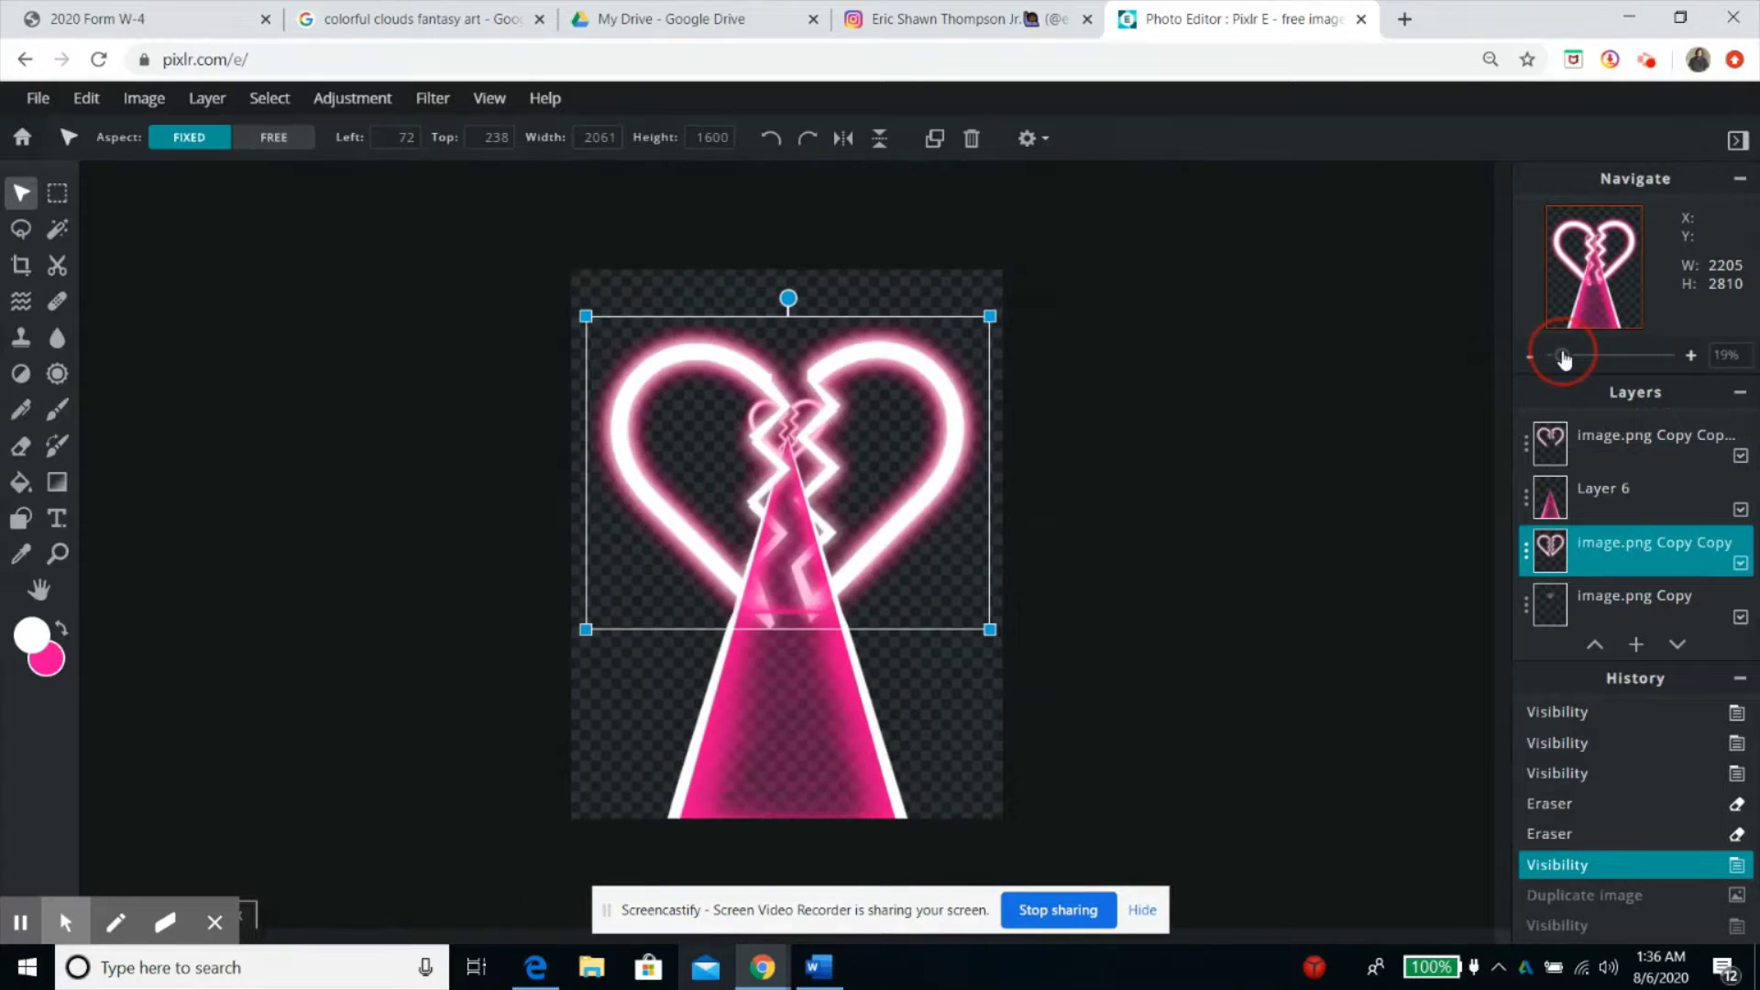
Fill a new layer with solid black and move it beneath all the other layers.
{"action": "left_click", "coordinate": [1204, 679]}
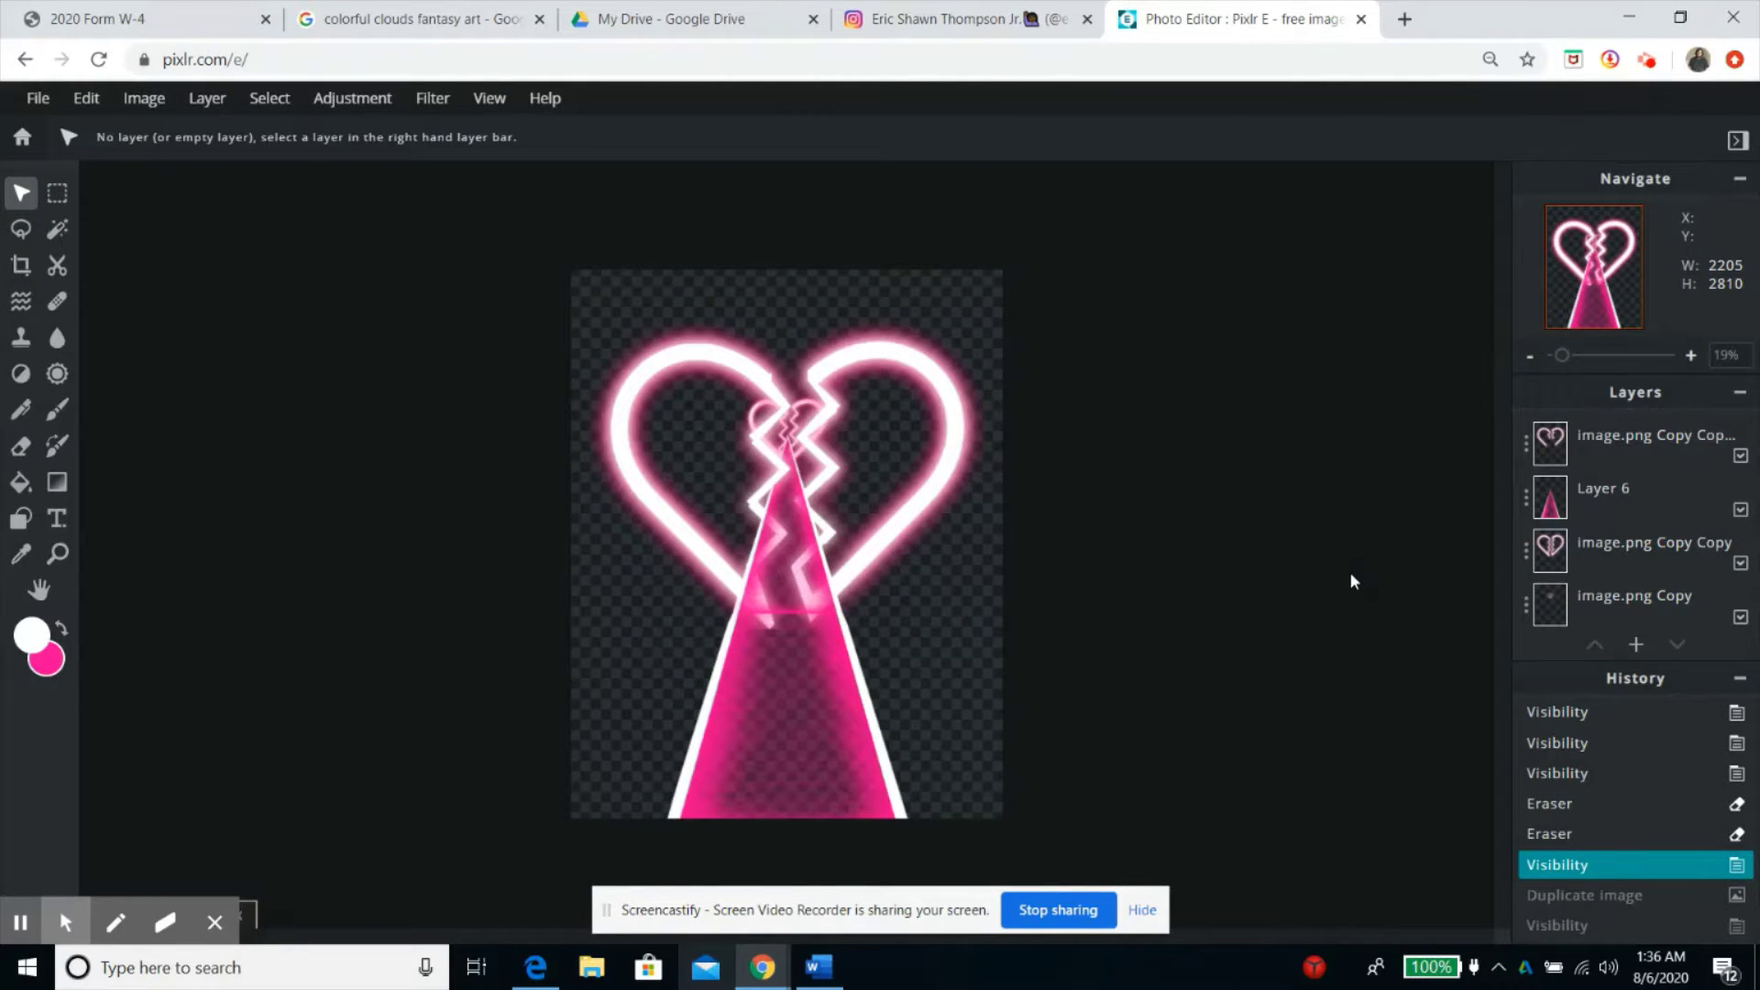
{"action": "scroll", "coordinate": [1635, 528], "scroll_direction": "down", "scroll_amount": 2}
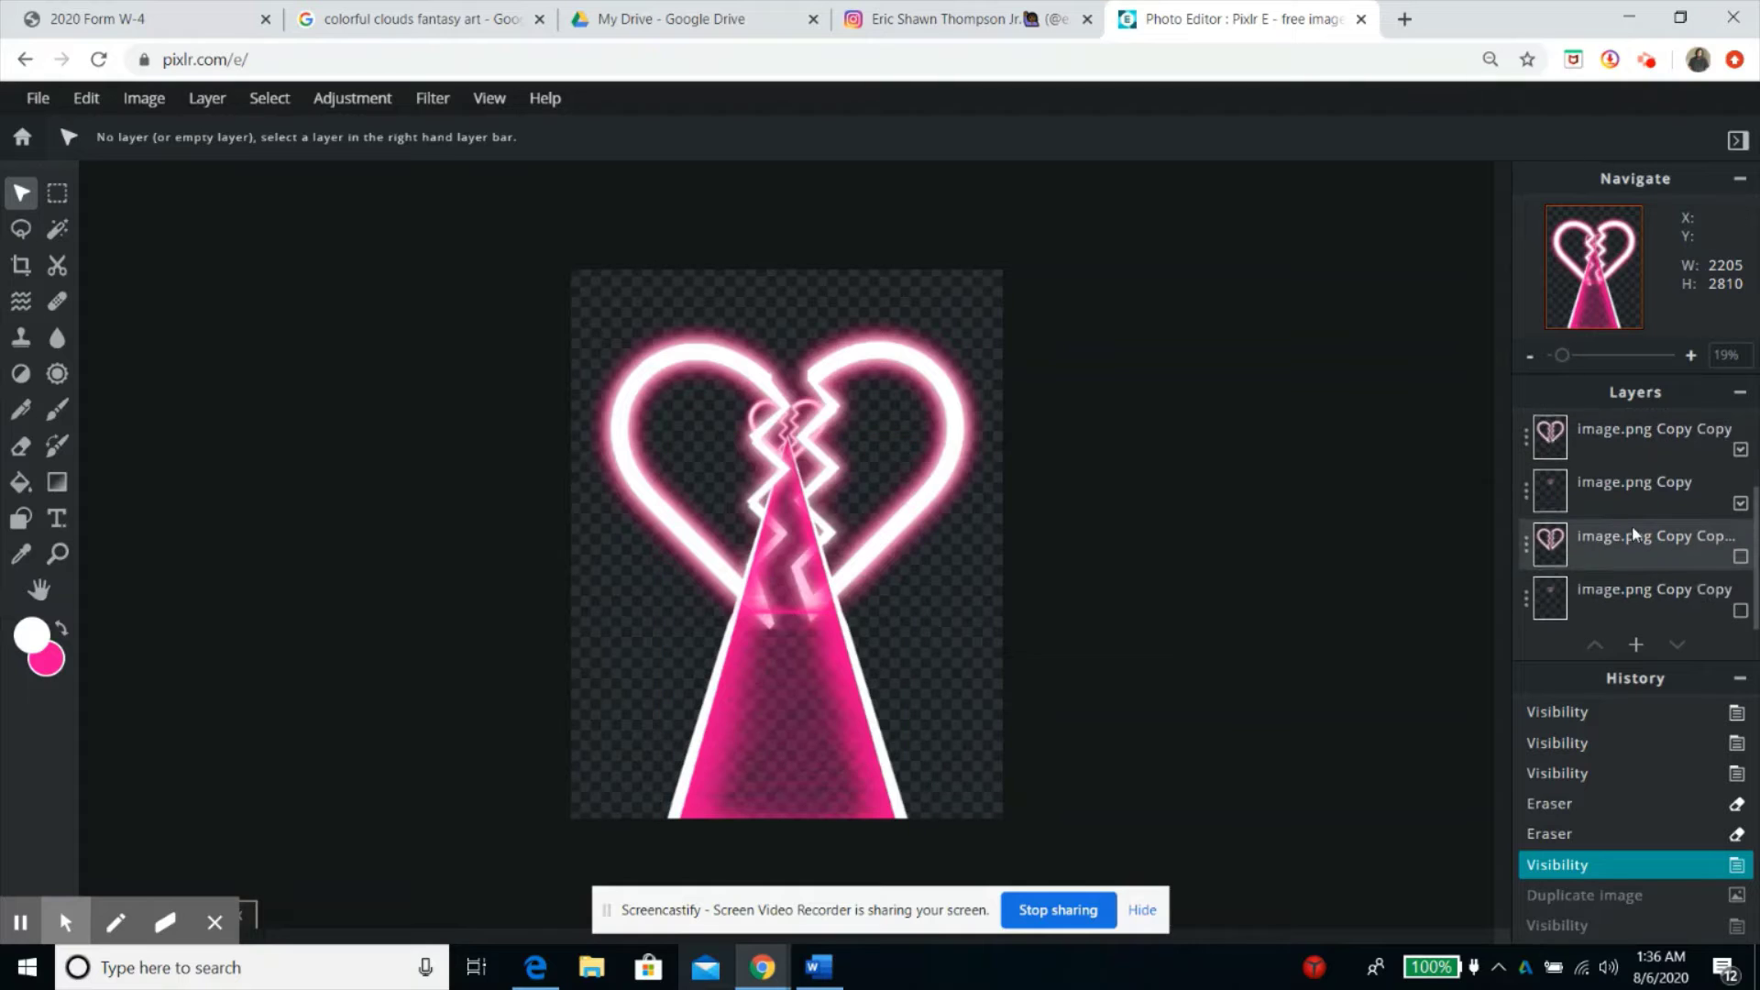
{"action": "scroll", "coordinate": [1635, 528], "scroll_direction": "up", "scroll_amount": 2}
{"action": "left_click", "coordinate": [1637, 645]}
{"action": "left_click", "coordinate": [717, 510]}
{"action": "left_click", "coordinate": [33, 635]}
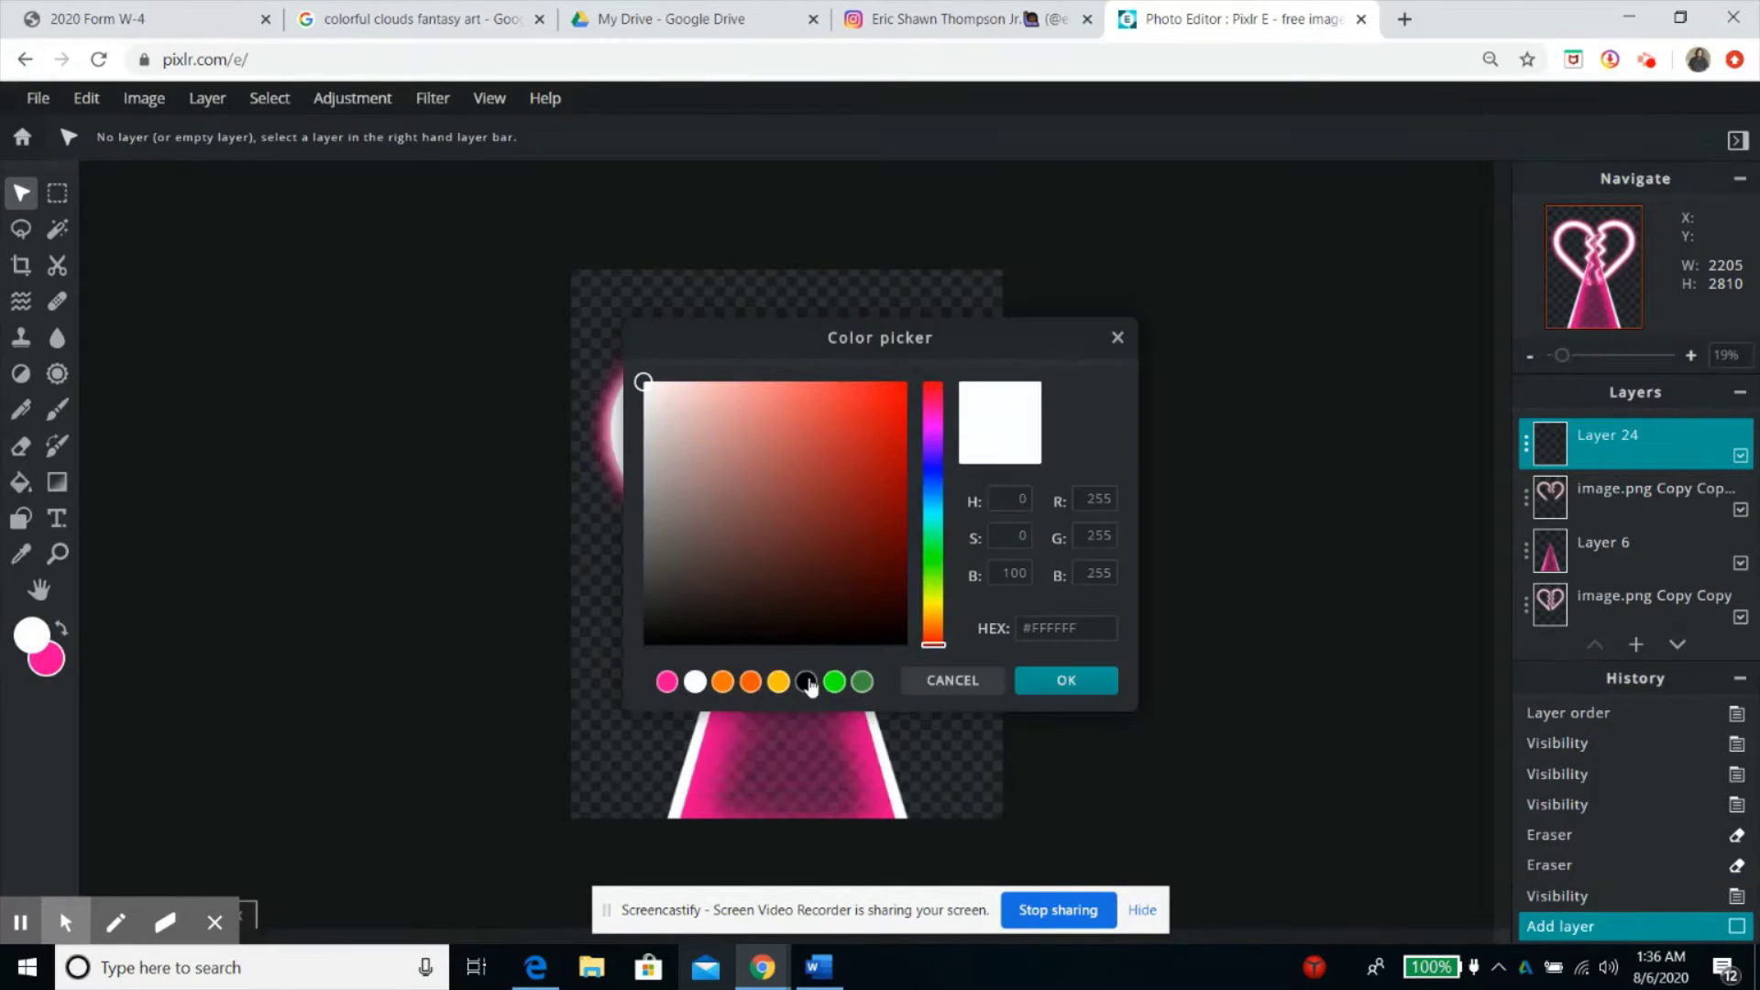
{"action": "left_click", "coordinate": [808, 682]}
{"action": "left_click", "coordinate": [1067, 680]}
{"action": "left_click", "coordinate": [20, 483]}
{"action": "left_click", "coordinate": [787, 542]}
{"action": "left_click_drag", "start_coordinate": [1671, 461], "coordinate": [1669, 605]}
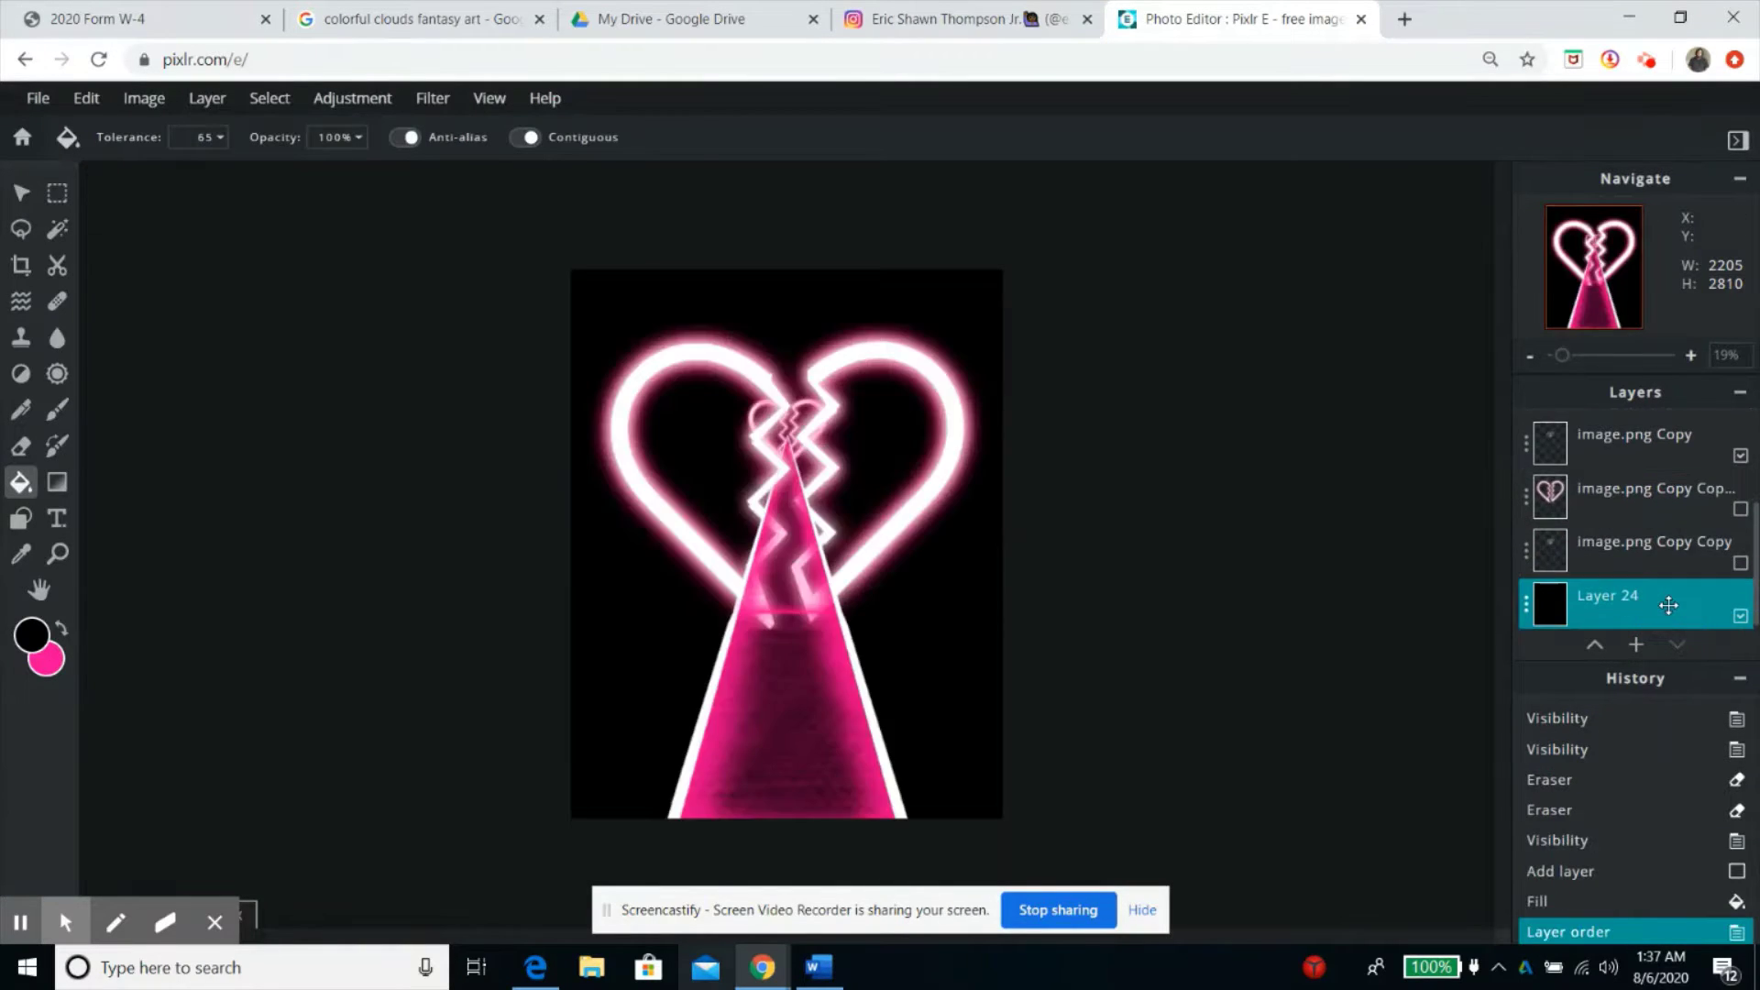
Add a new layer above the hearts and lasso a freehand wavy cloud shape across the bottom of the canvas.
{"action": "scroll", "coordinate": [1638, 515], "scroll_direction": "up", "scroll_amount": 2}
{"action": "left_click", "coordinate": [1636, 645]}
{"action": "left_click", "coordinate": [753, 499]}
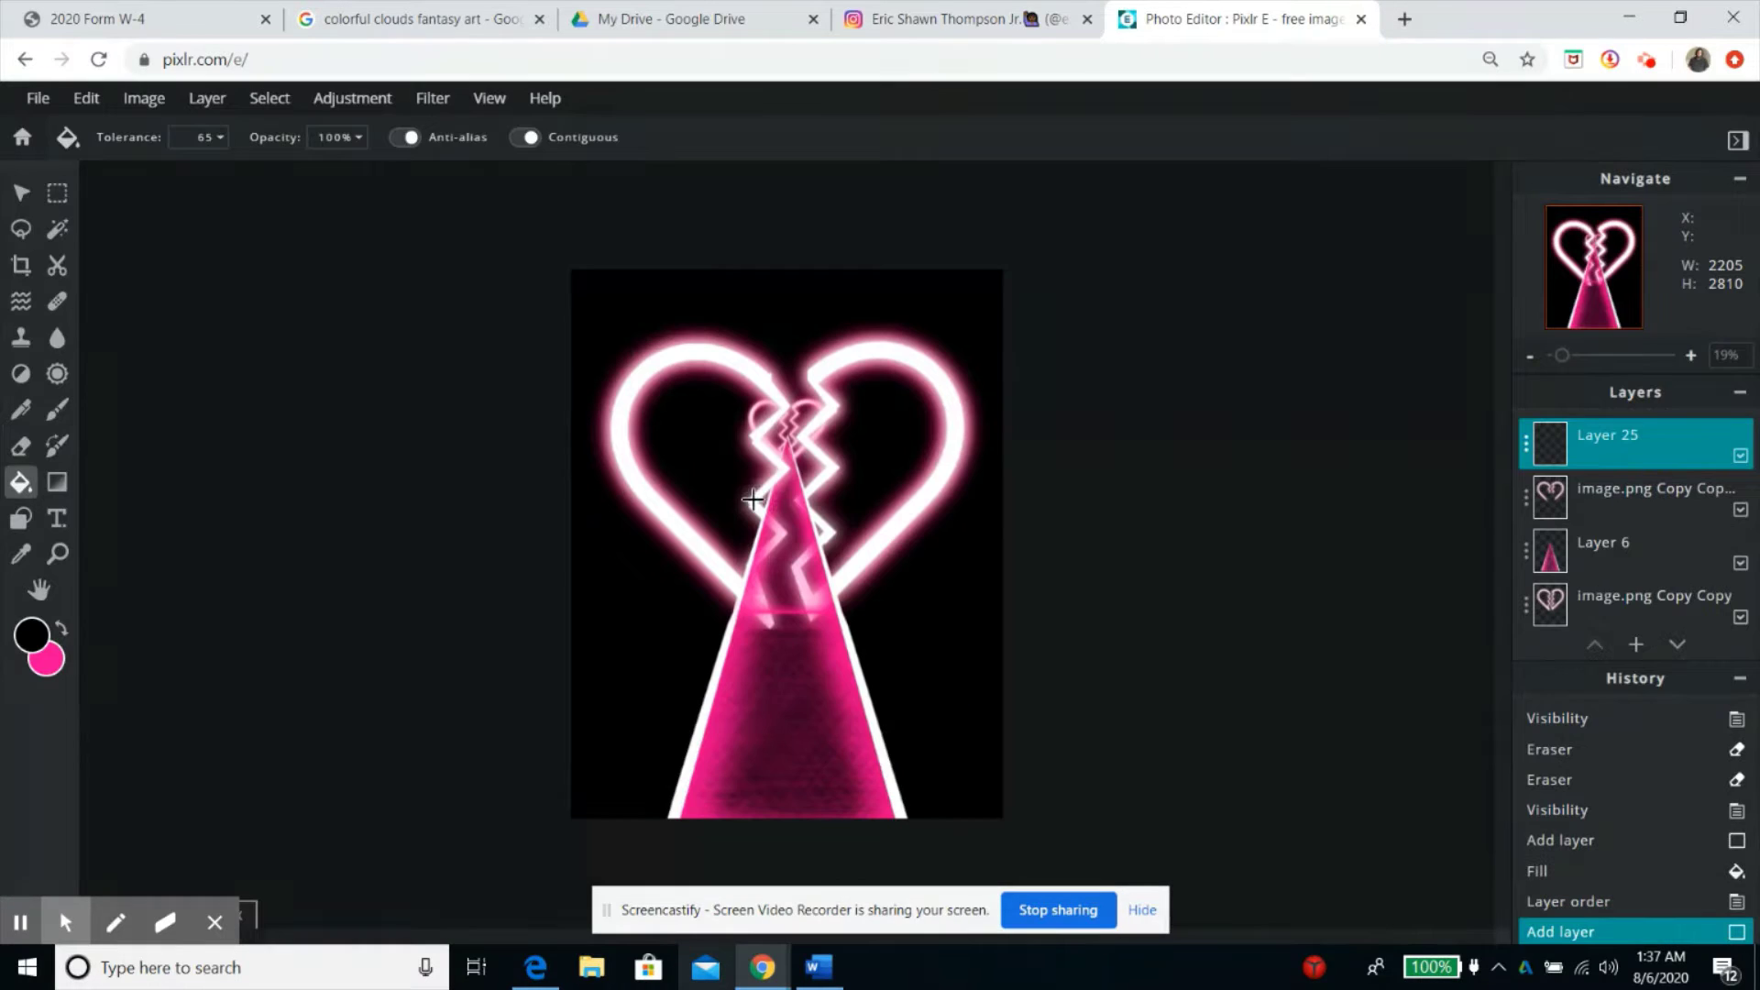
{"action": "left_click", "coordinate": [20, 229]}
{"action": "left_click", "coordinate": [551, 608]}
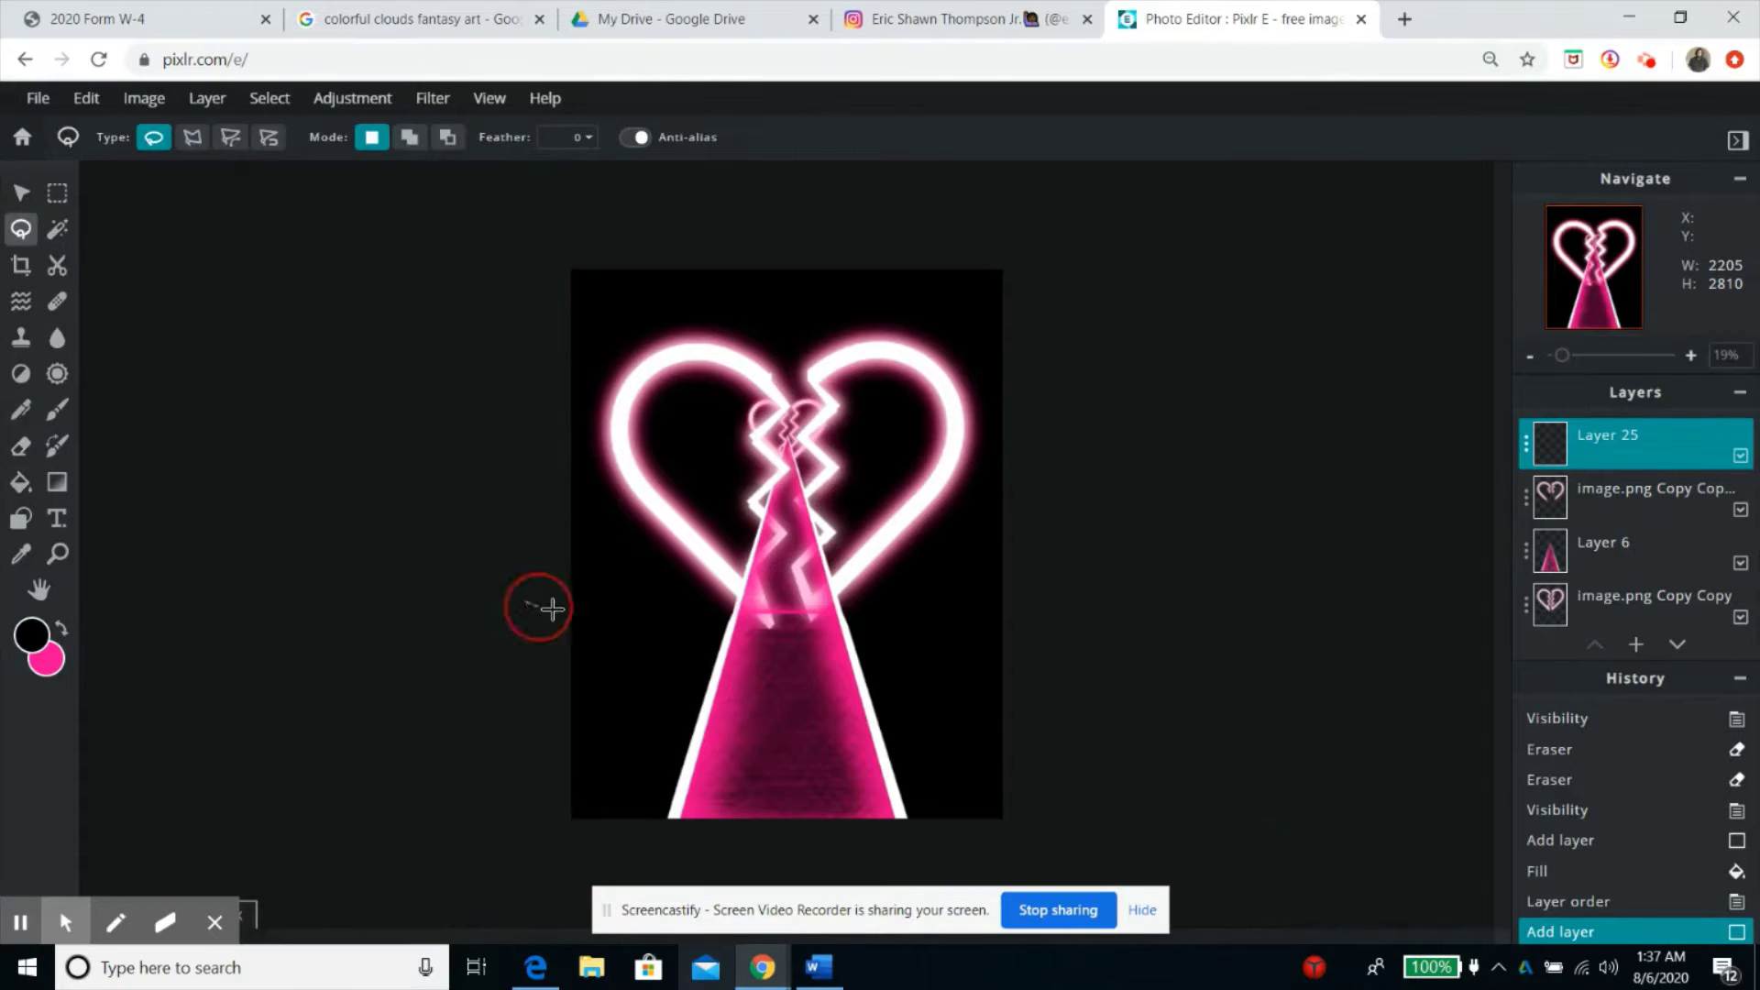
{"action": "left_click_drag", "start_coordinate": [748, 859], "coordinate": [523, 597]}
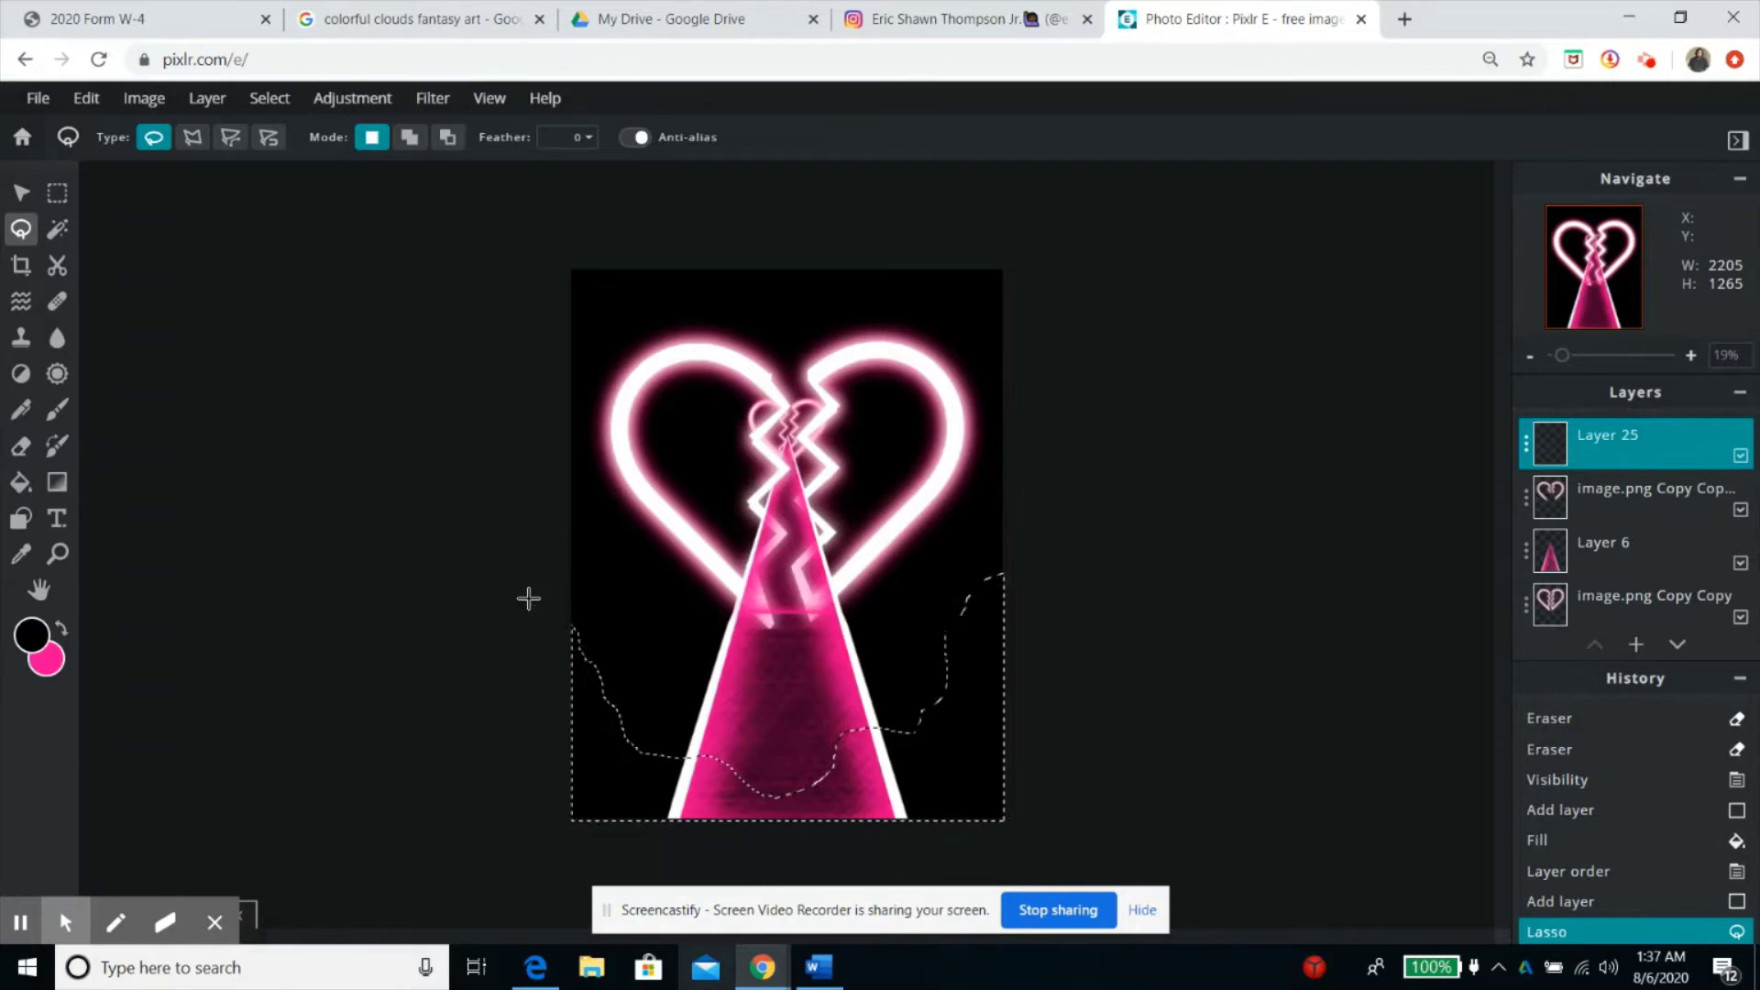
Make pink the foreground color and set the brush size to 999 px.
{"action": "left_click", "coordinate": [60, 629]}
{"action": "left_click", "coordinate": [57, 410]}
{"action": "left_click", "coordinate": [184, 144]}
{"action": "left_click_drag", "start_coordinate": [165, 211], "coordinate": [421, 214]}
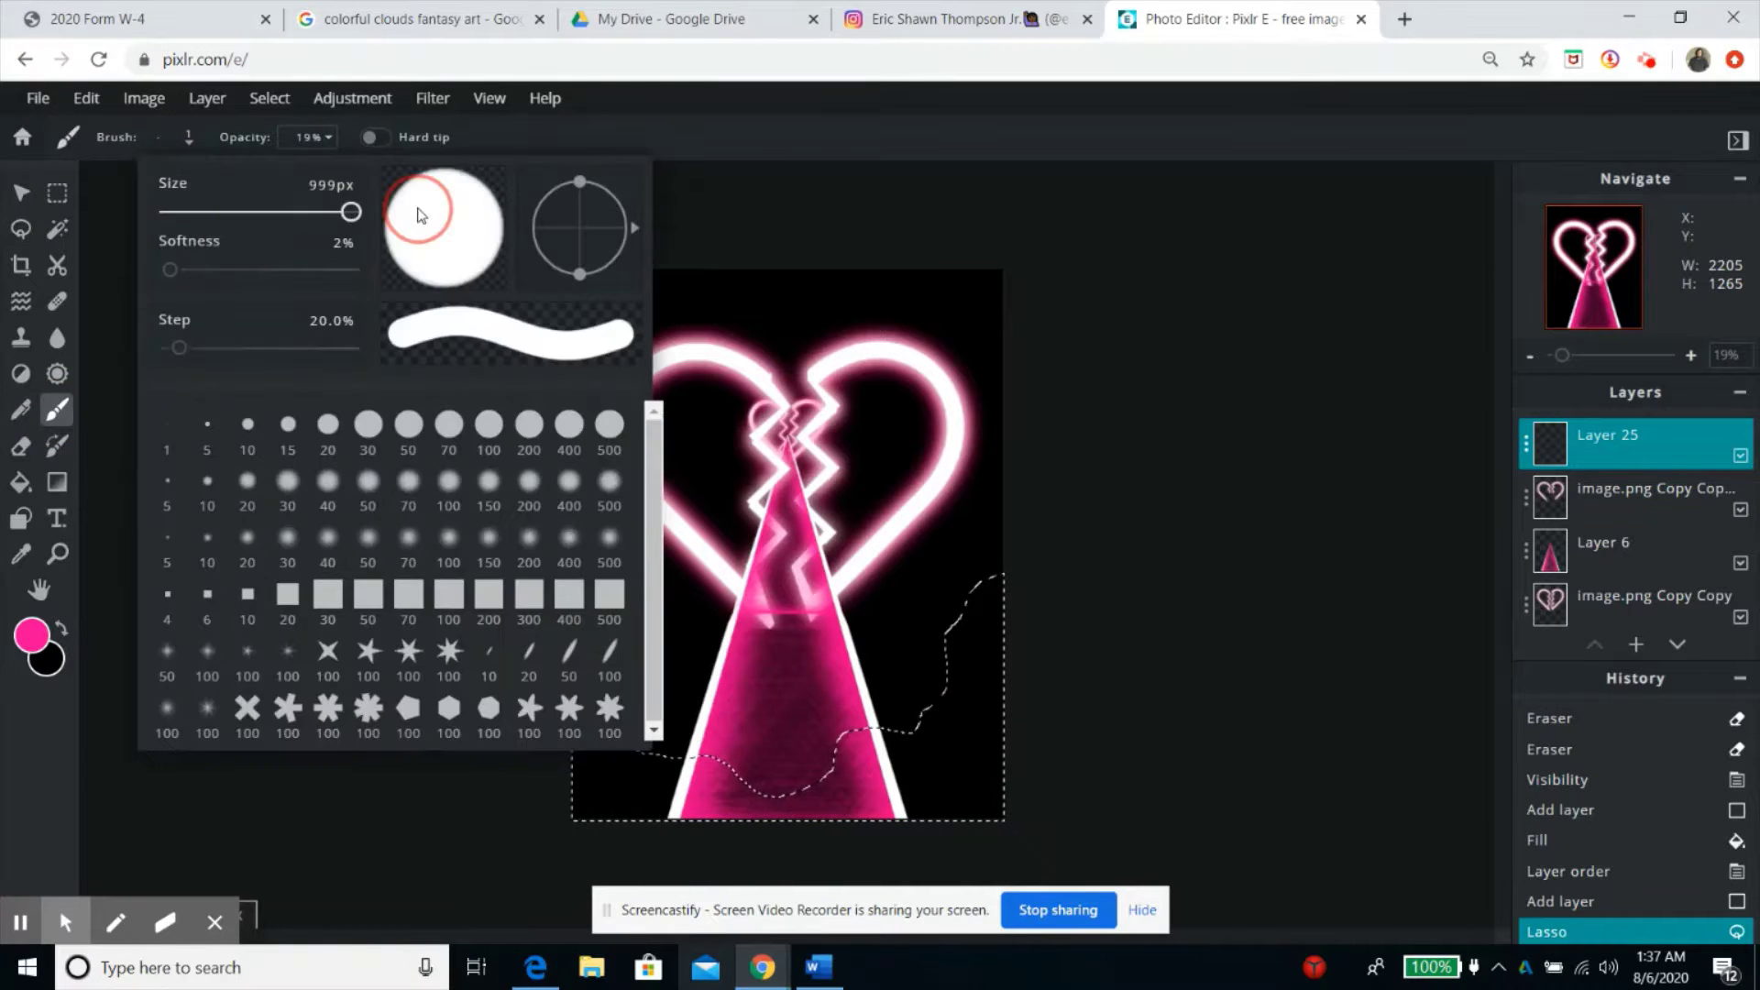
{"action": "mouse_move", "coordinate": [839, 779]}
{"action": "left_mouse_down"}
{"action": "mouse_move", "coordinate": [428, 755]}
{"action": "mouse_move", "coordinate": [421, 663]}
{"action": "left_mouse_up"}
{"action": "right_click", "coordinate": [448, 584]}
{"action": "key", "text": "ctrl+z"}
Raise the brush opacity to 100% and paint the whole lassoed cloud shape solid pink.
{"action": "left_click", "coordinate": [188, 138]}
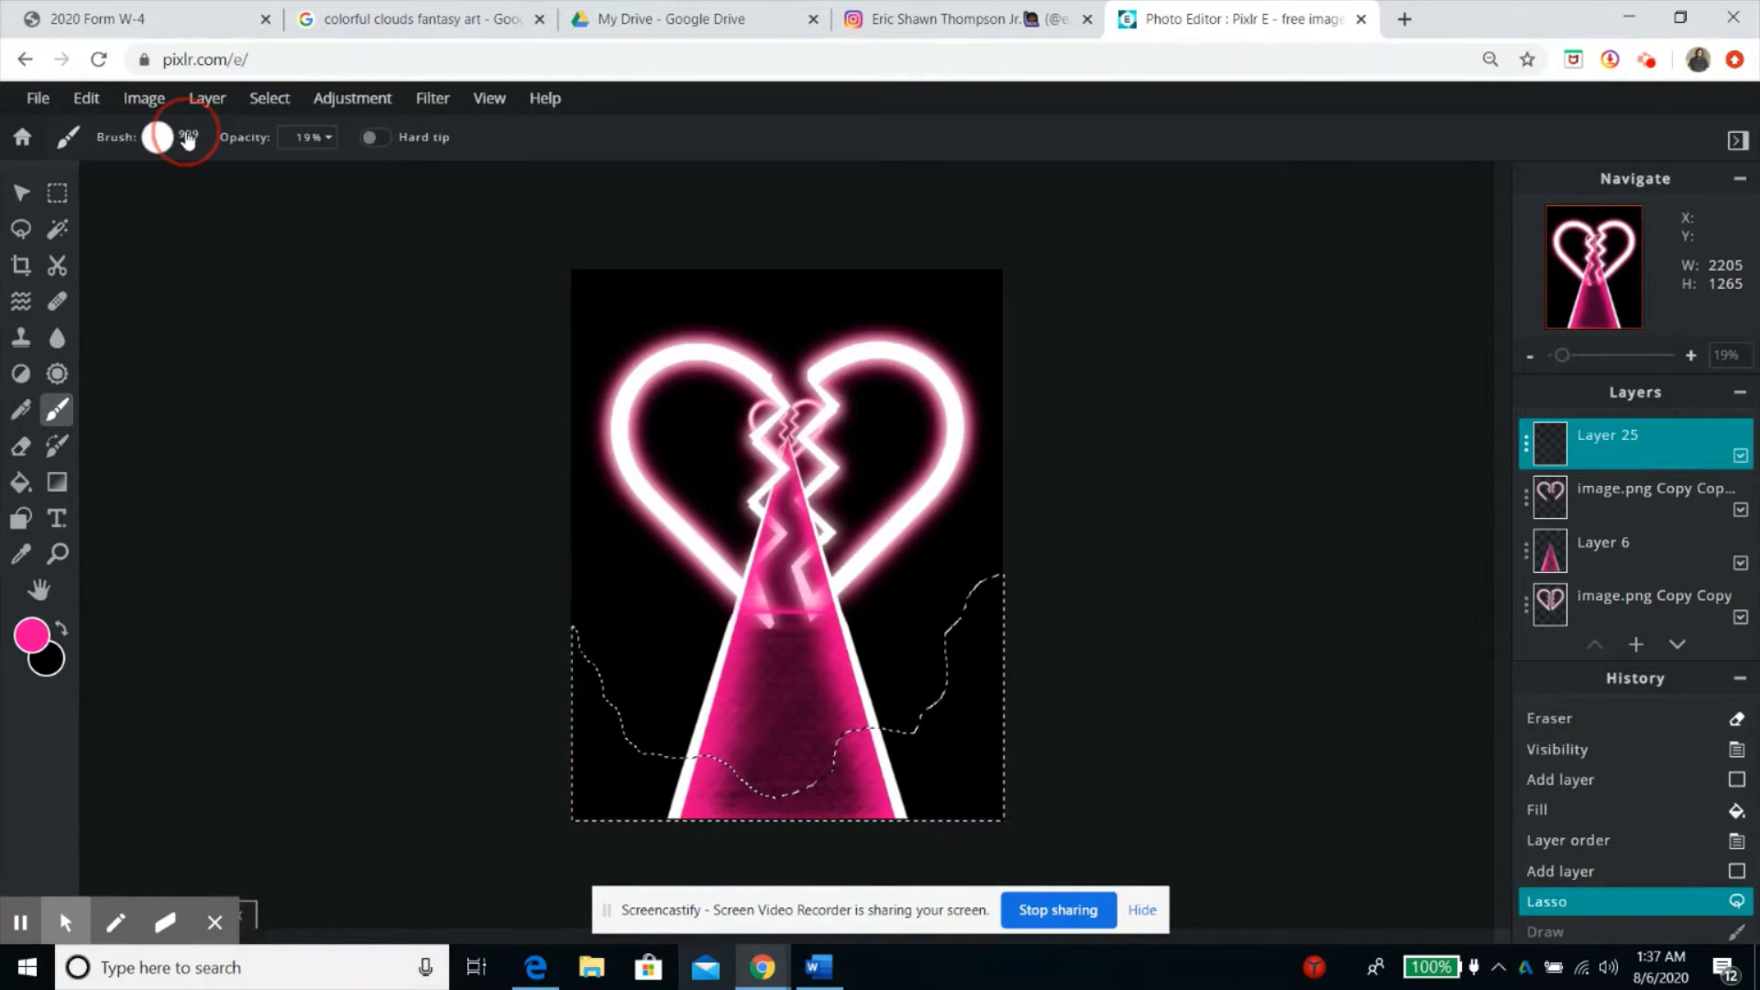
{"action": "left_click_drag", "start_coordinate": [304, 262], "coordinate": [110, 244]}
{"action": "left_click", "coordinate": [327, 137]}
{"action": "left_click", "coordinate": [315, 173]}
{"action": "left_click_drag", "start_coordinate": [316, 176], "coordinate": [341, 174]}
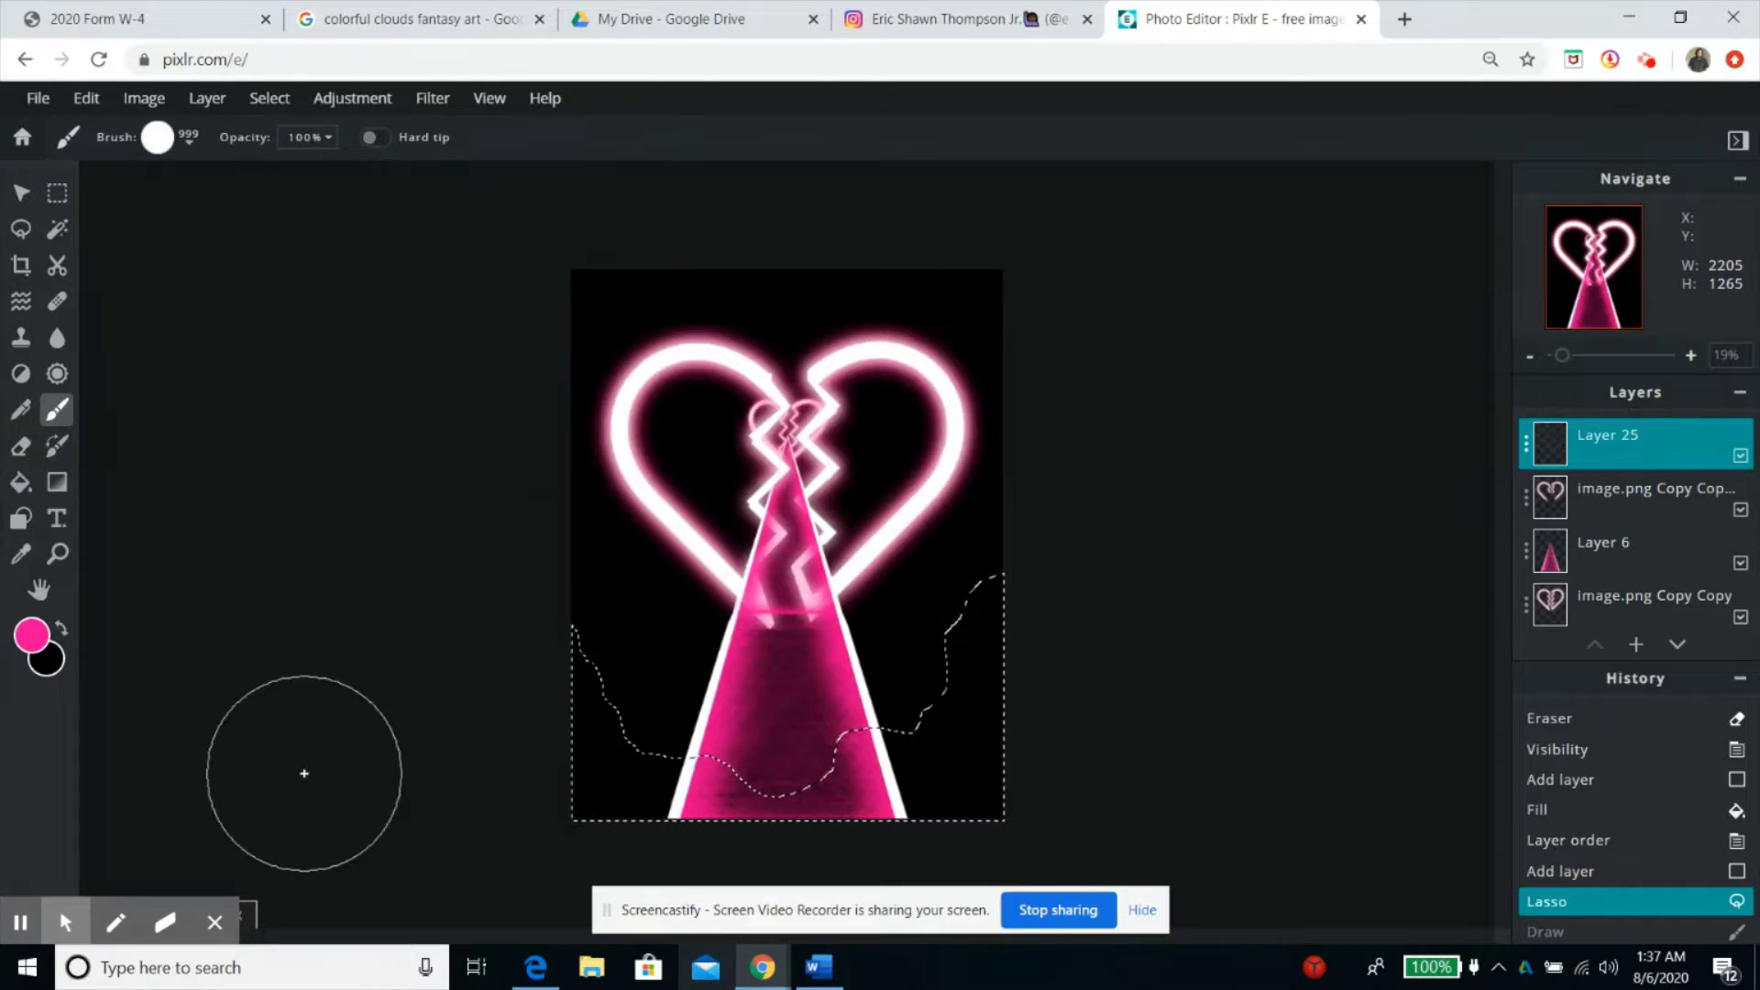
{"action": "mouse_move", "coordinate": [306, 770]}
{"action": "left_mouse_down"}
{"action": "mouse_move", "coordinate": [685, 795]}
{"action": "mouse_move", "coordinate": [839, 749]}
{"action": "mouse_move", "coordinate": [1095, 596]}
{"action": "left_mouse_up"}
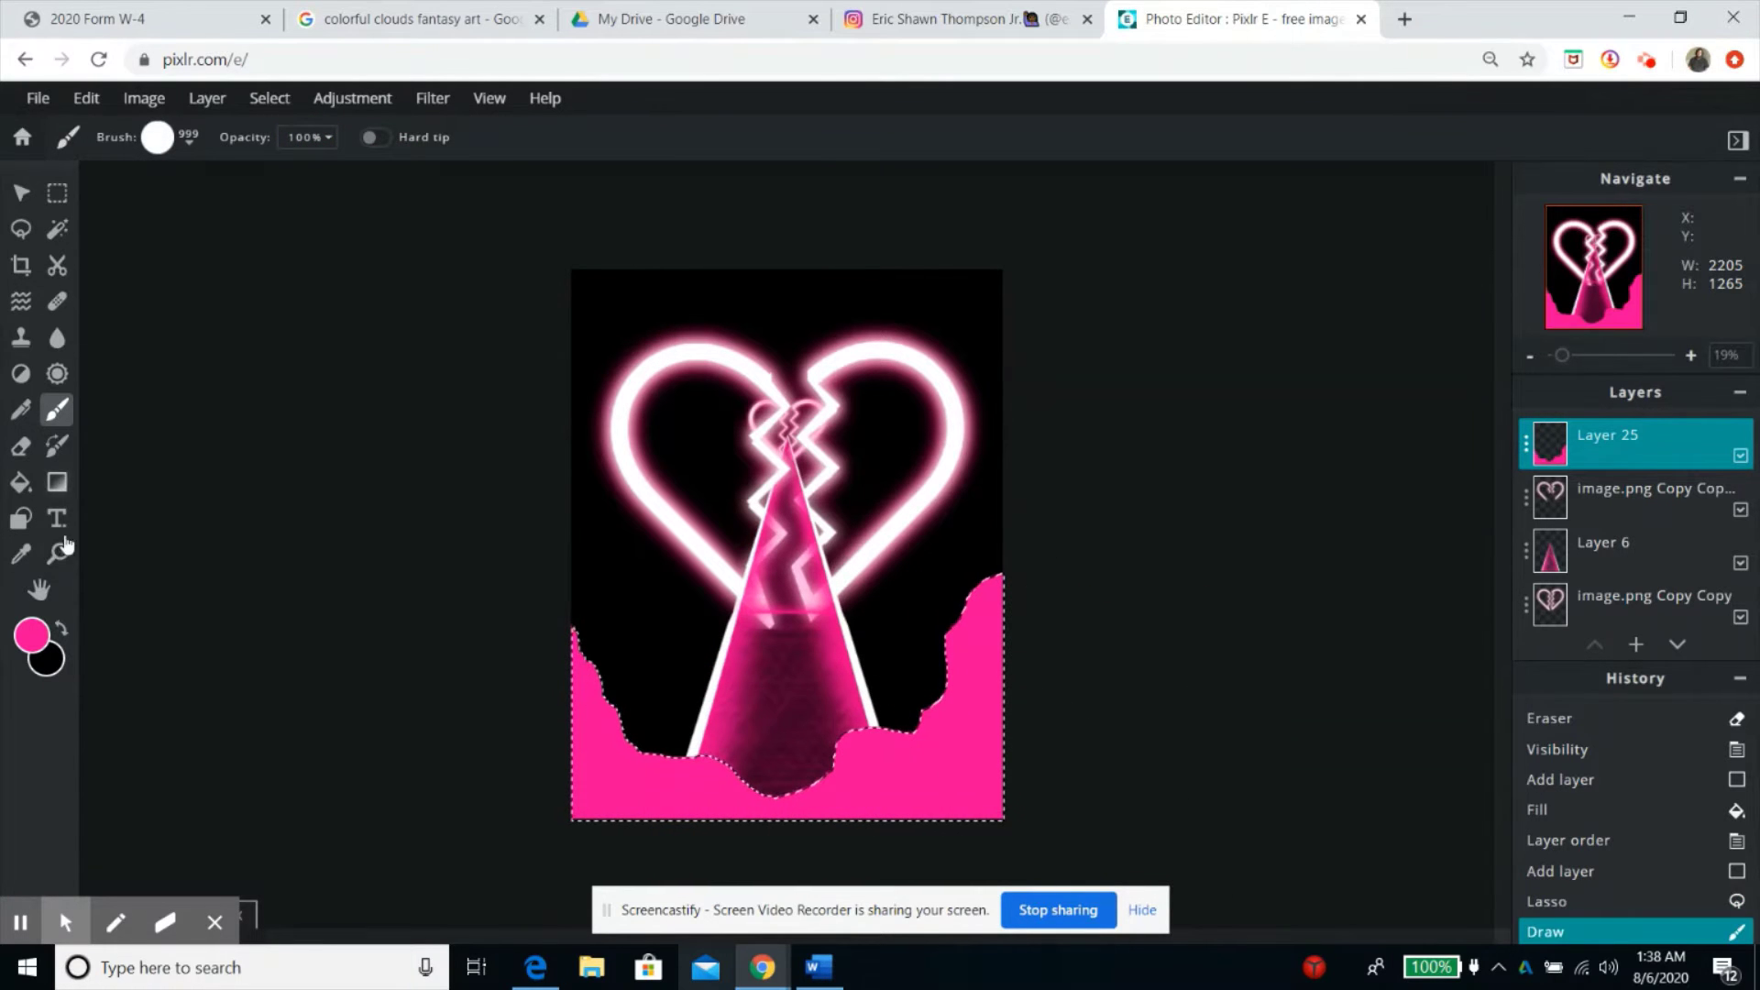
Shade the lower edge of the pink cloud shape with a softened black brush.
{"action": "left_click", "coordinate": [62, 629]}
{"action": "left_click", "coordinate": [157, 137]}
{"action": "left_click_drag", "start_coordinate": [184, 267], "coordinate": [266, 266]}
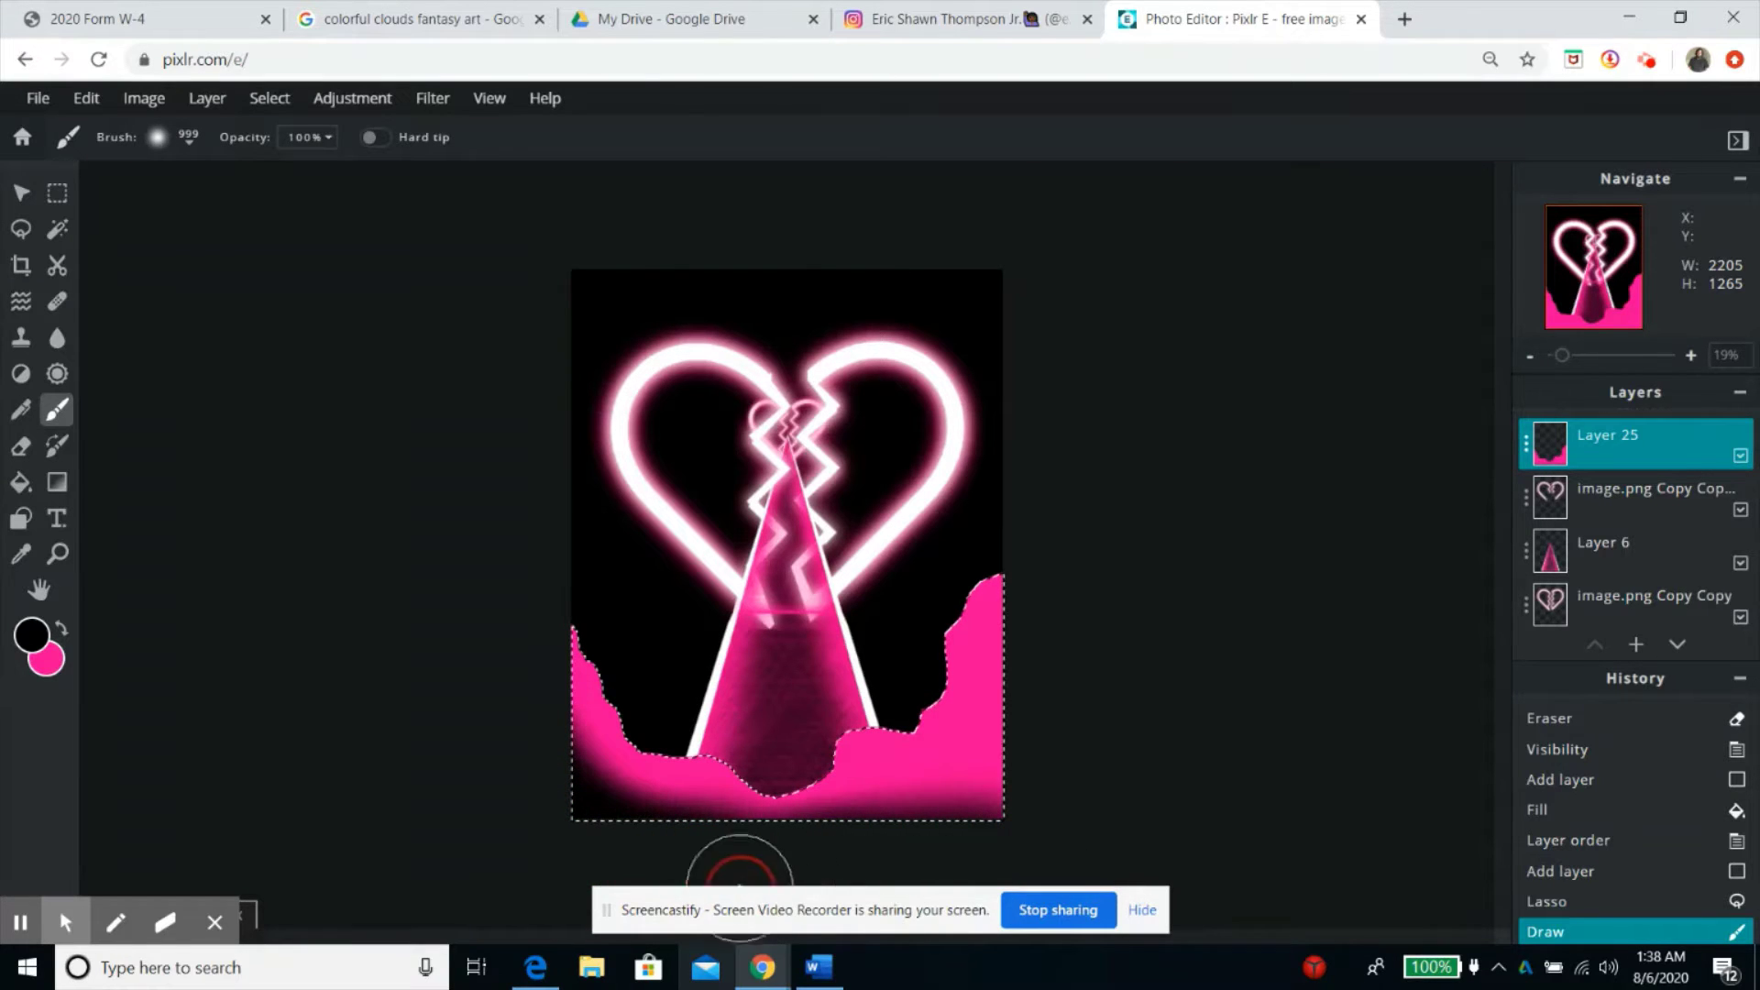
{"action": "mouse_move", "coordinate": [892, 873]}
{"action": "left_mouse_down"}
{"action": "mouse_move", "coordinate": [1009, 798]}
{"action": "mouse_move", "coordinate": [1088, 617]}
{"action": "left_mouse_up"}
Apply a Zoom blur to the shaded cloud selection with Amount 100%, X 50% and Y 100%.
{"action": "left_click", "coordinate": [21, 192]}
{"action": "left_click", "coordinate": [374, 103]}
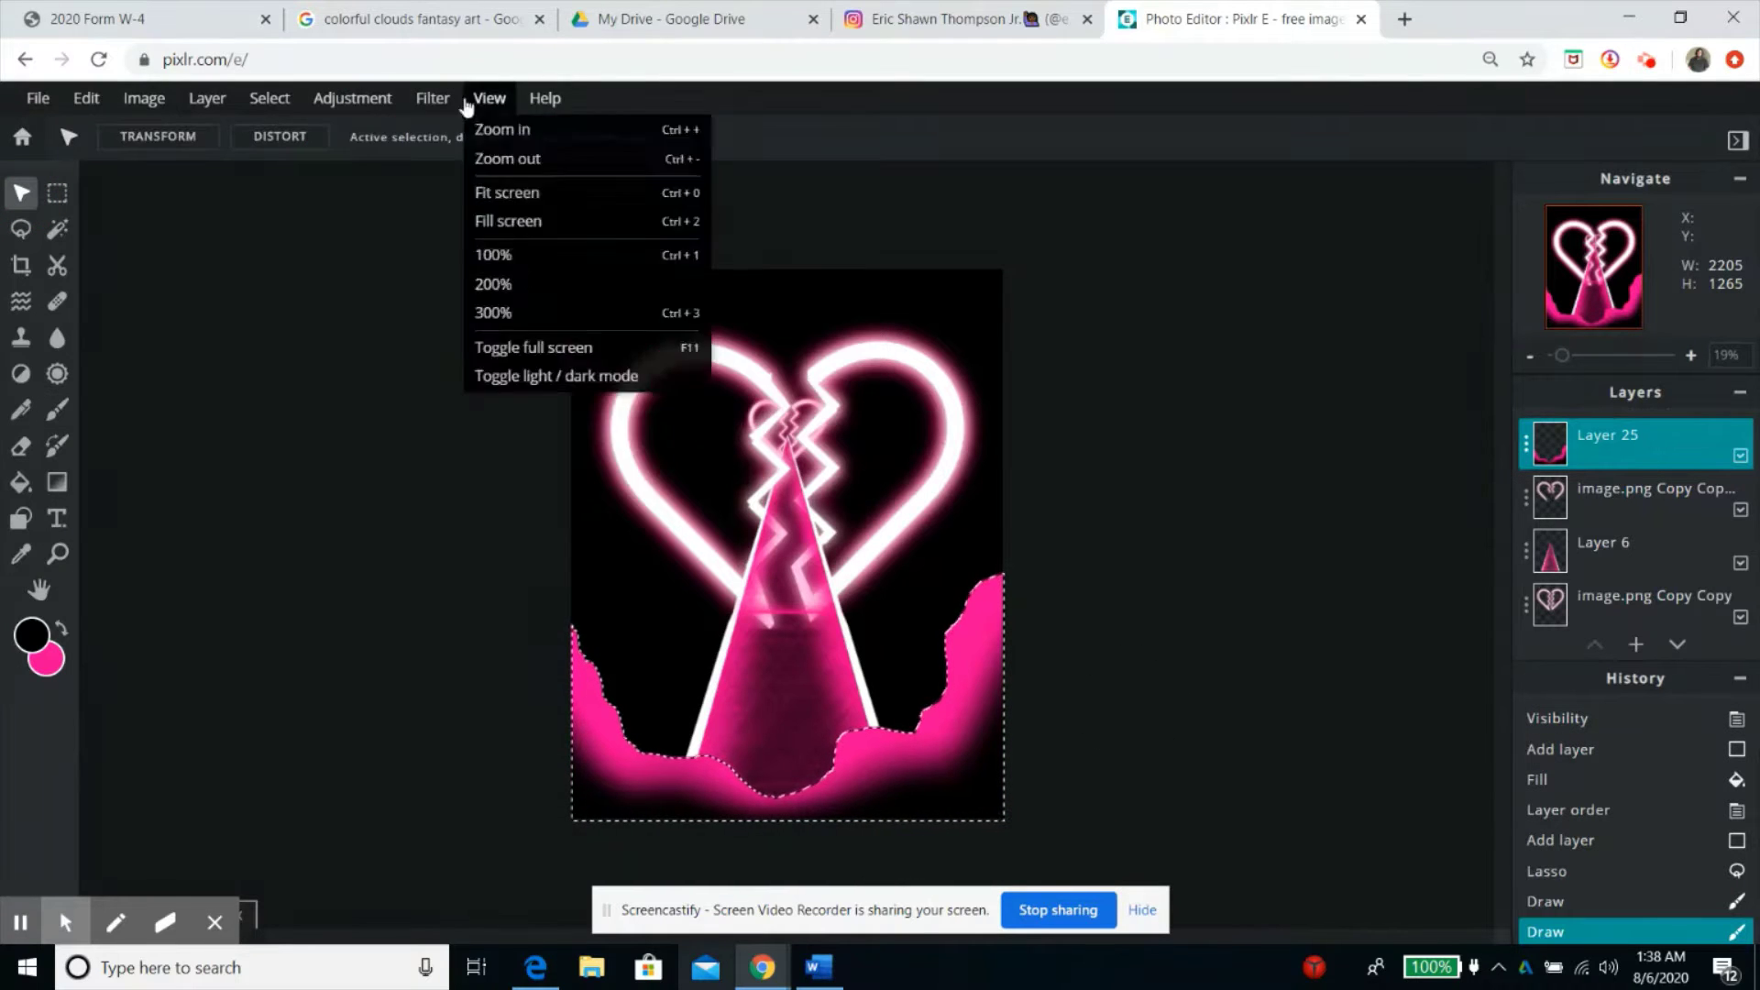
{"action": "mouse_move", "coordinate": [458, 157]}
{"action": "left_click", "coordinate": [683, 272]}
{"action": "left_click_drag", "start_coordinate": [876, 460], "coordinate": [1301, 359]}
{"action": "left_click", "coordinate": [1302, 514]}
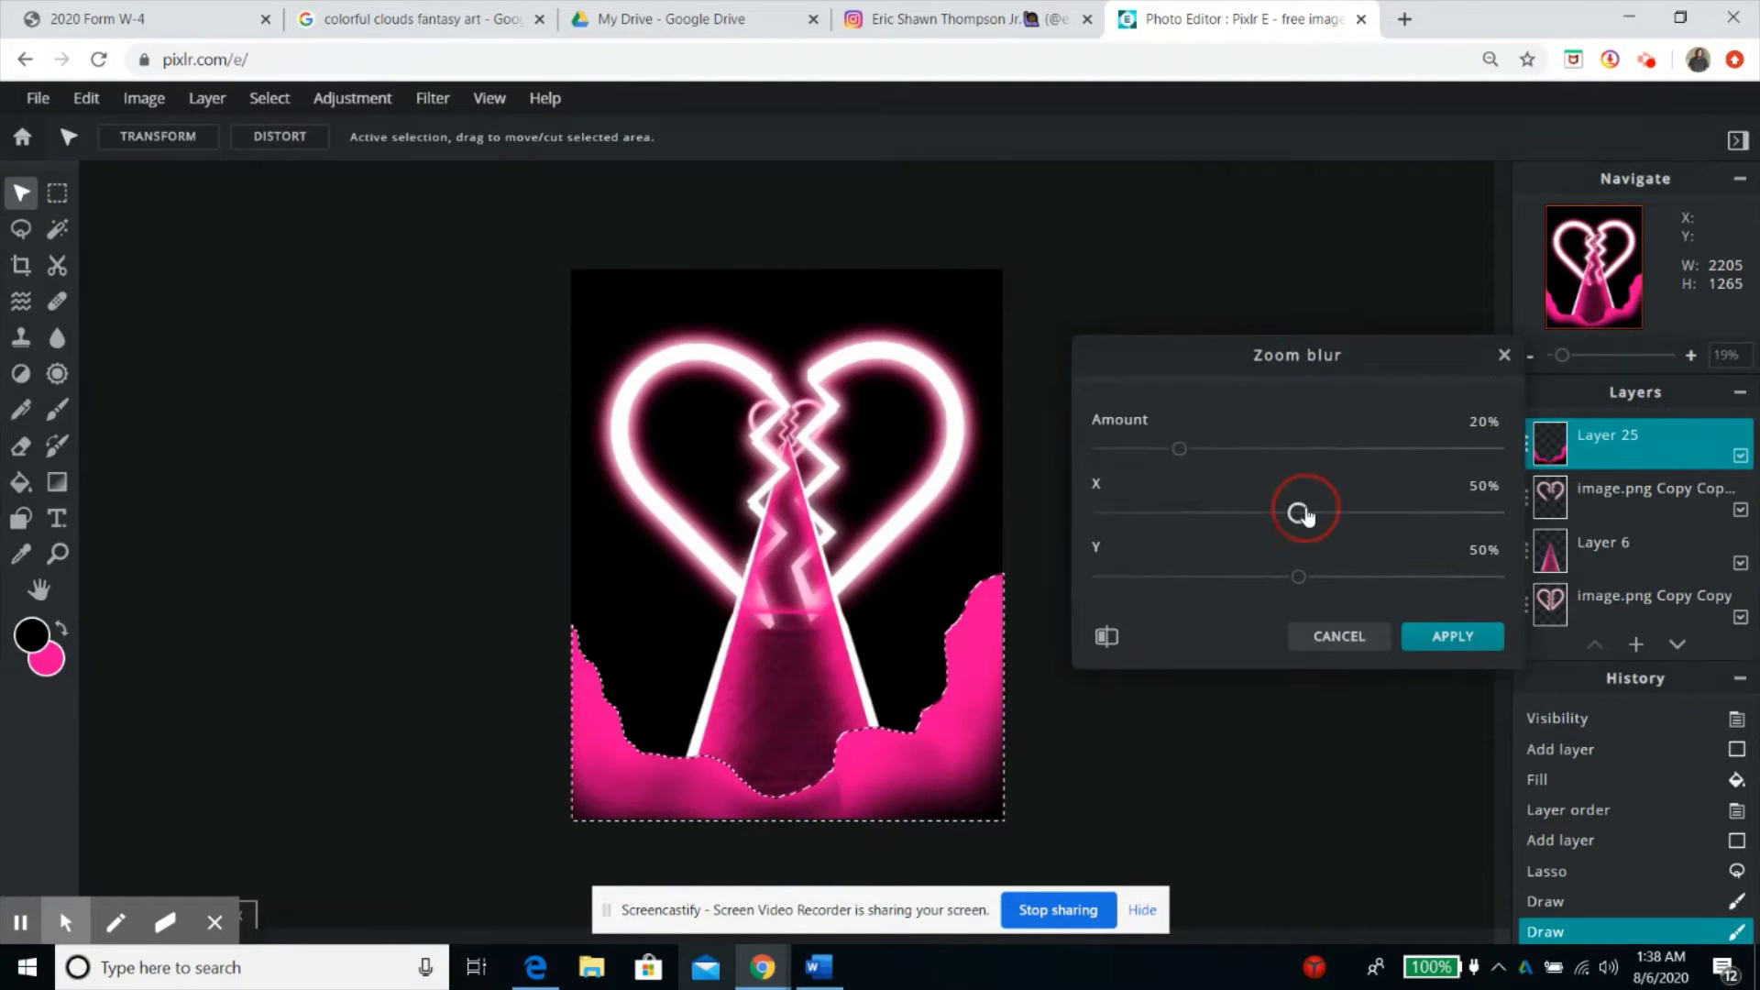
{"action": "left_click_drag", "start_coordinate": [1180, 450], "coordinate": [1126, 450]}
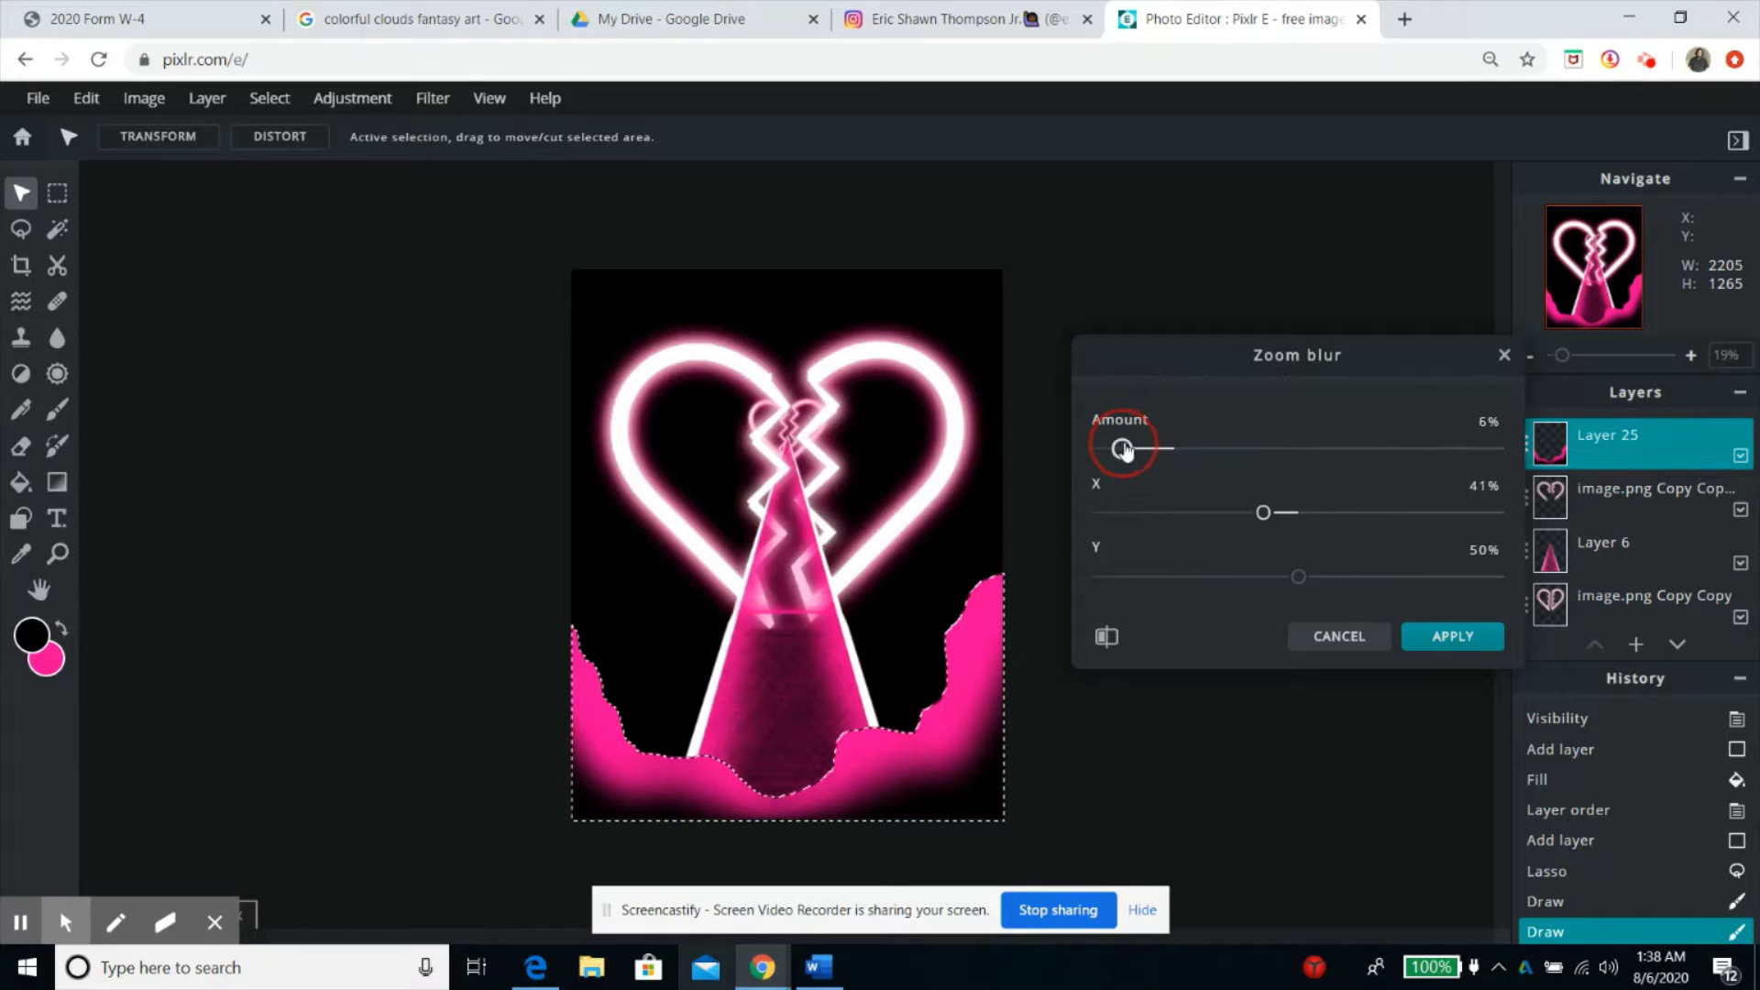
{"action": "left_click_drag", "start_coordinate": [1377, 576], "coordinate": [1504, 576]}
{"action": "left_click_drag", "start_coordinate": [1188, 447], "coordinate": [1559, 408]}
{"action": "left_click_drag", "start_coordinate": [1263, 512], "coordinate": [1296, 514]}
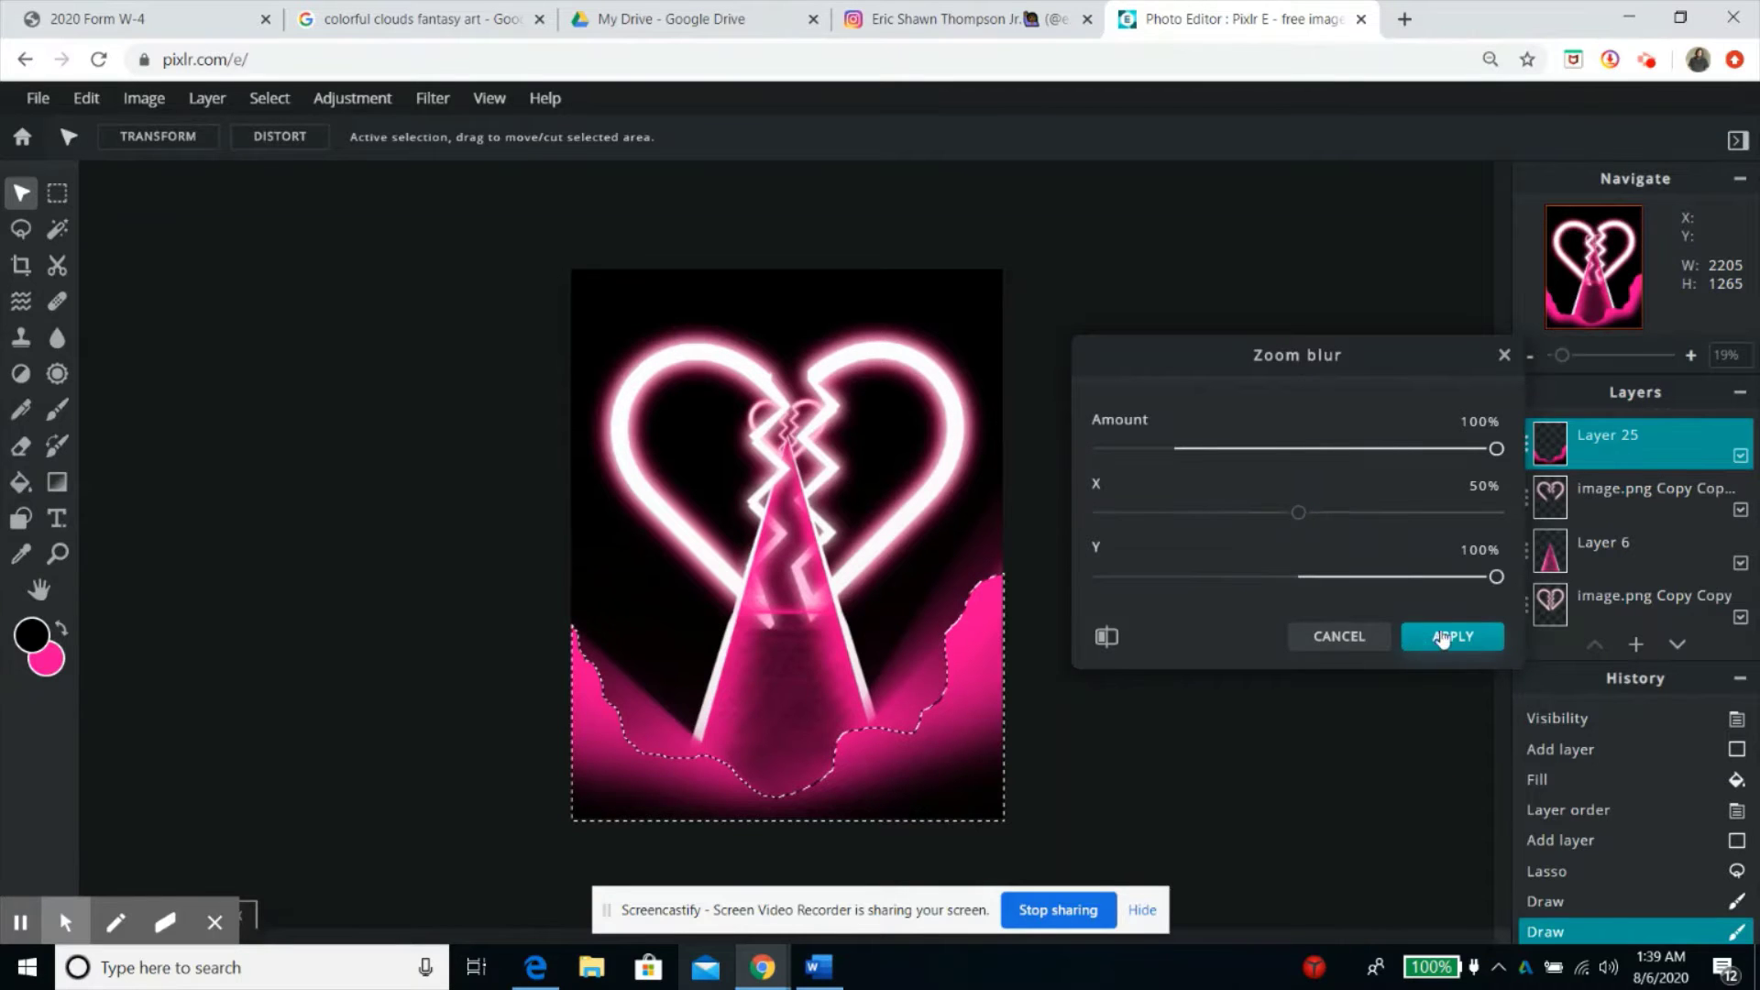
{"action": "left_click", "coordinate": [1442, 637]}
Apply a second Zoom blur to the cloud shape, again with Amount 100%, X 50% and Y 100%.
{"action": "left_click", "coordinate": [433, 99]}
{"action": "mouse_move", "coordinate": [459, 162]}
{"action": "left_click", "coordinate": [697, 267]}
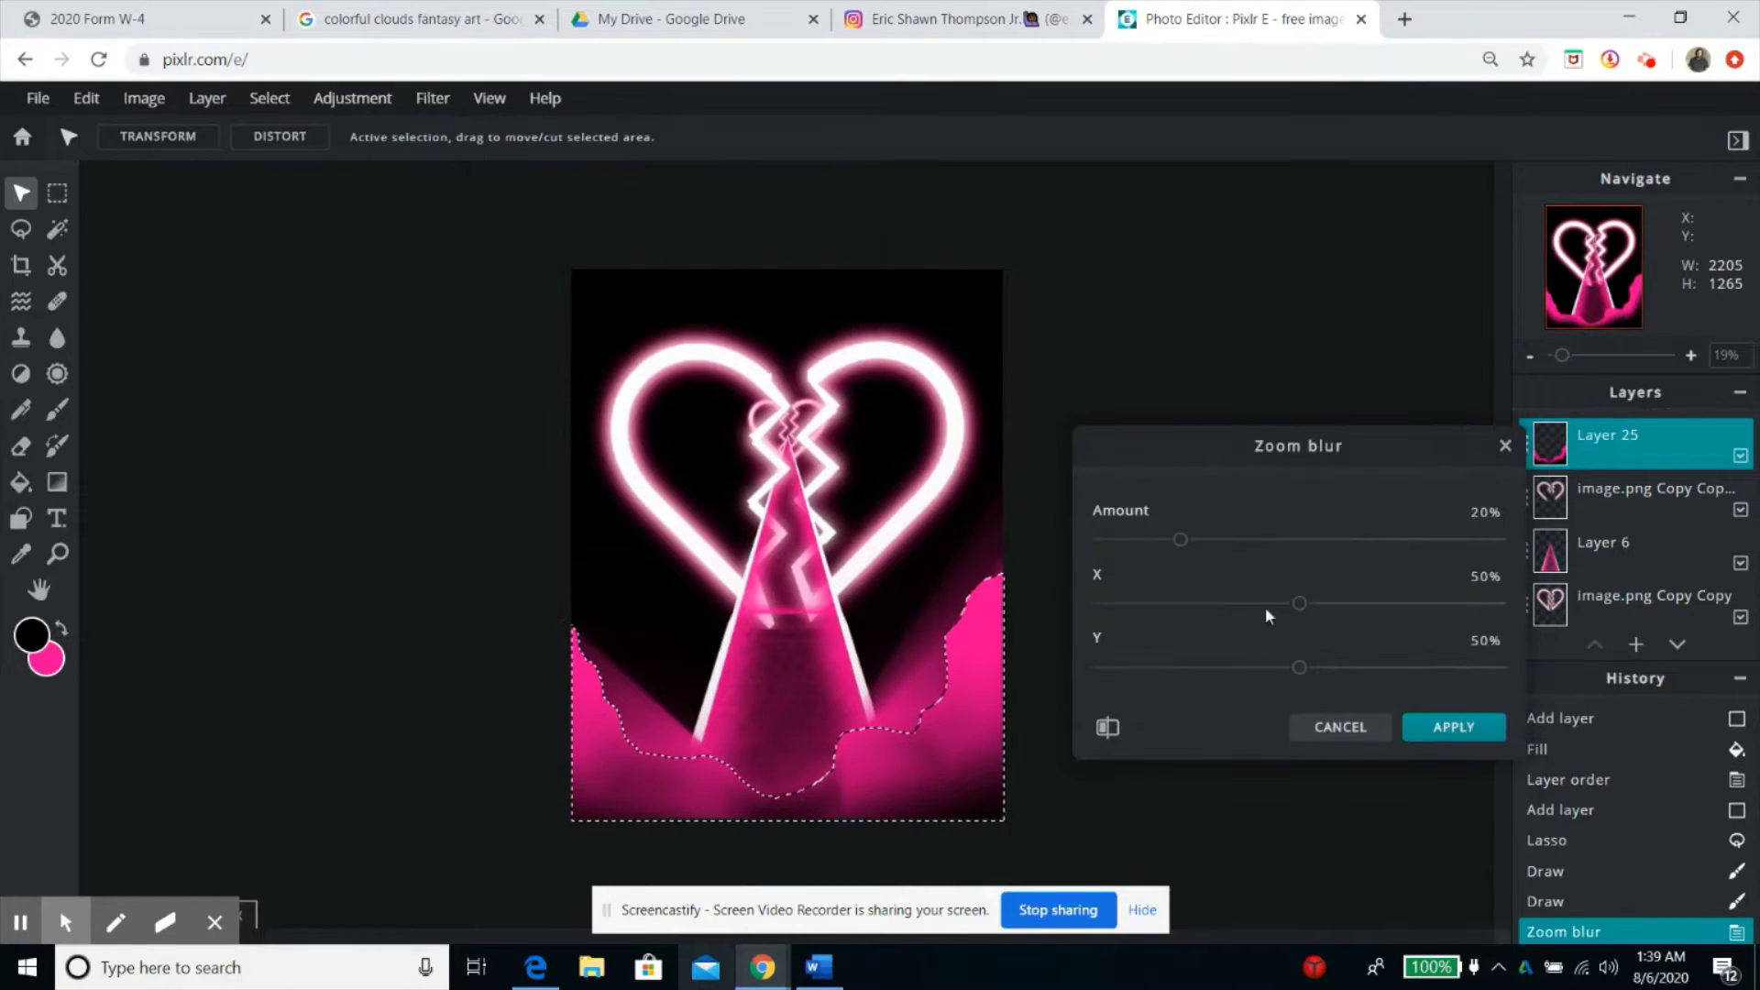
{"action": "left_click_drag", "start_coordinate": [1299, 667], "coordinate": [1573, 665]}
{"action": "left_click_drag", "start_coordinate": [1275, 532], "coordinate": [1751, 524]}
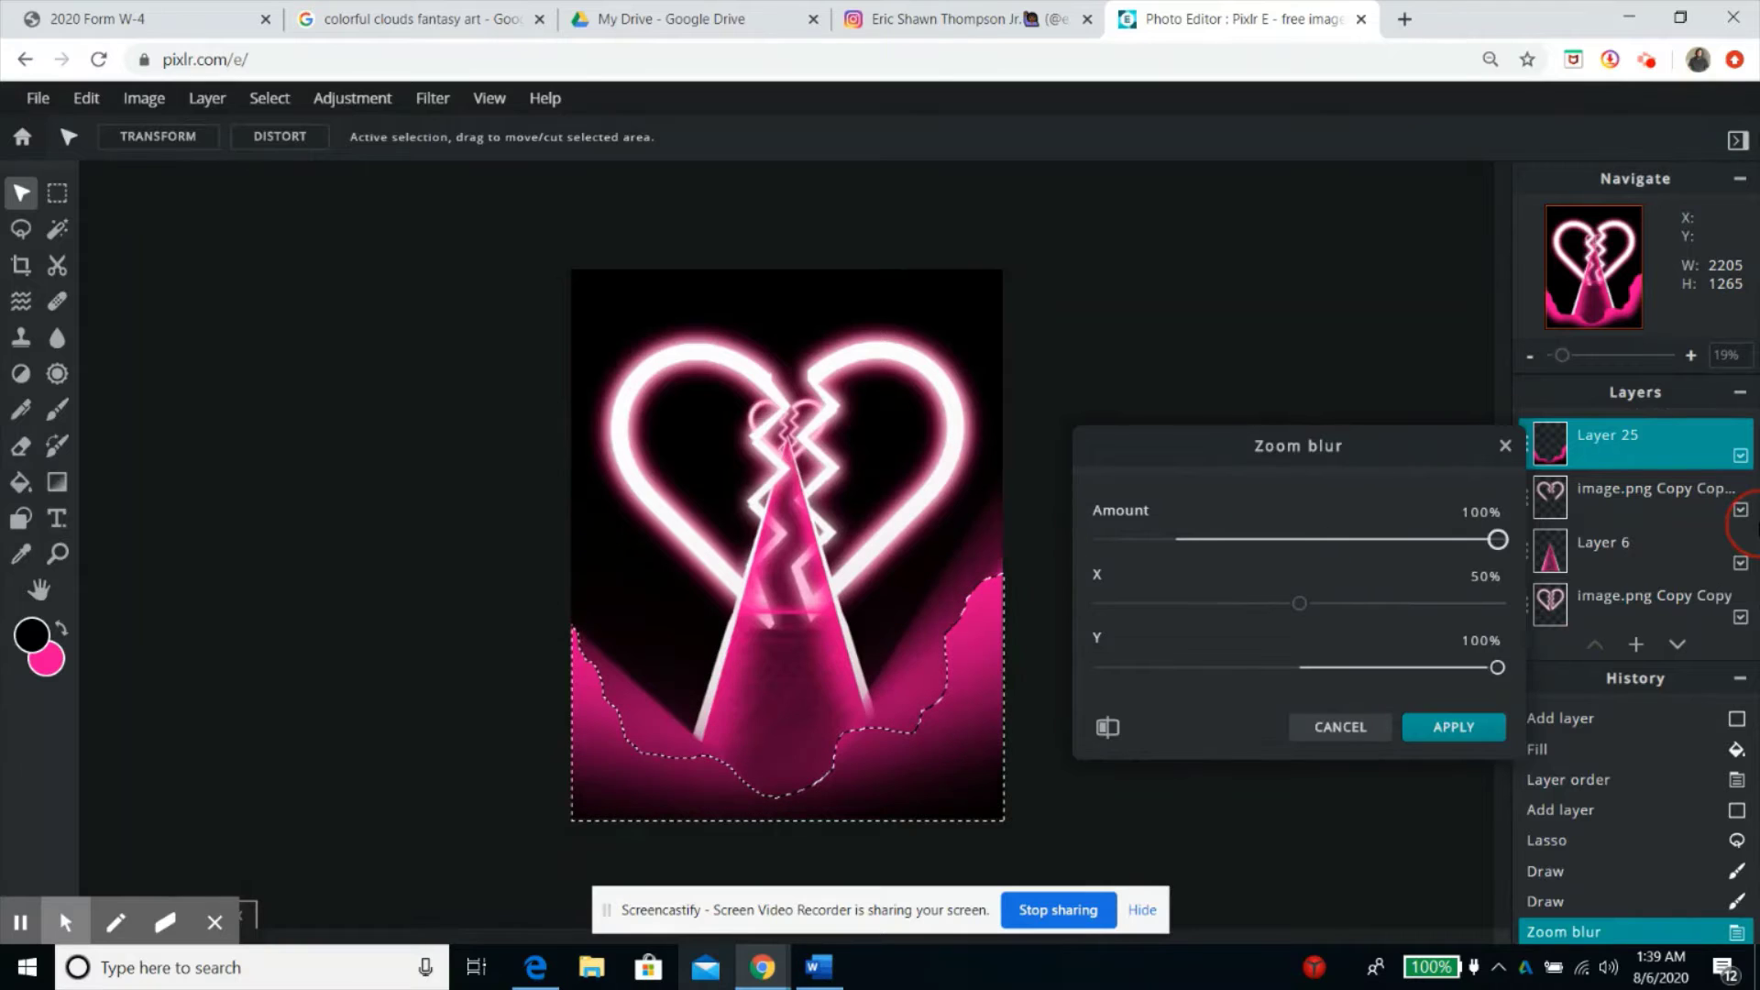
{"action": "left_click", "coordinate": [1472, 728]}
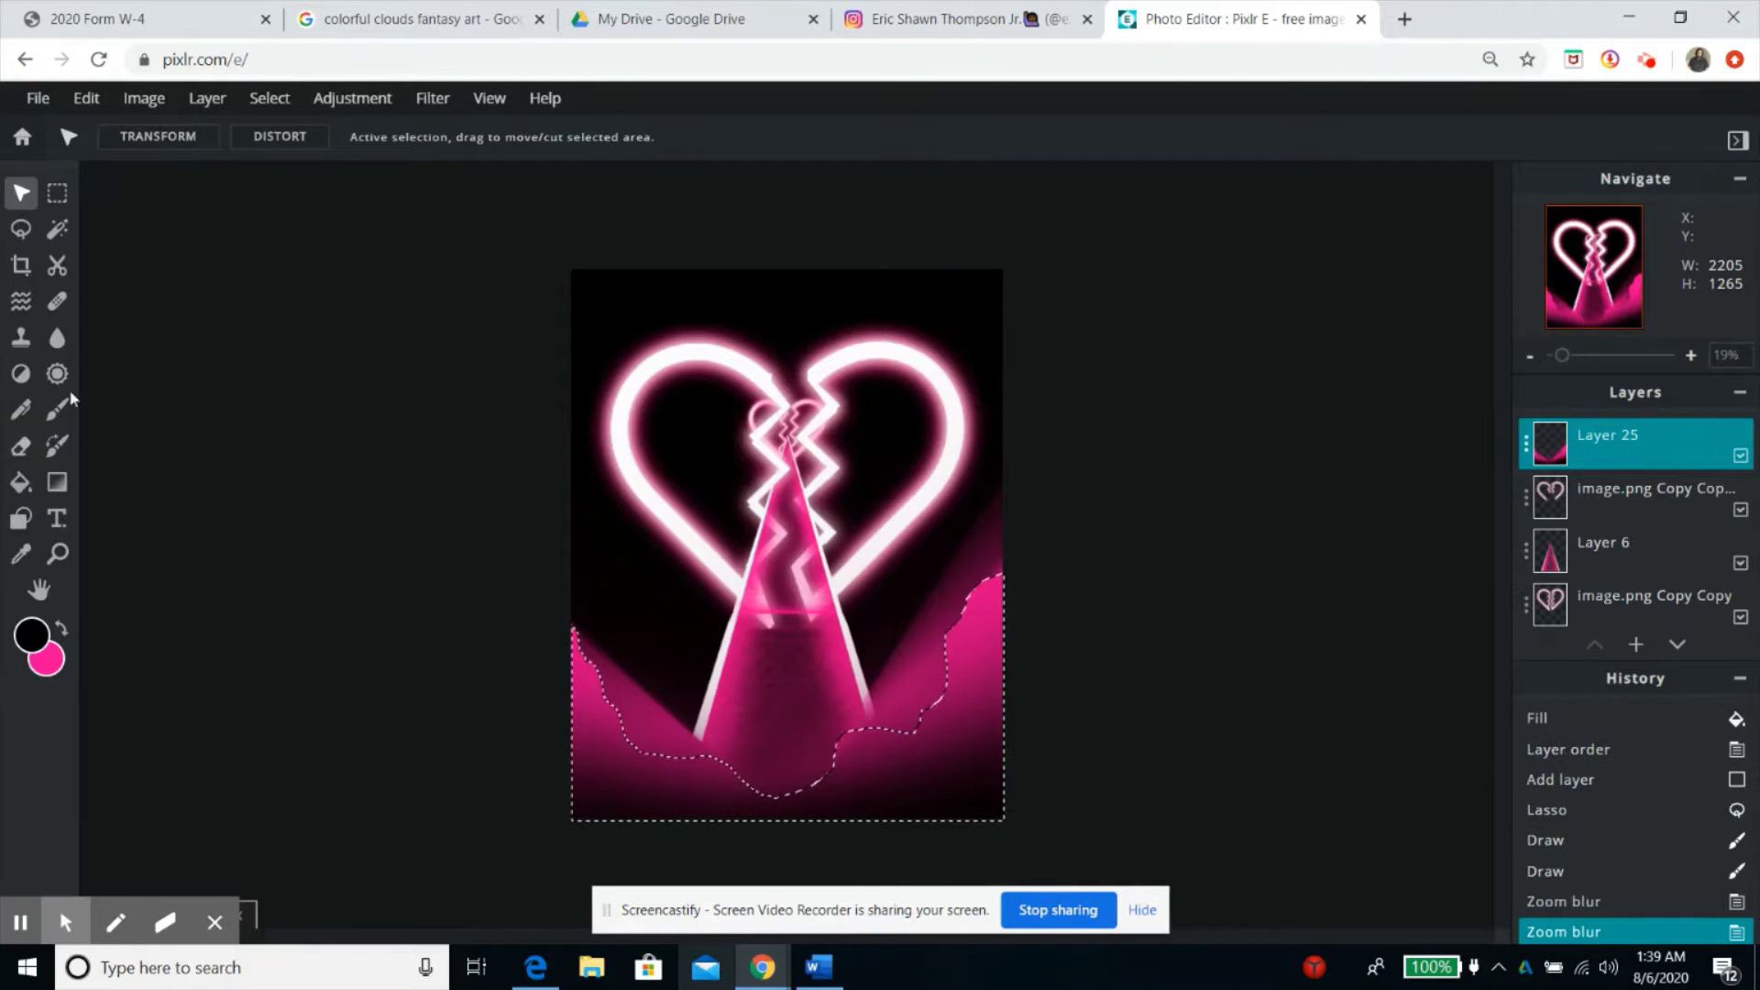
Invert the selection, erase the blur spilling outside the cloud shape with a large hard eraser, and deselect.
{"action": "left_click", "coordinate": [268, 98]}
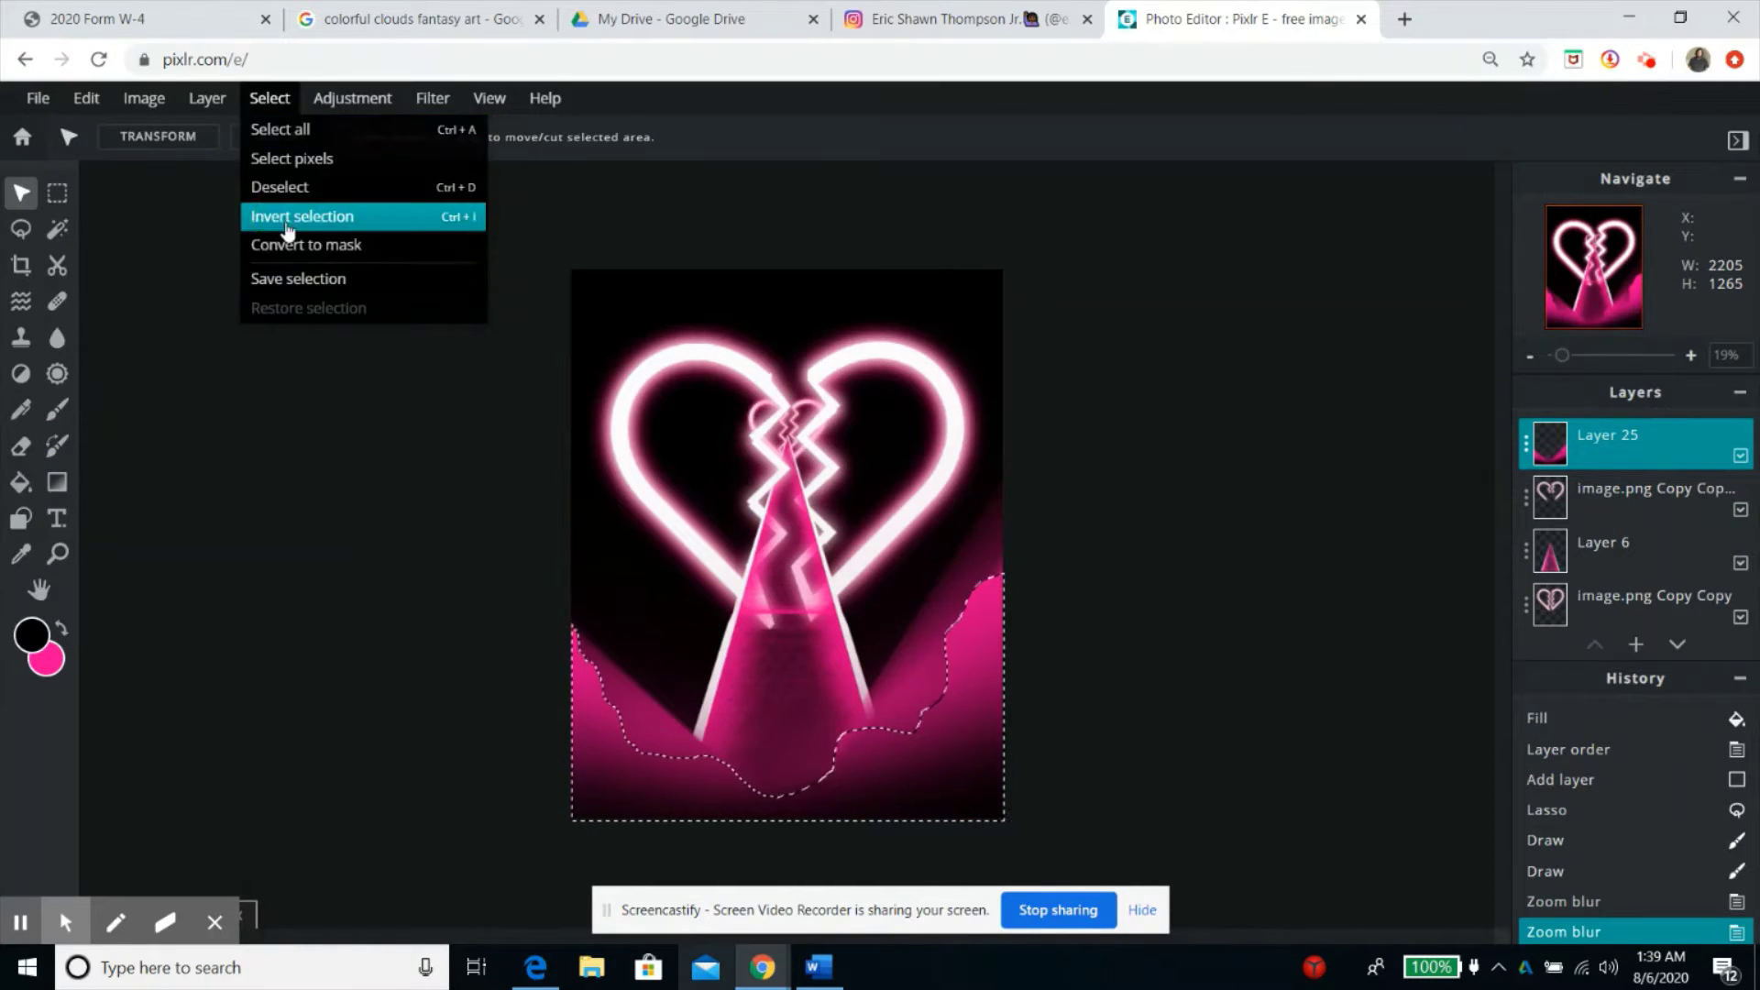
{"action": "left_click", "coordinate": [298, 217]}
{"action": "key", "text": "e"}
{"action": "left_click", "coordinate": [184, 135]}
{"action": "left_click_drag", "start_coordinate": [275, 210], "coordinate": [476, 197]}
{"action": "mouse_move", "coordinate": [260, 273]}
{"action": "left_mouse_down"}
{"action": "mouse_move", "coordinate": [315, 275]}
{"action": "mouse_move", "coordinate": [168, 275]}
{"action": "left_mouse_up"}
{"action": "left_click", "coordinate": [743, 130]}
{"action": "mouse_move", "coordinate": [972, 633]}
{"action": "left_mouse_down"}
{"action": "mouse_move", "coordinate": [1014, 514]}
{"action": "mouse_move", "coordinate": [945, 366]}
{"action": "left_mouse_up"}
{"action": "left_click", "coordinate": [1270, 826]}
{"action": "key", "text": "ctrl+d"}
Add a new empty layer above the cloud layer.
{"action": "left_click", "coordinate": [21, 193]}
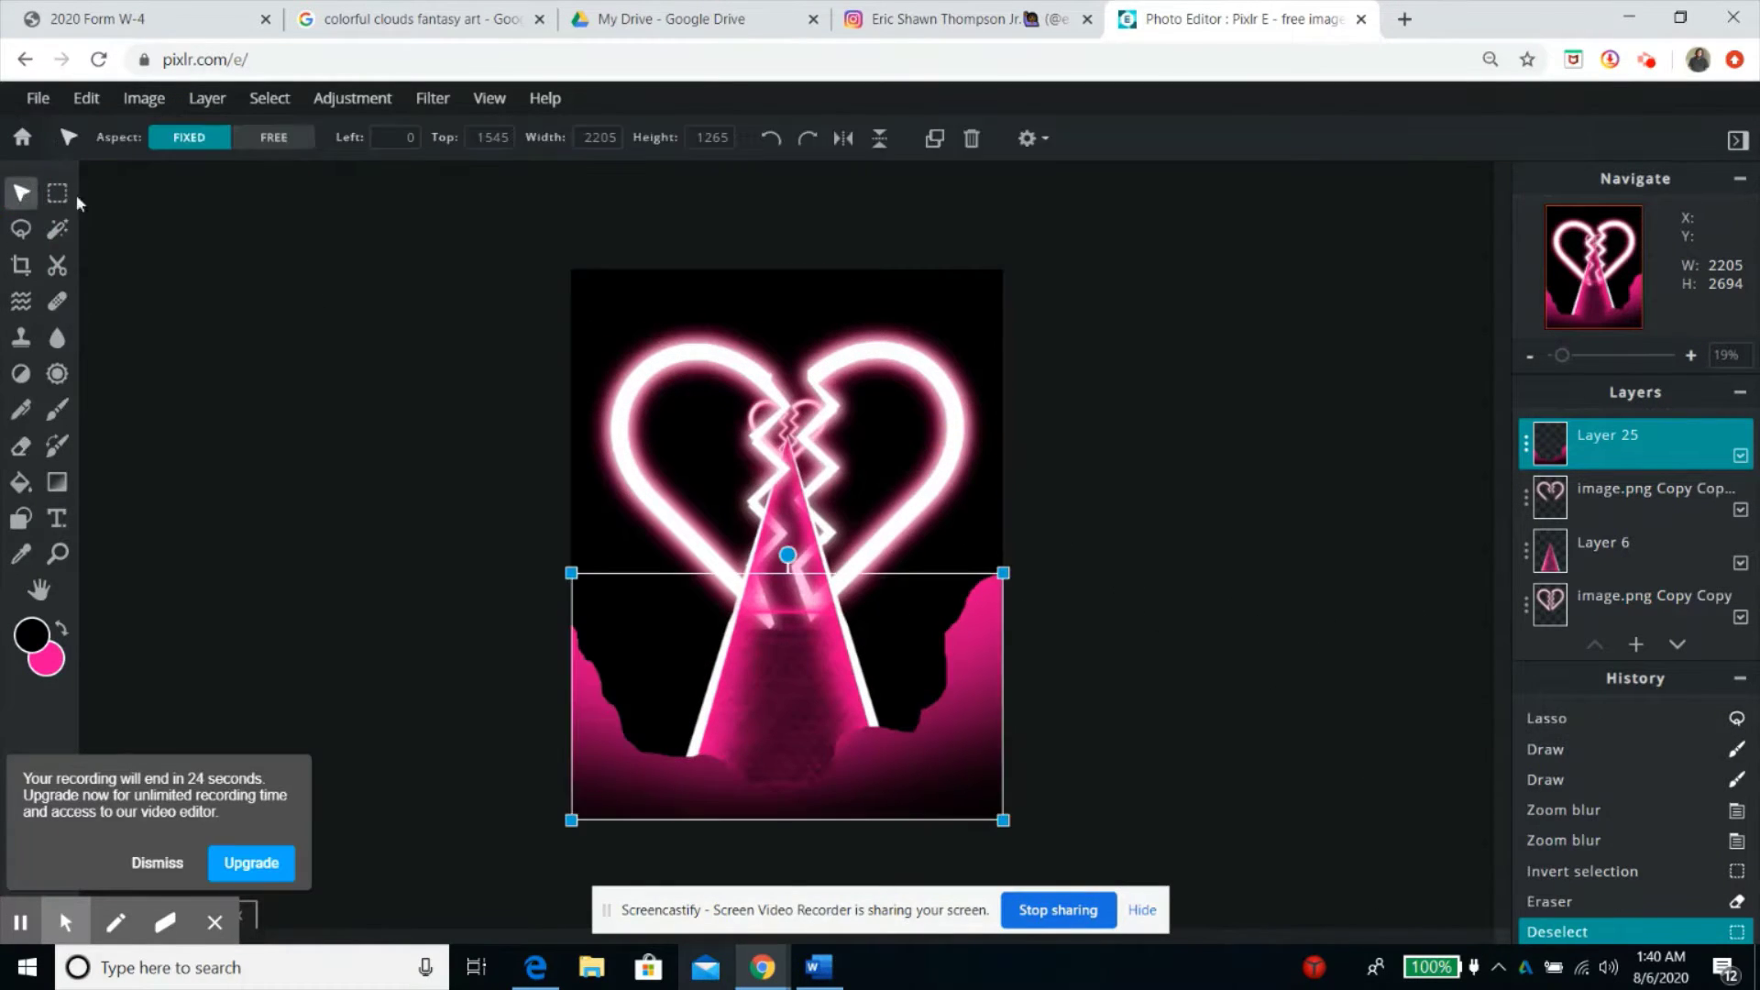
{"action": "left_click", "coordinate": [1636, 644]}
{"action": "left_click", "coordinate": [1138, 503]}
{"action": "left_click", "coordinate": [1646, 60]}
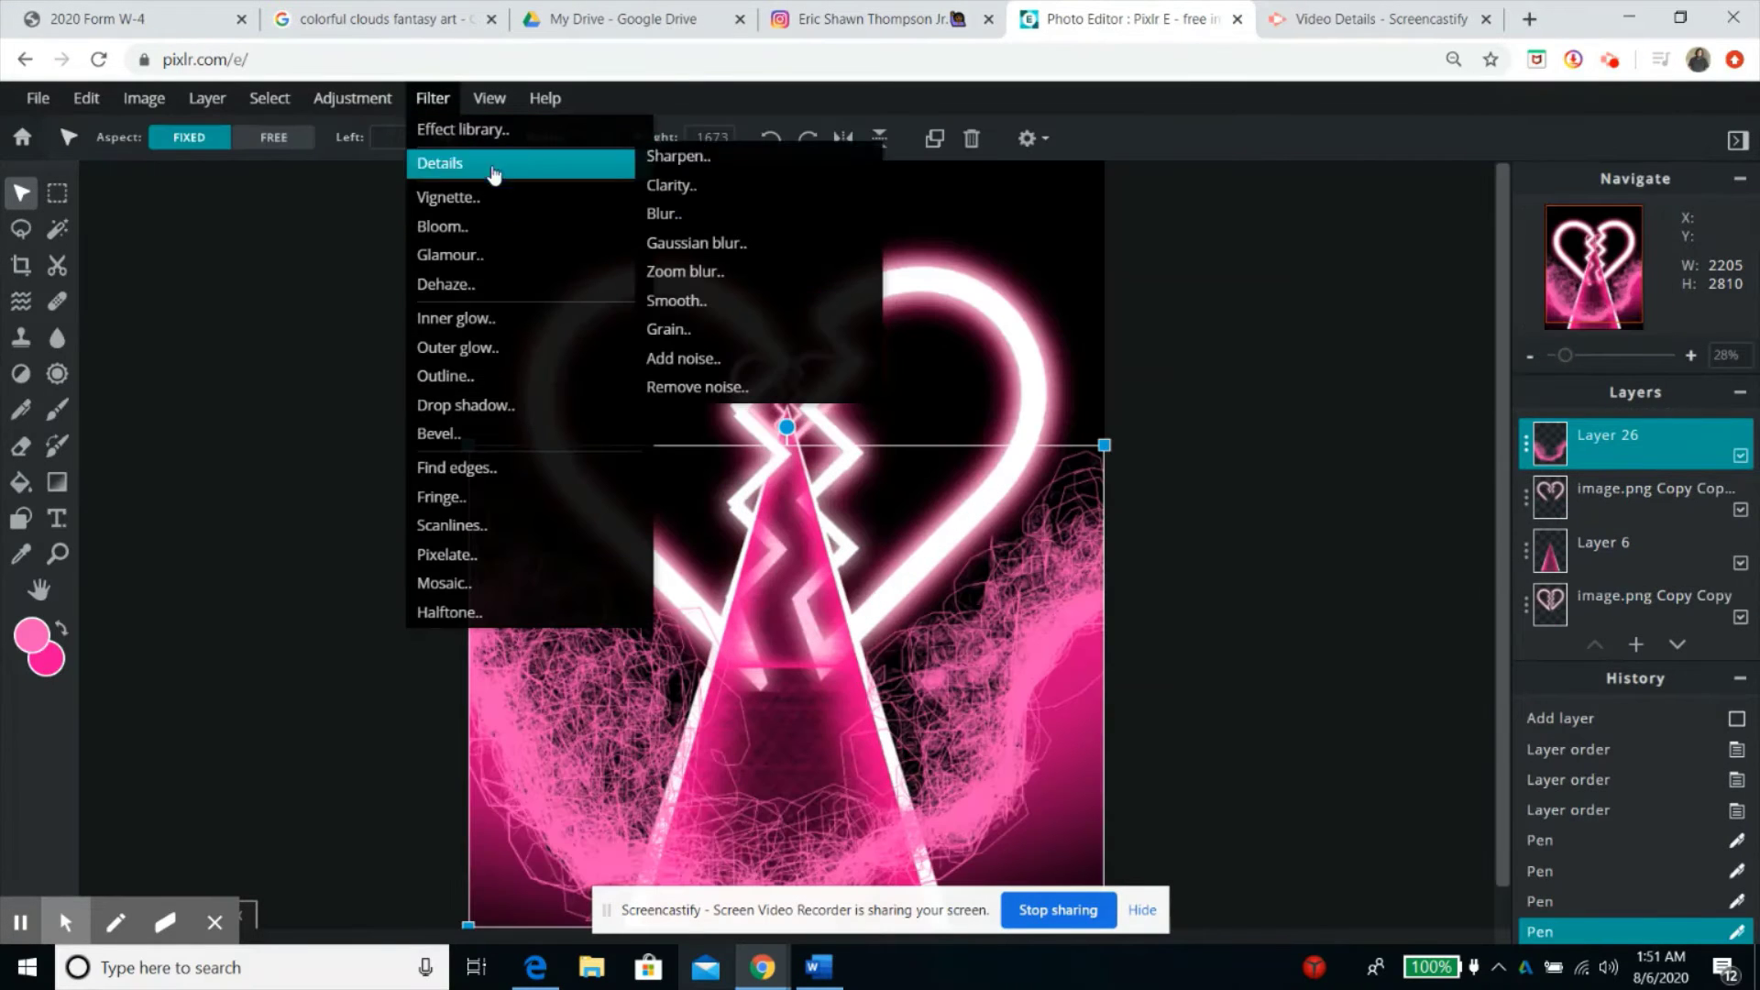
Apply a Blur of 100 to the sketchy light pink cloud strokes.
{"action": "left_click", "coordinate": [683, 220]}
{"action": "left_click_drag", "start_coordinate": [1114, 539], "coordinate": [1493, 534]}
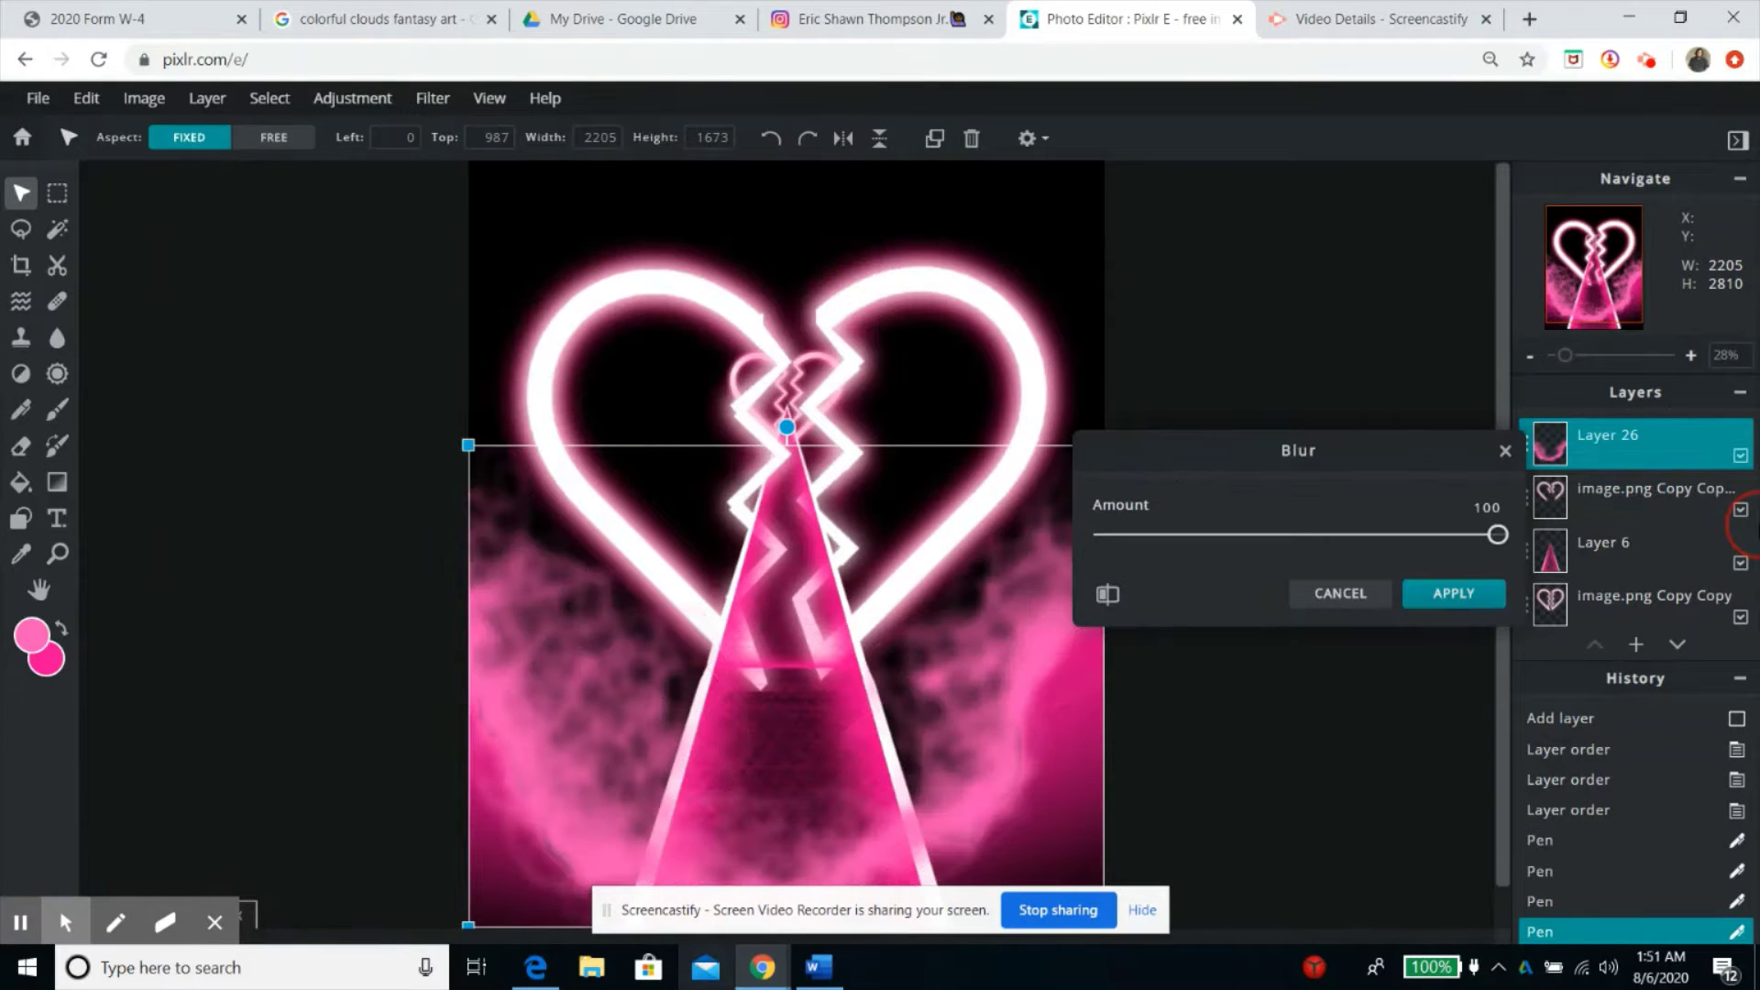
{"action": "left_click", "coordinate": [1450, 591]}
{"action": "left_click", "coordinate": [348, 99]}
{"action": "left_click", "coordinate": [433, 98]}
{"action": "mouse_move", "coordinate": [440, 161]}
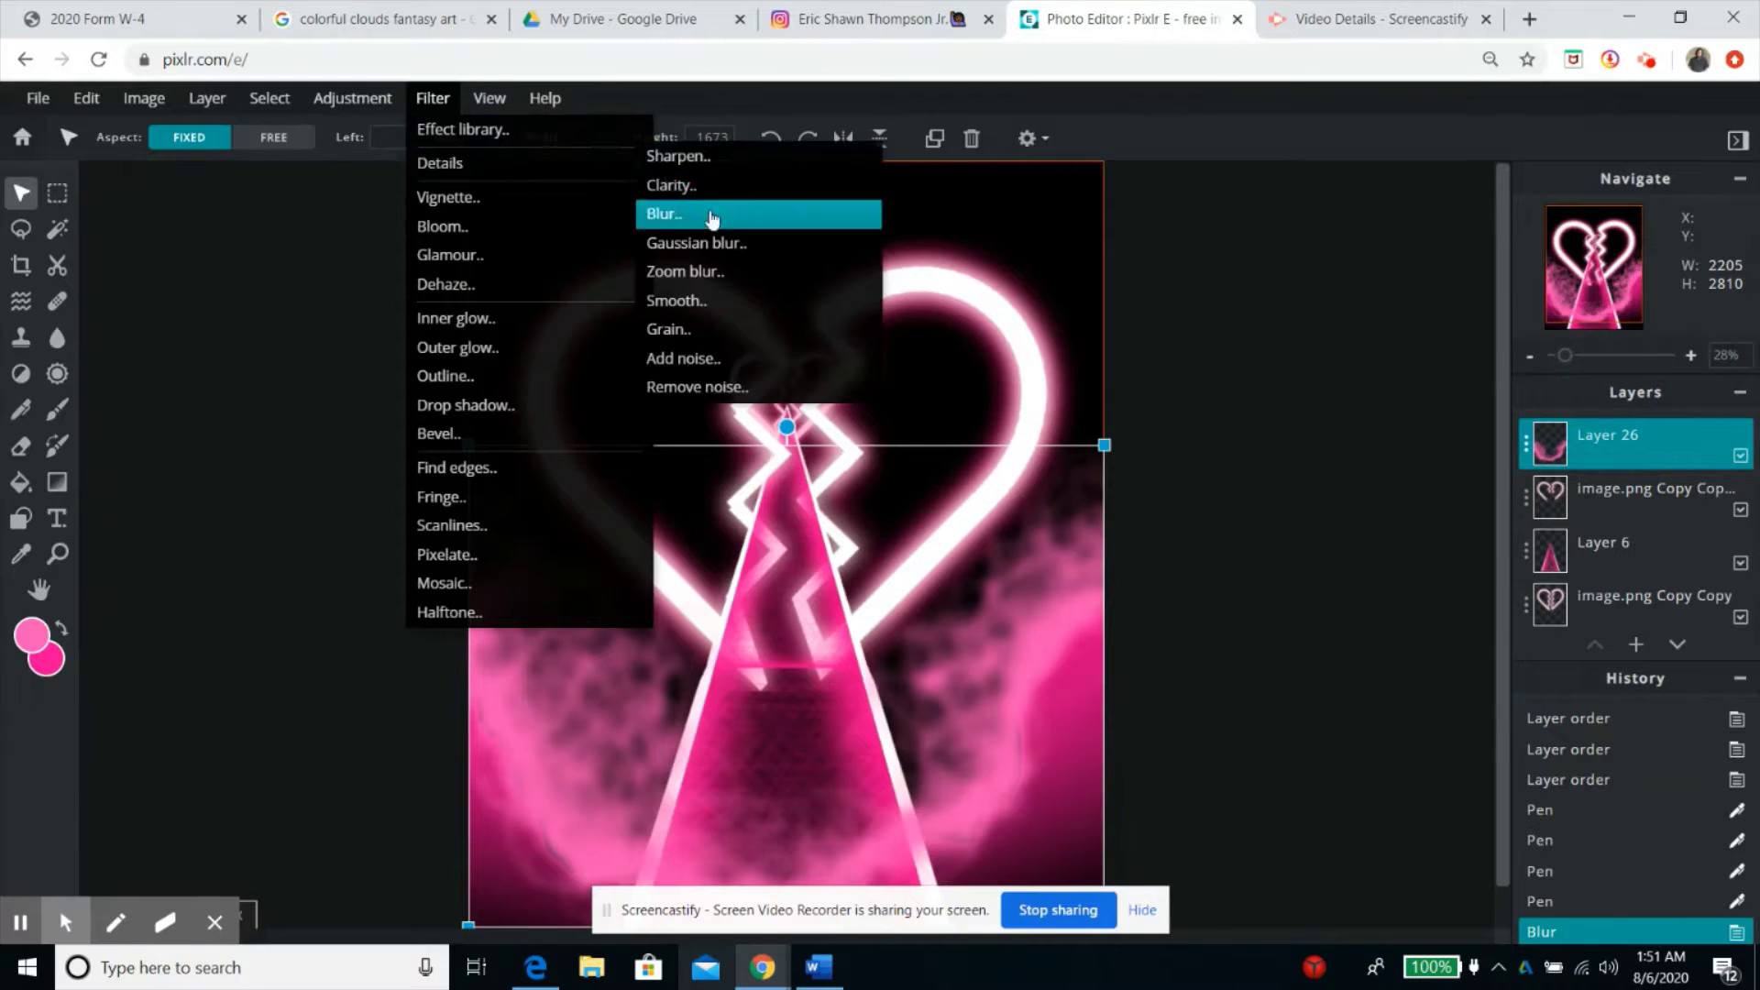
{"action": "left_click", "coordinate": [712, 220]}
{"action": "left_click", "coordinate": [1395, 535]}
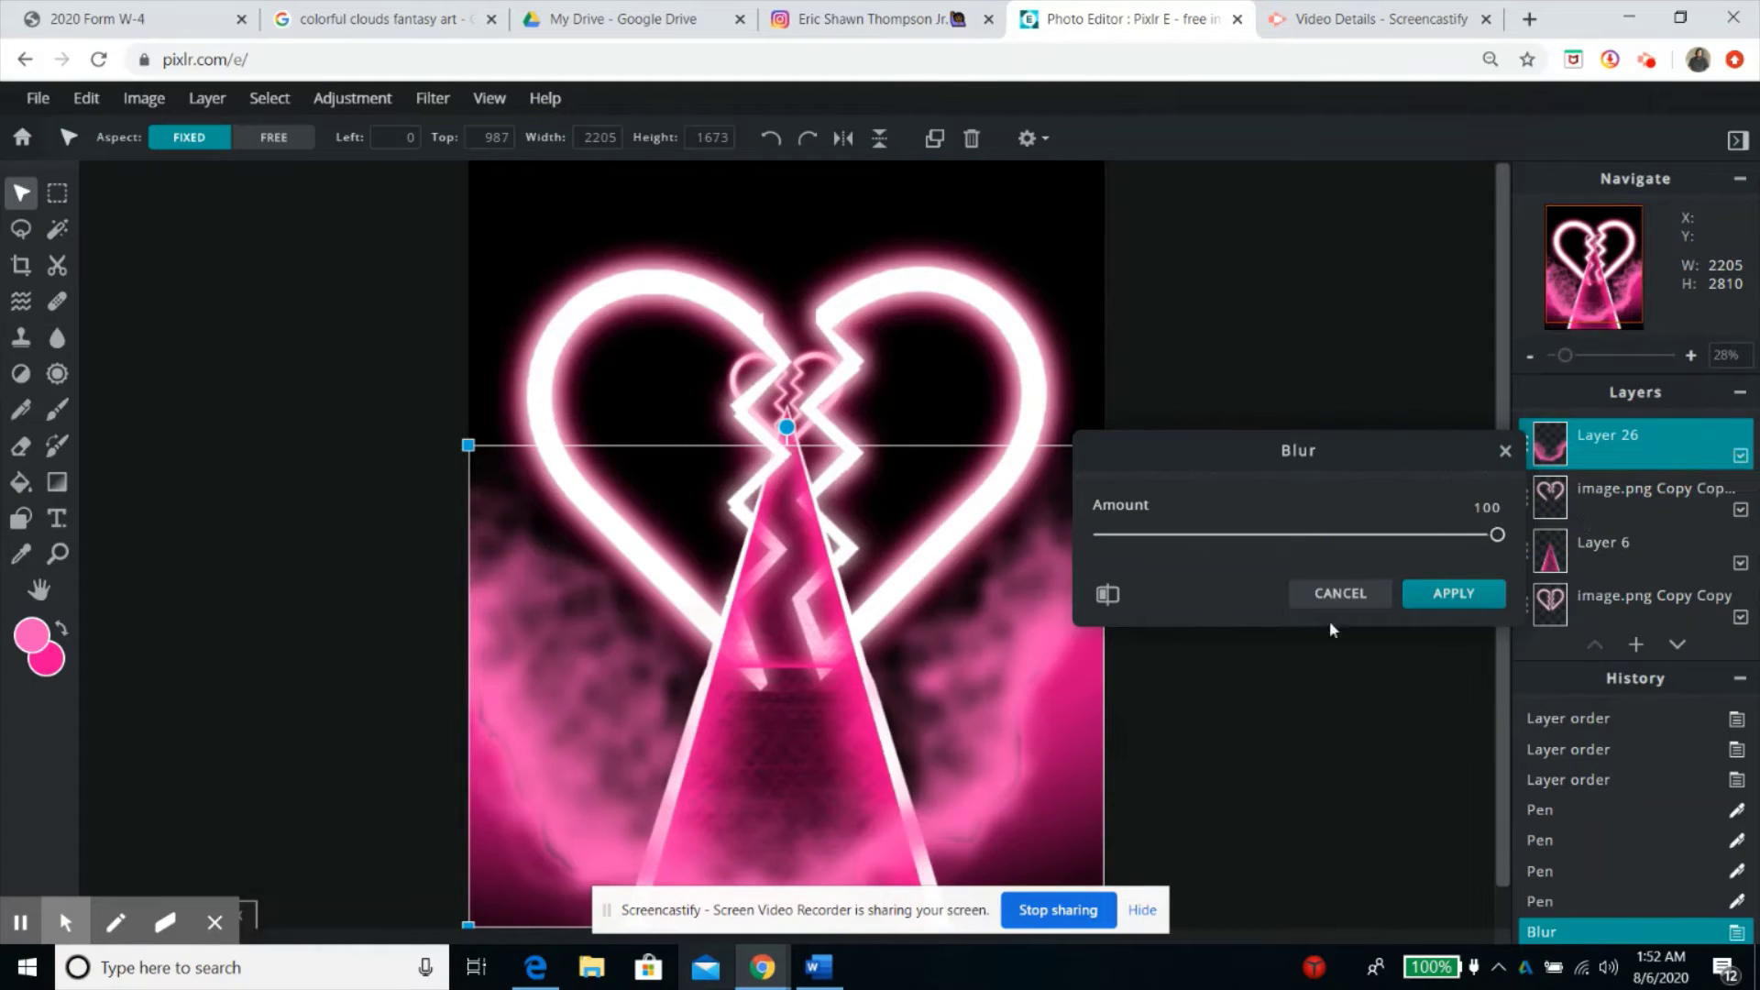
{"action": "left_click", "coordinate": [1325, 598]}
Resize the blurred cloud layer with the free aspect option and add a new layer above it.
{"action": "left_click", "coordinate": [273, 136]}
{"action": "left_click_drag", "start_coordinate": [1104, 445], "coordinate": [1106, 541]}
{"action": "left_click", "coordinate": [1637, 645]}
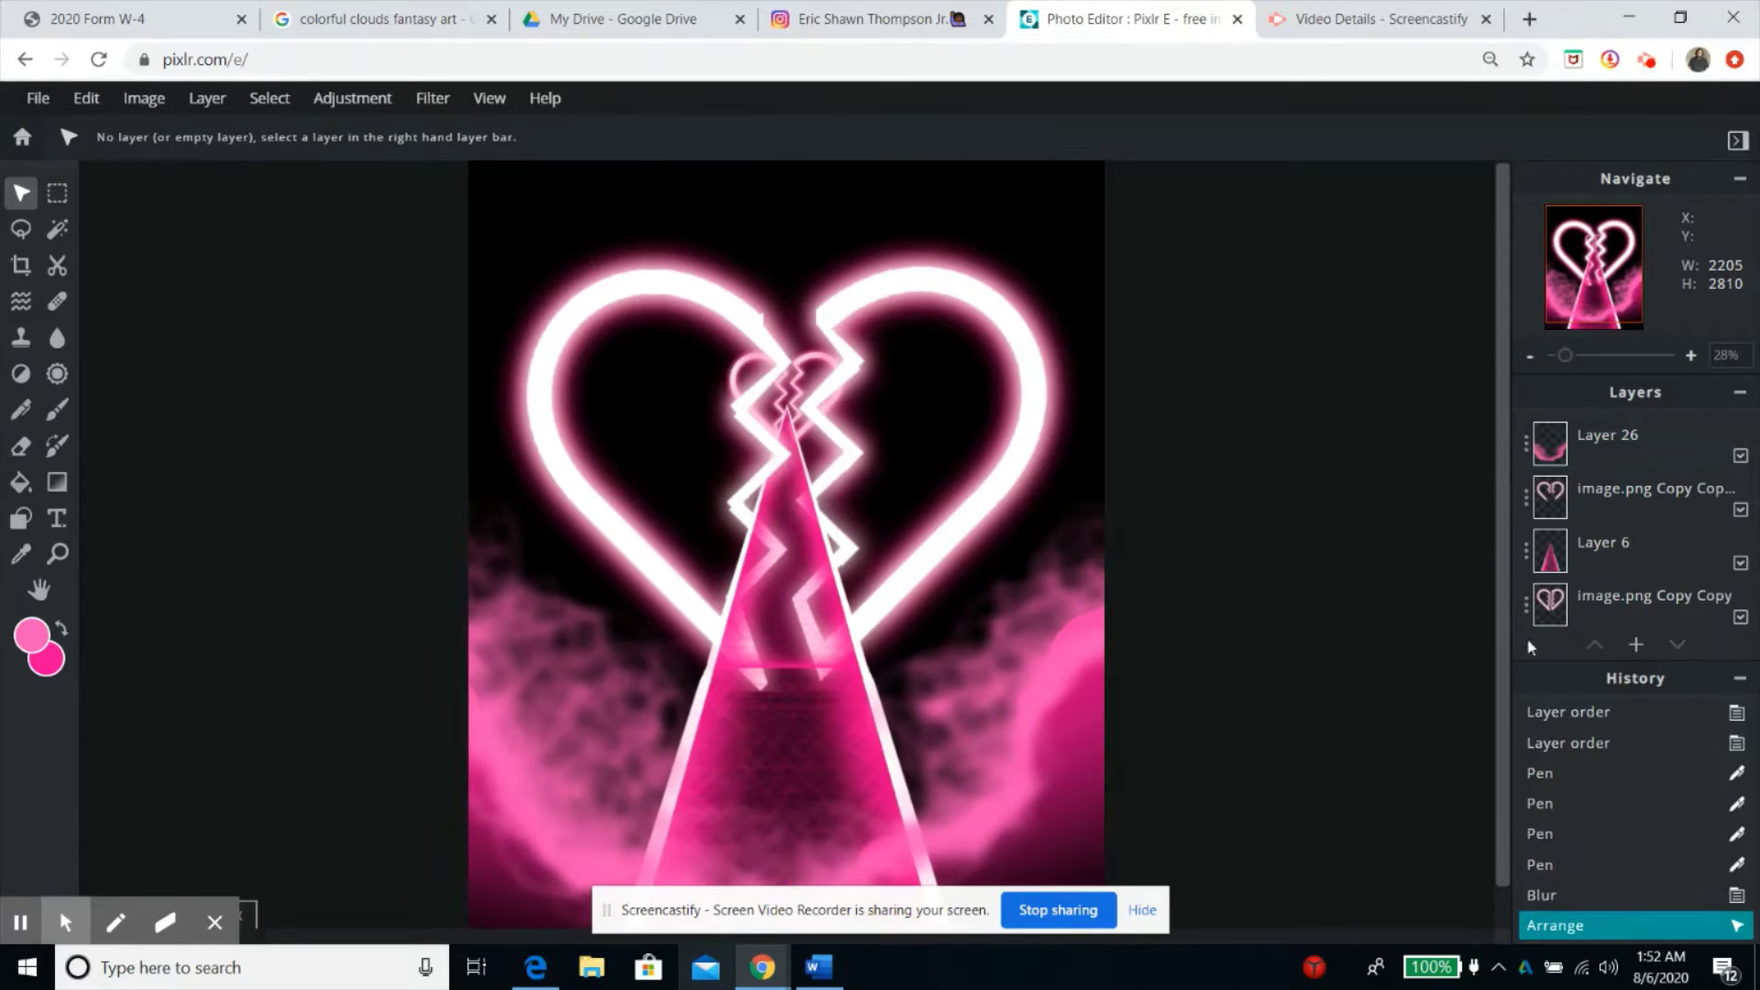
Scribble dense darker pink cloud texture with the Sketchy pen along both sides and the bottom of the canvas.
{"action": "left_click", "coordinate": [21, 411]}
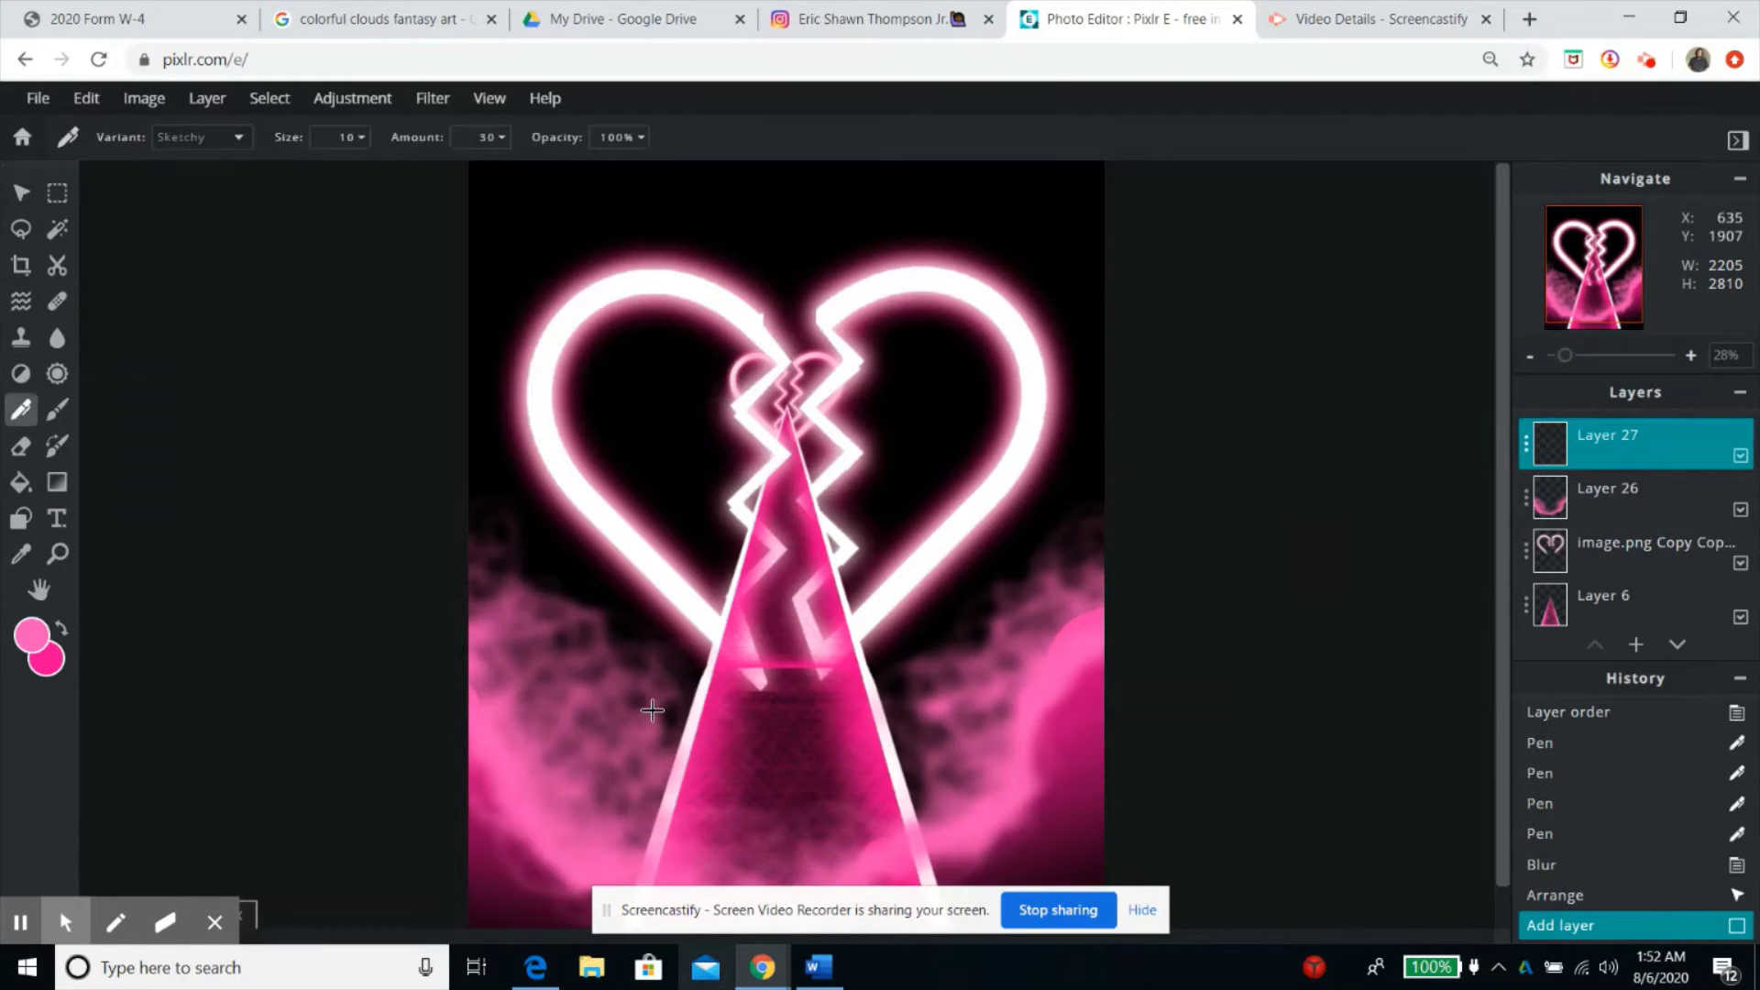
{"action": "left_click", "coordinate": [62, 628]}
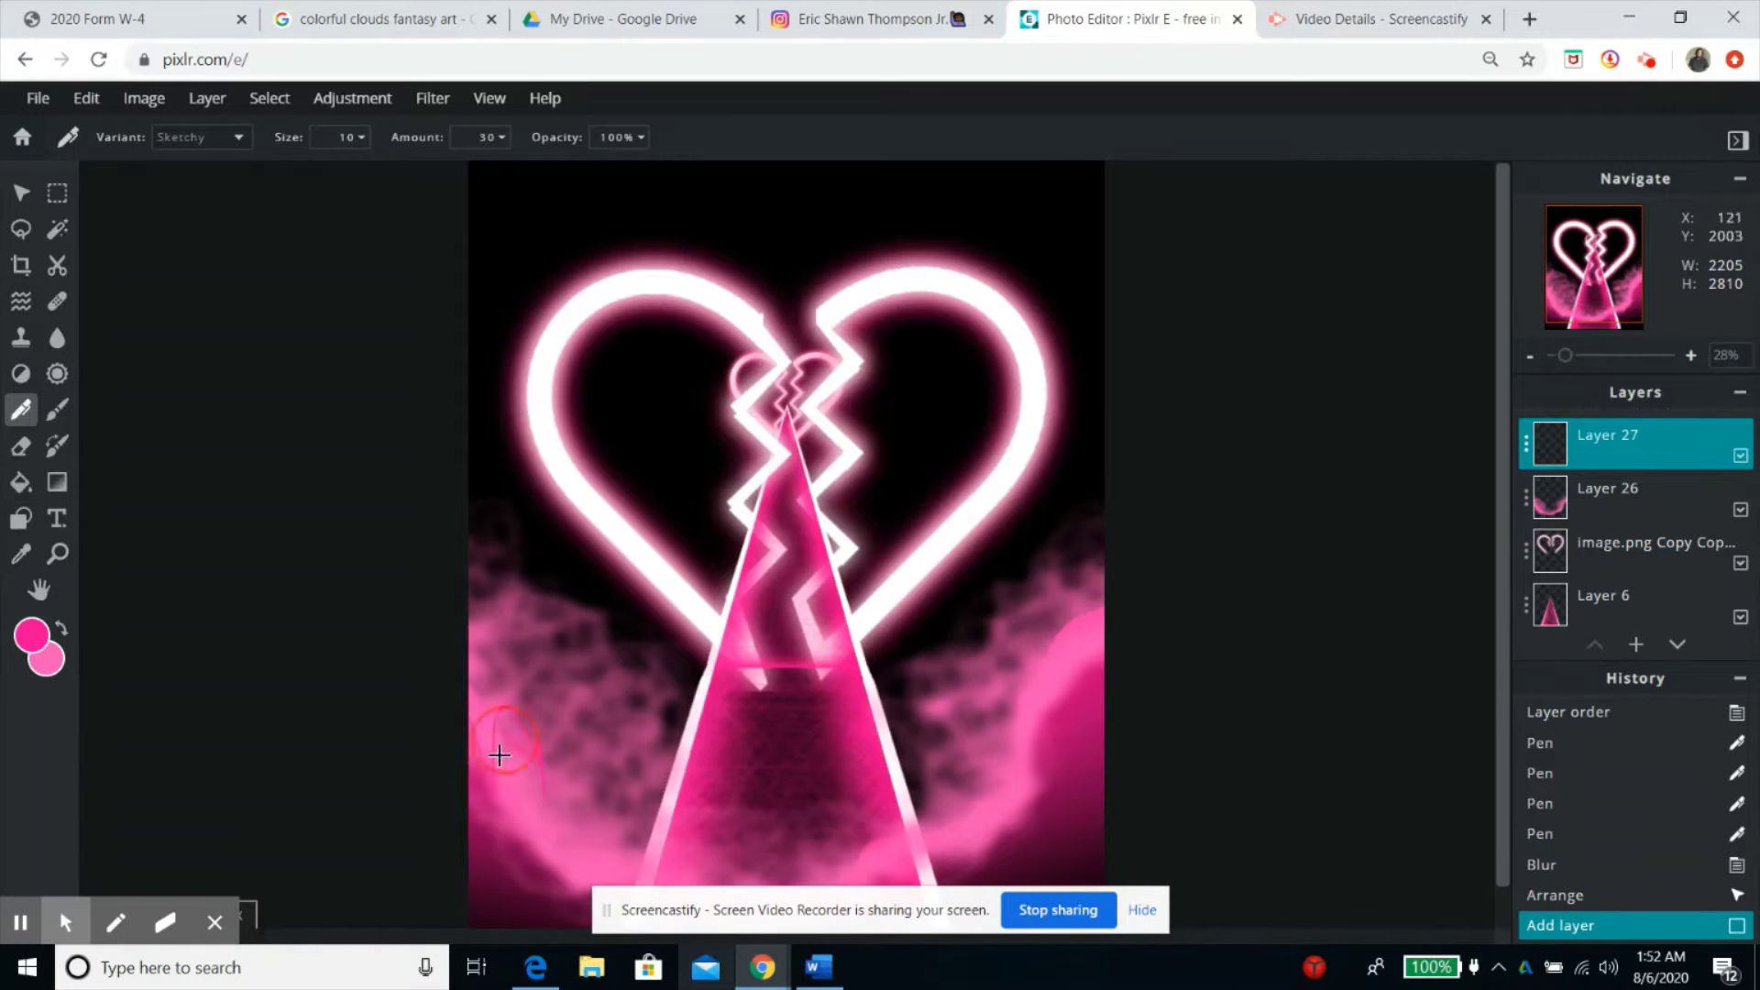
{"action": "left_click_drag", "start_coordinate": [570, 796], "coordinate": [579, 772]}
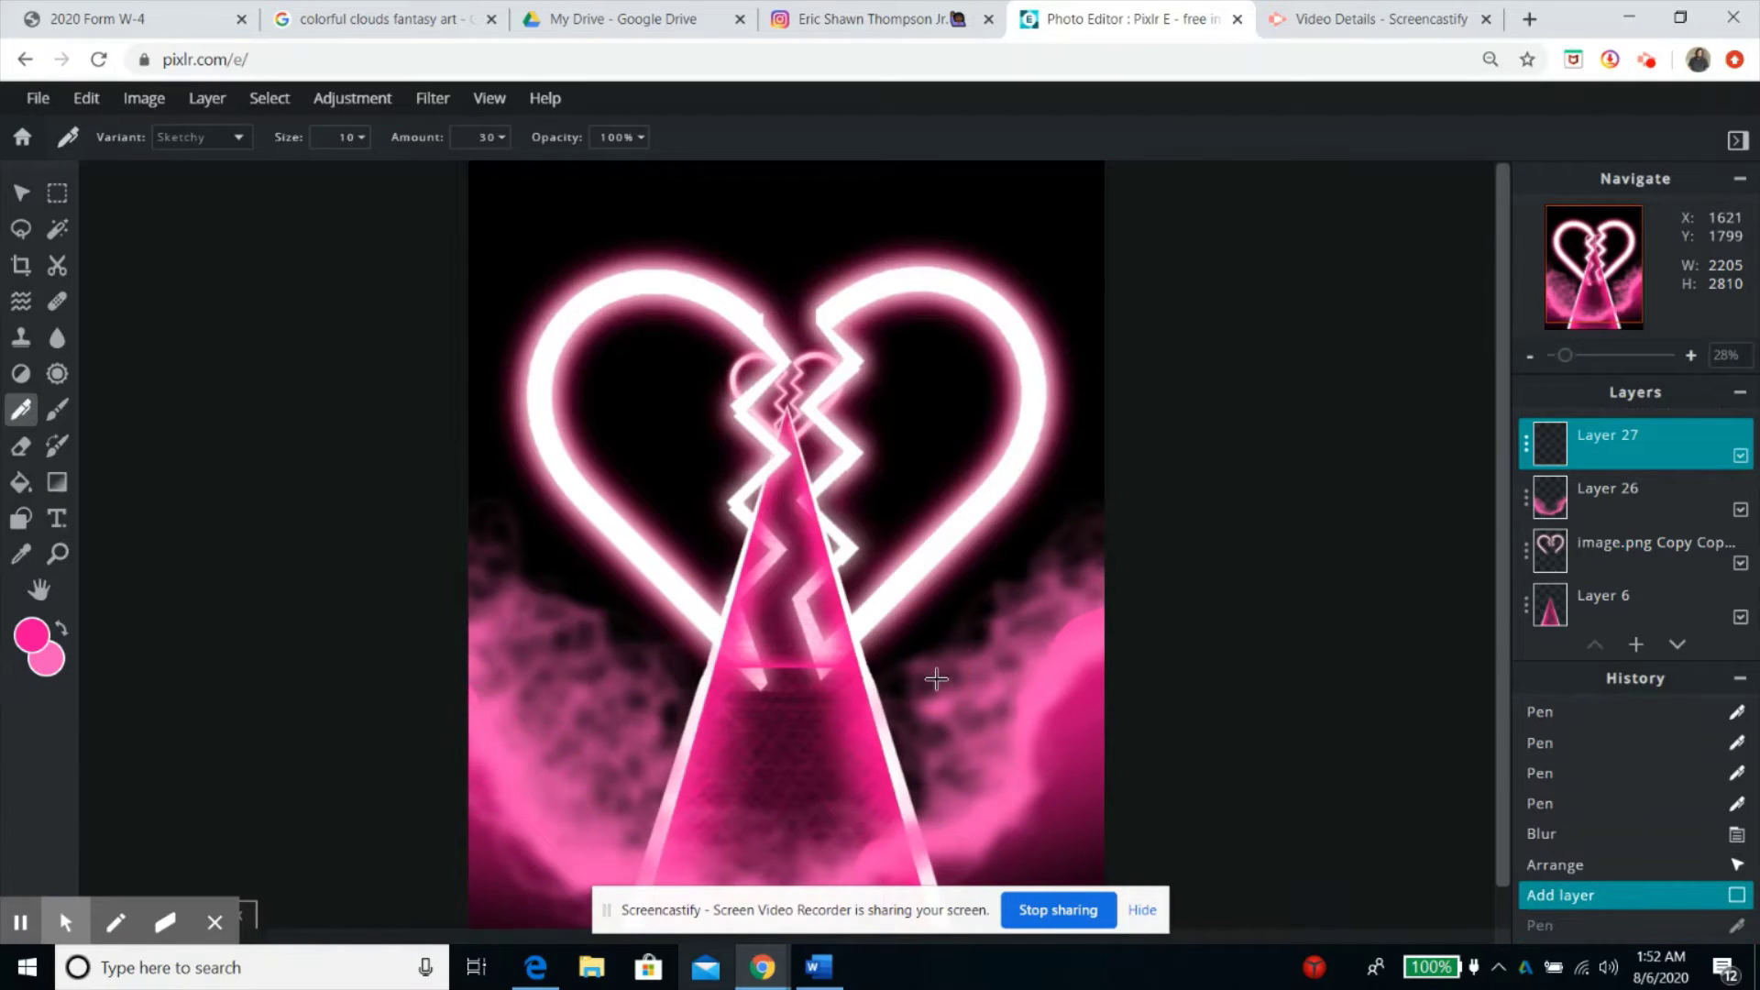
{"action": "mouse_move", "coordinate": [936, 678]}
{"action": "left_mouse_down"}
{"action": "mouse_move", "coordinate": [928, 719]}
{"action": "mouse_move", "coordinate": [975, 626]}
{"action": "mouse_move", "coordinate": [1047, 623]}
{"action": "mouse_move", "coordinate": [1025, 563]}
{"action": "mouse_move", "coordinate": [852, 422]}
{"action": "mouse_move", "coordinate": [945, 512]}
{"action": "mouse_move", "coordinate": [1027, 531]}
{"action": "mouse_move", "coordinate": [1088, 499]}
{"action": "mouse_move", "coordinate": [865, 658]}
{"action": "left_mouse_up"}
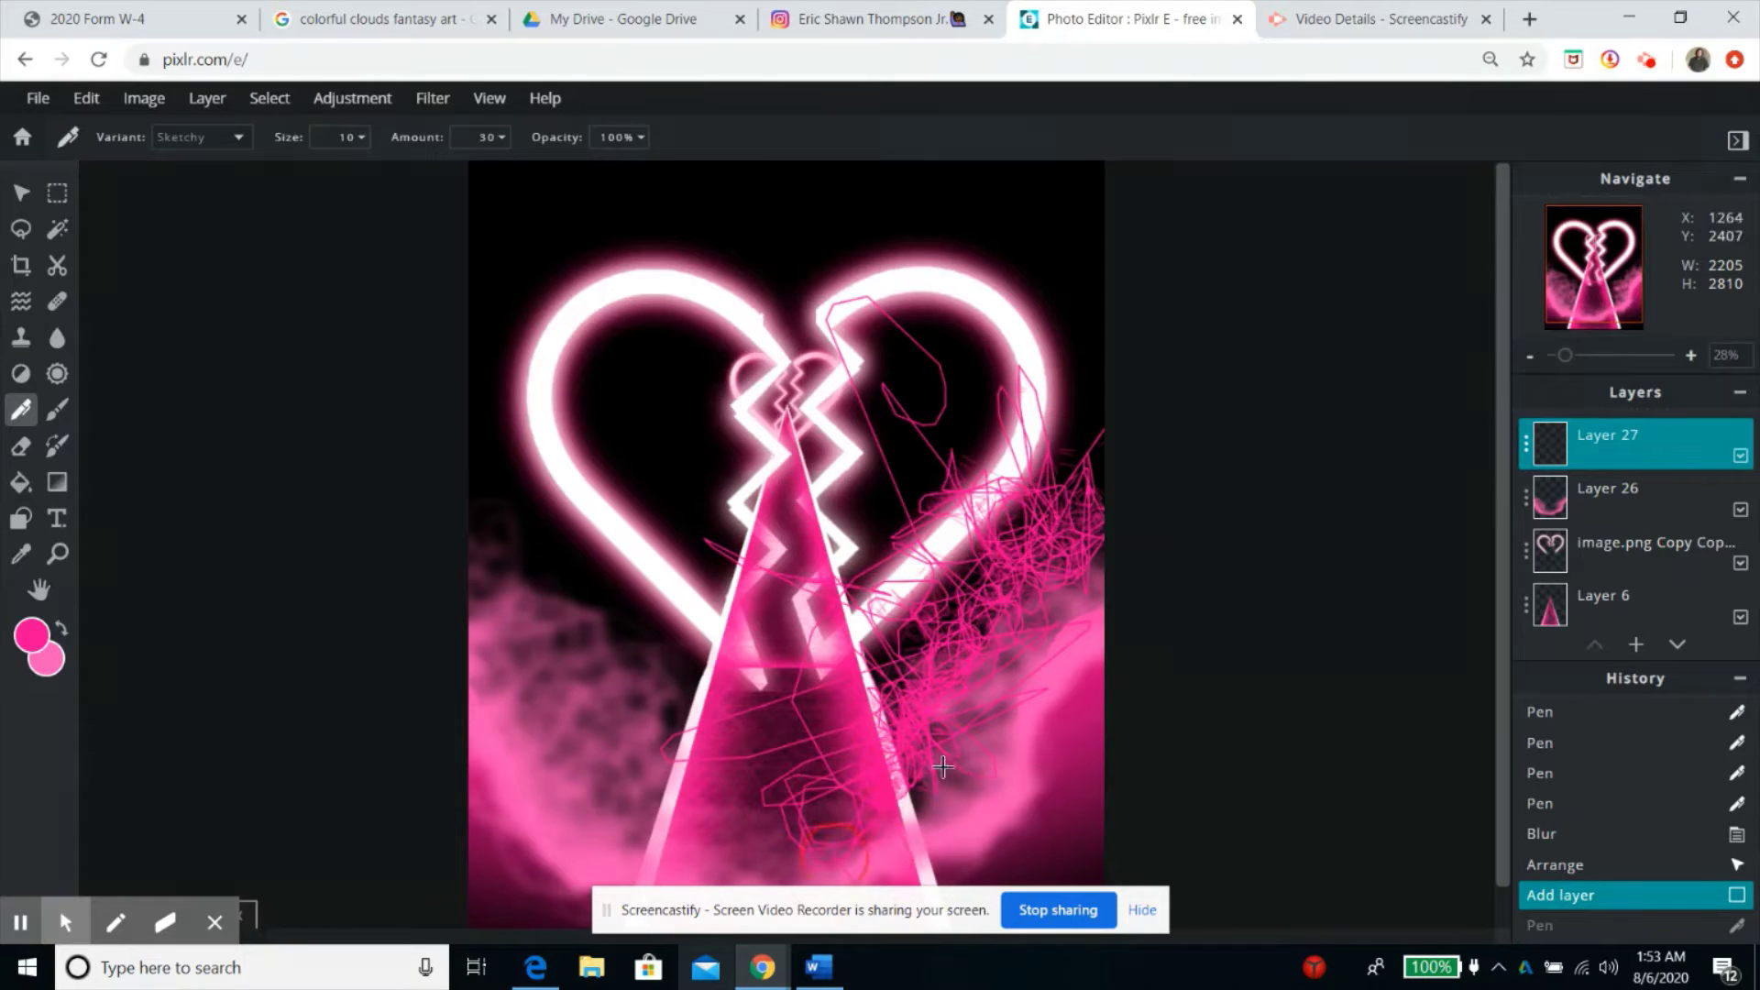
{"action": "mouse_move", "coordinate": [707, 777]}
{"action": "left_mouse_down"}
{"action": "mouse_move", "coordinate": [695, 717]}
{"action": "mouse_move", "coordinate": [644, 727]}
{"action": "mouse_move", "coordinate": [544, 523]}
{"action": "left_mouse_up"}
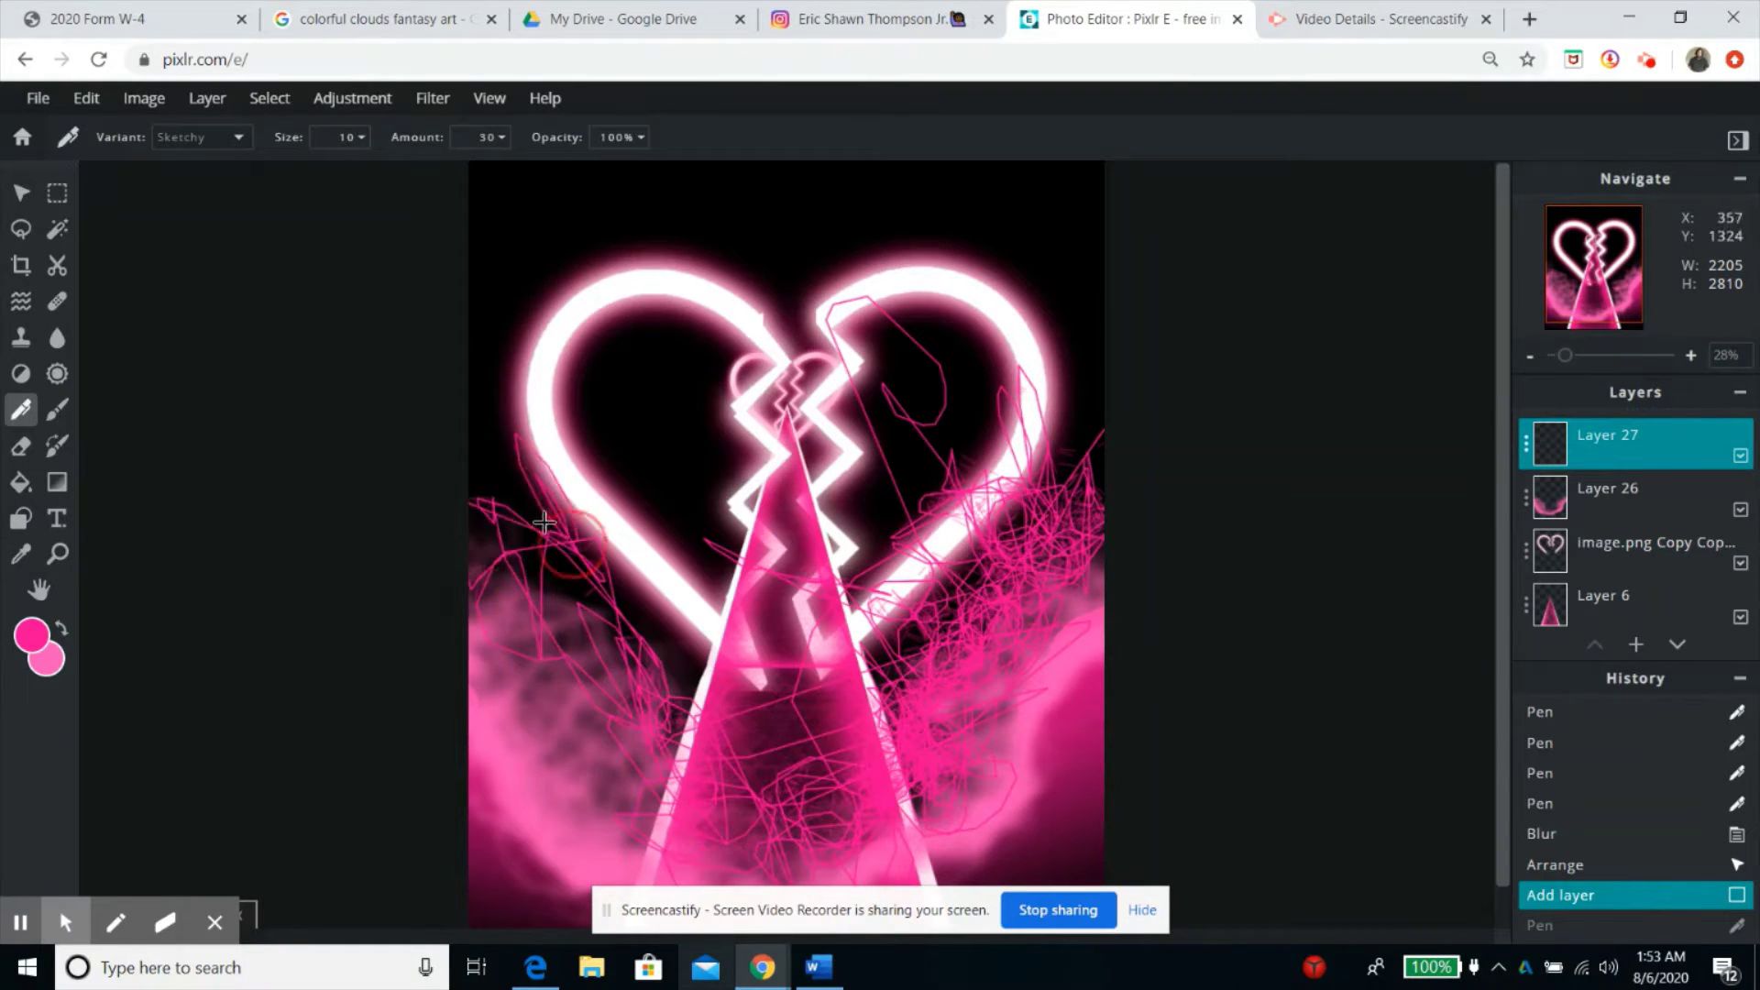
{"action": "mouse_move", "coordinate": [511, 619]}
{"action": "left_mouse_down"}
{"action": "mouse_move", "coordinate": [531, 528]}
{"action": "mouse_move", "coordinate": [560, 729]}
{"action": "mouse_move", "coordinate": [583, 620]}
{"action": "mouse_move", "coordinate": [545, 534]}
{"action": "mouse_move", "coordinate": [606, 699]}
{"action": "left_mouse_up"}
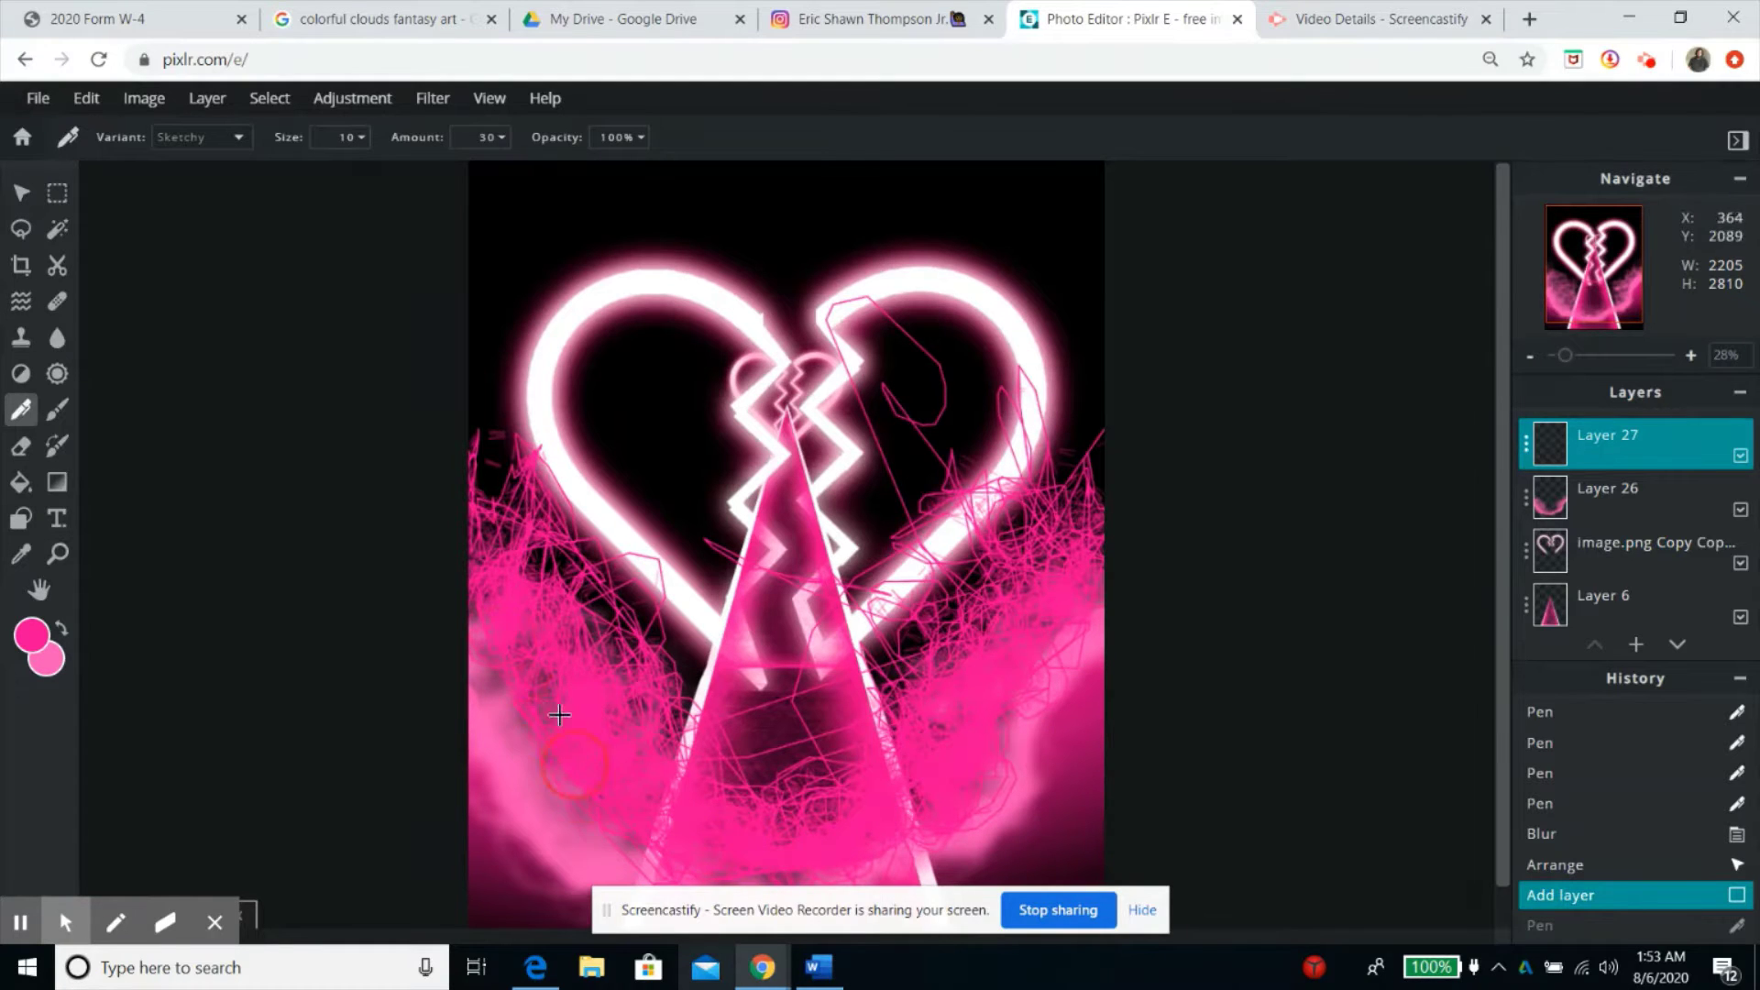
{"action": "left_click_drag", "start_coordinate": [1066, 605], "coordinate": [1066, 605]}
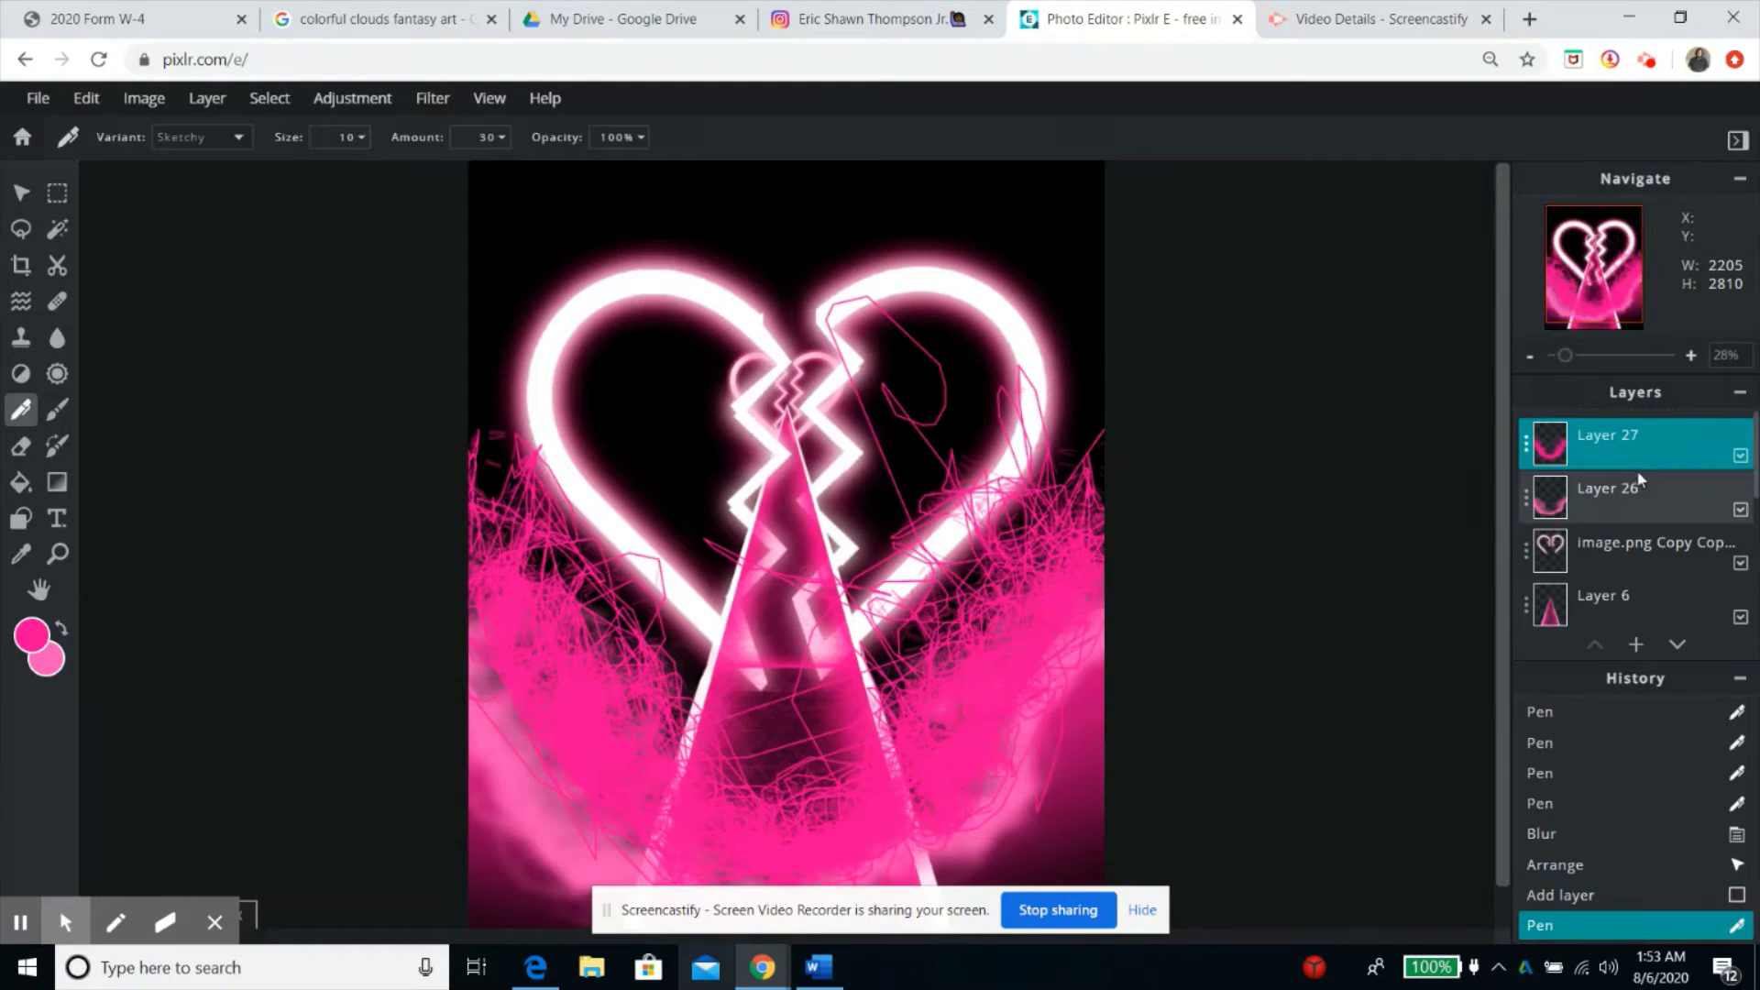
Move the darker pink scribble layer below the light pink cloud layer and apply a Blur to it.
{"action": "left_click_drag", "start_coordinate": [1638, 449], "coordinate": [1647, 502]}
{"action": "key", "text": "v"}
{"action": "left_click", "coordinate": [357, 99]}
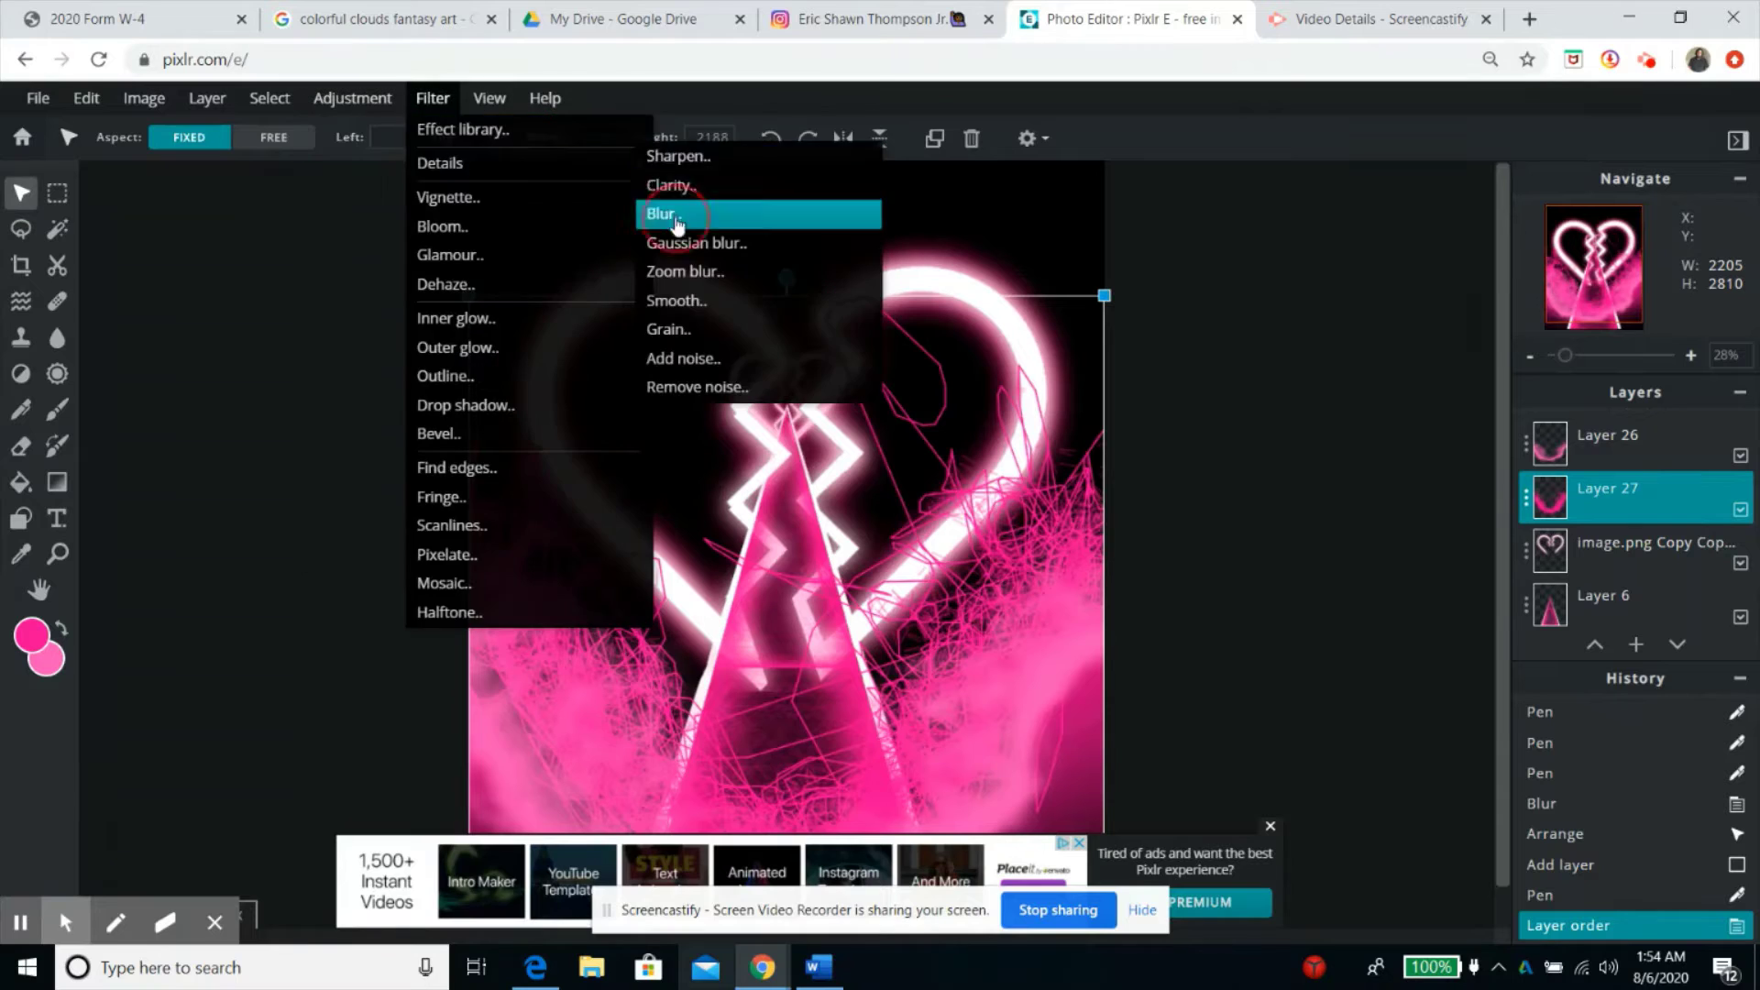
{"action": "left_click", "coordinate": [688, 216]}
{"action": "left_click", "coordinate": [1442, 597]}
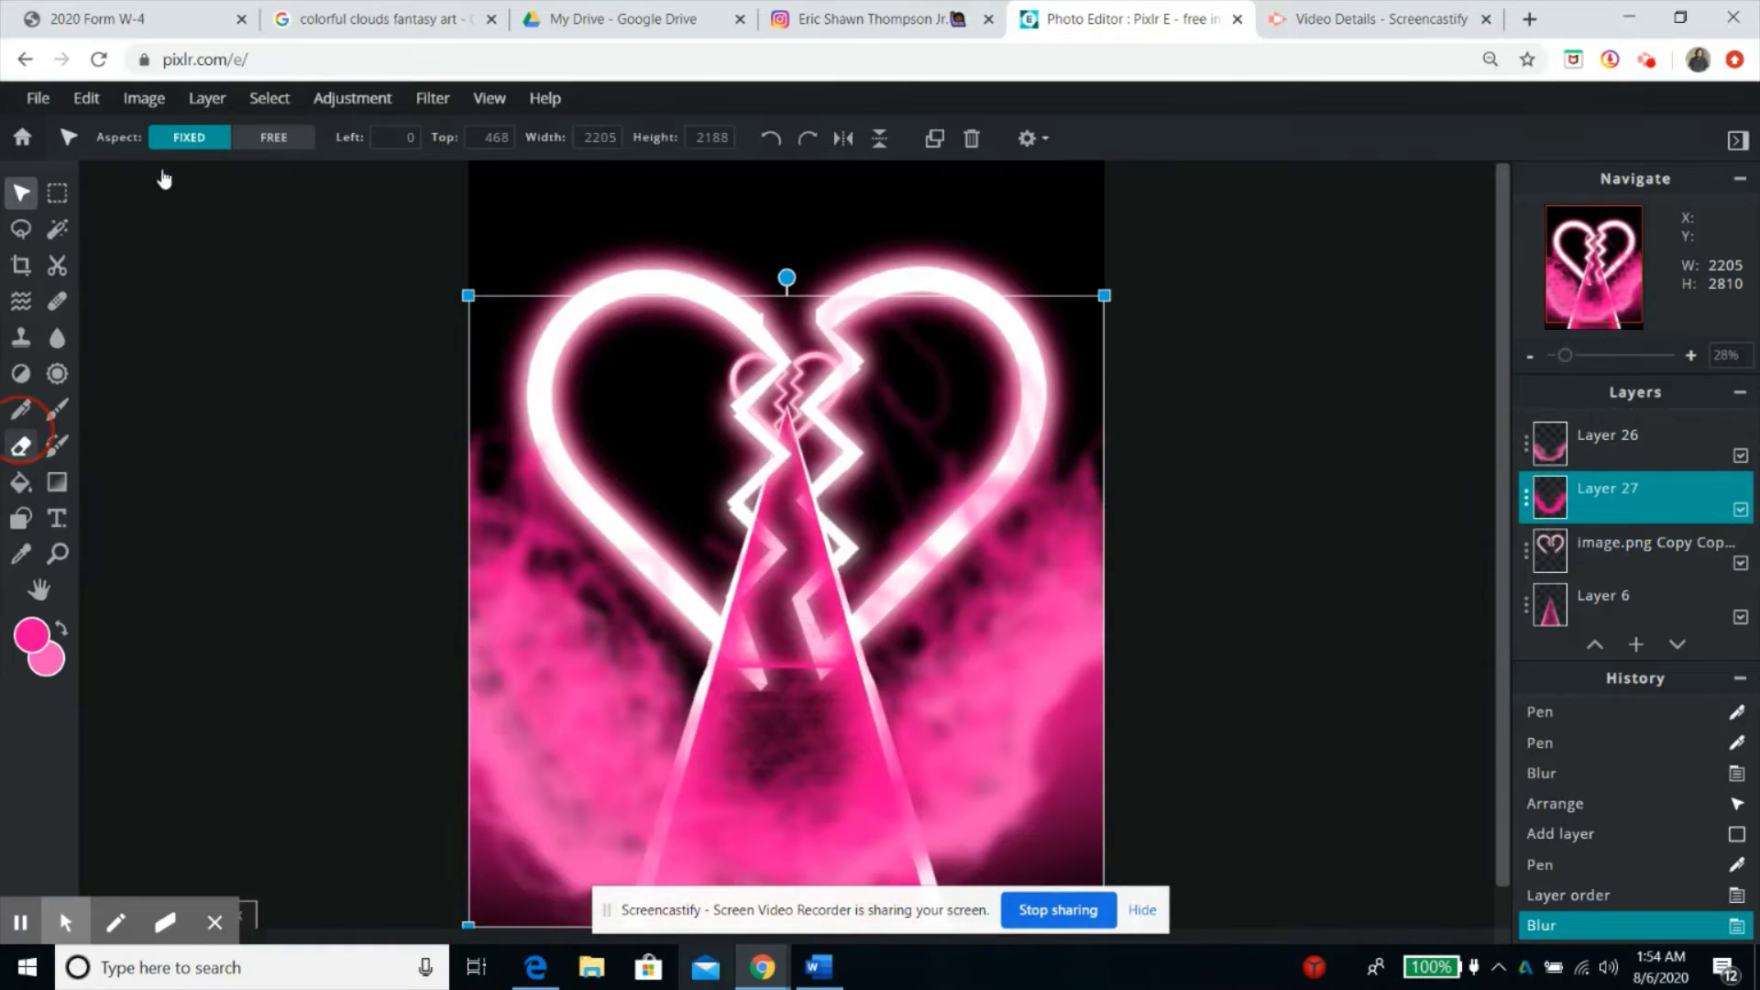
Erase the stray darker pink wisps on Layer 27 around and inside the heart with the Eraser at 100% opacity.
{"action": "left_click", "coordinate": [188, 138]}
{"action": "left_click", "coordinate": [353, 270]}
{"action": "left_click", "coordinate": [634, 128]}
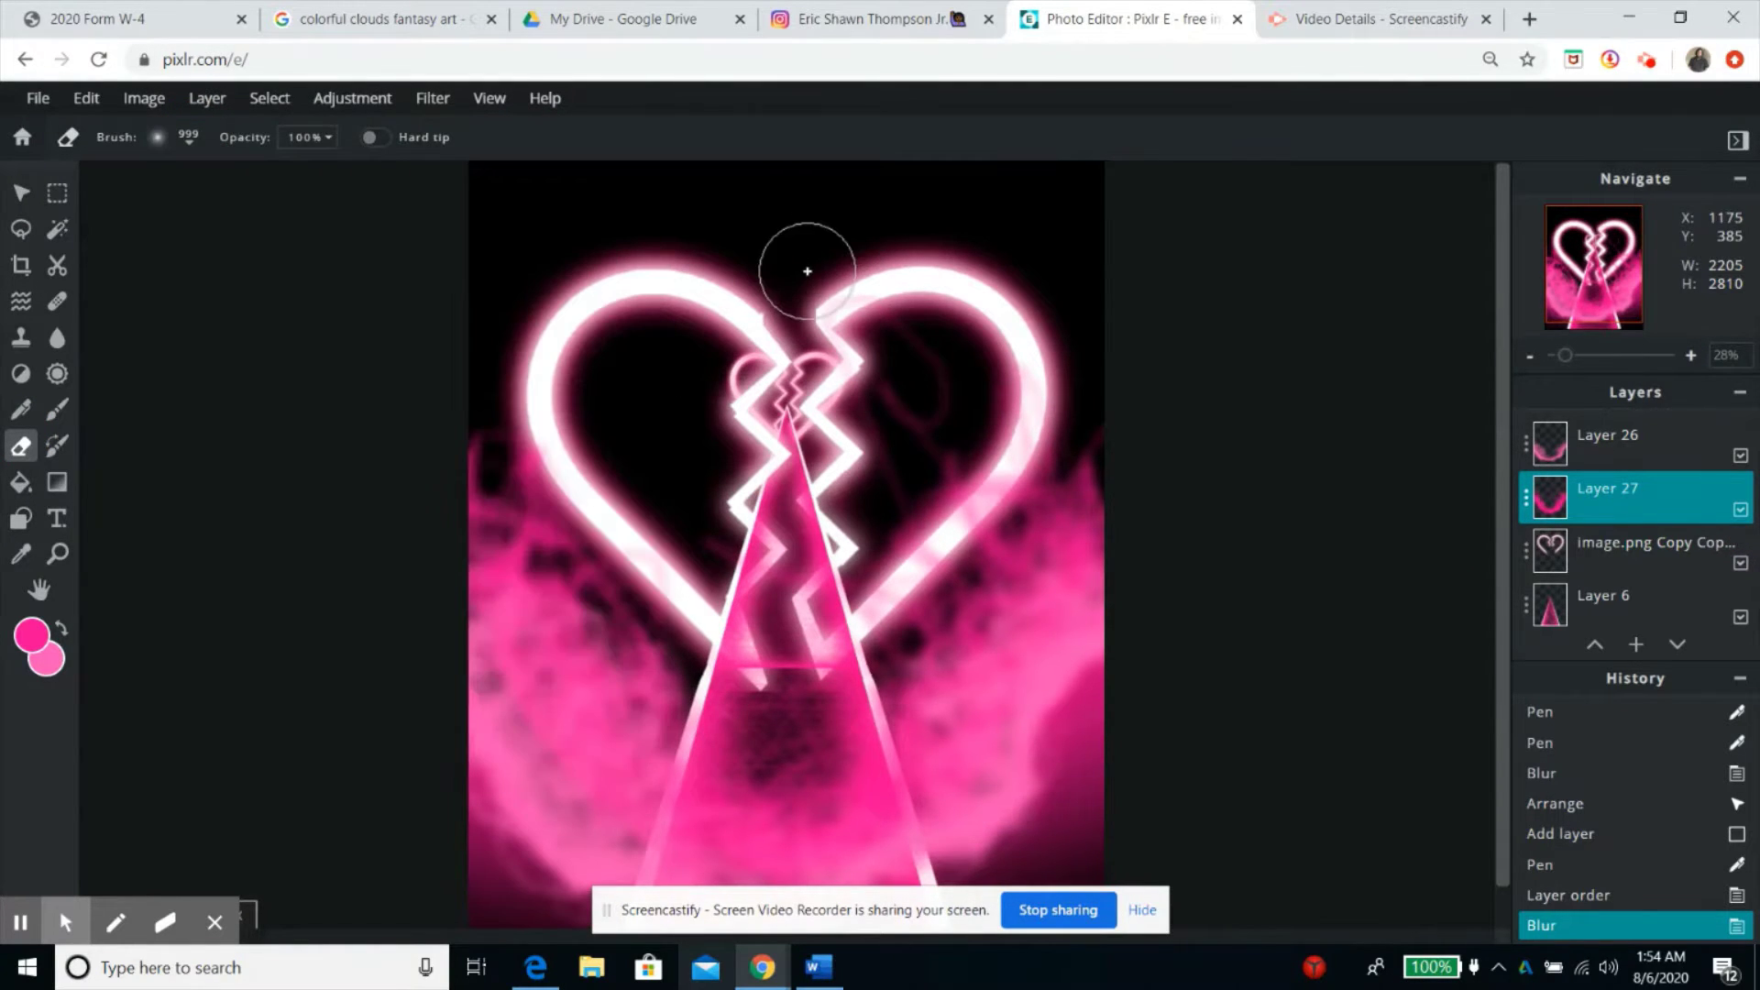
{"action": "left_click_drag", "start_coordinate": [807, 272], "coordinate": [859, 326]}
{"action": "left_click_drag", "start_coordinate": [787, 574], "coordinate": [757, 507]}
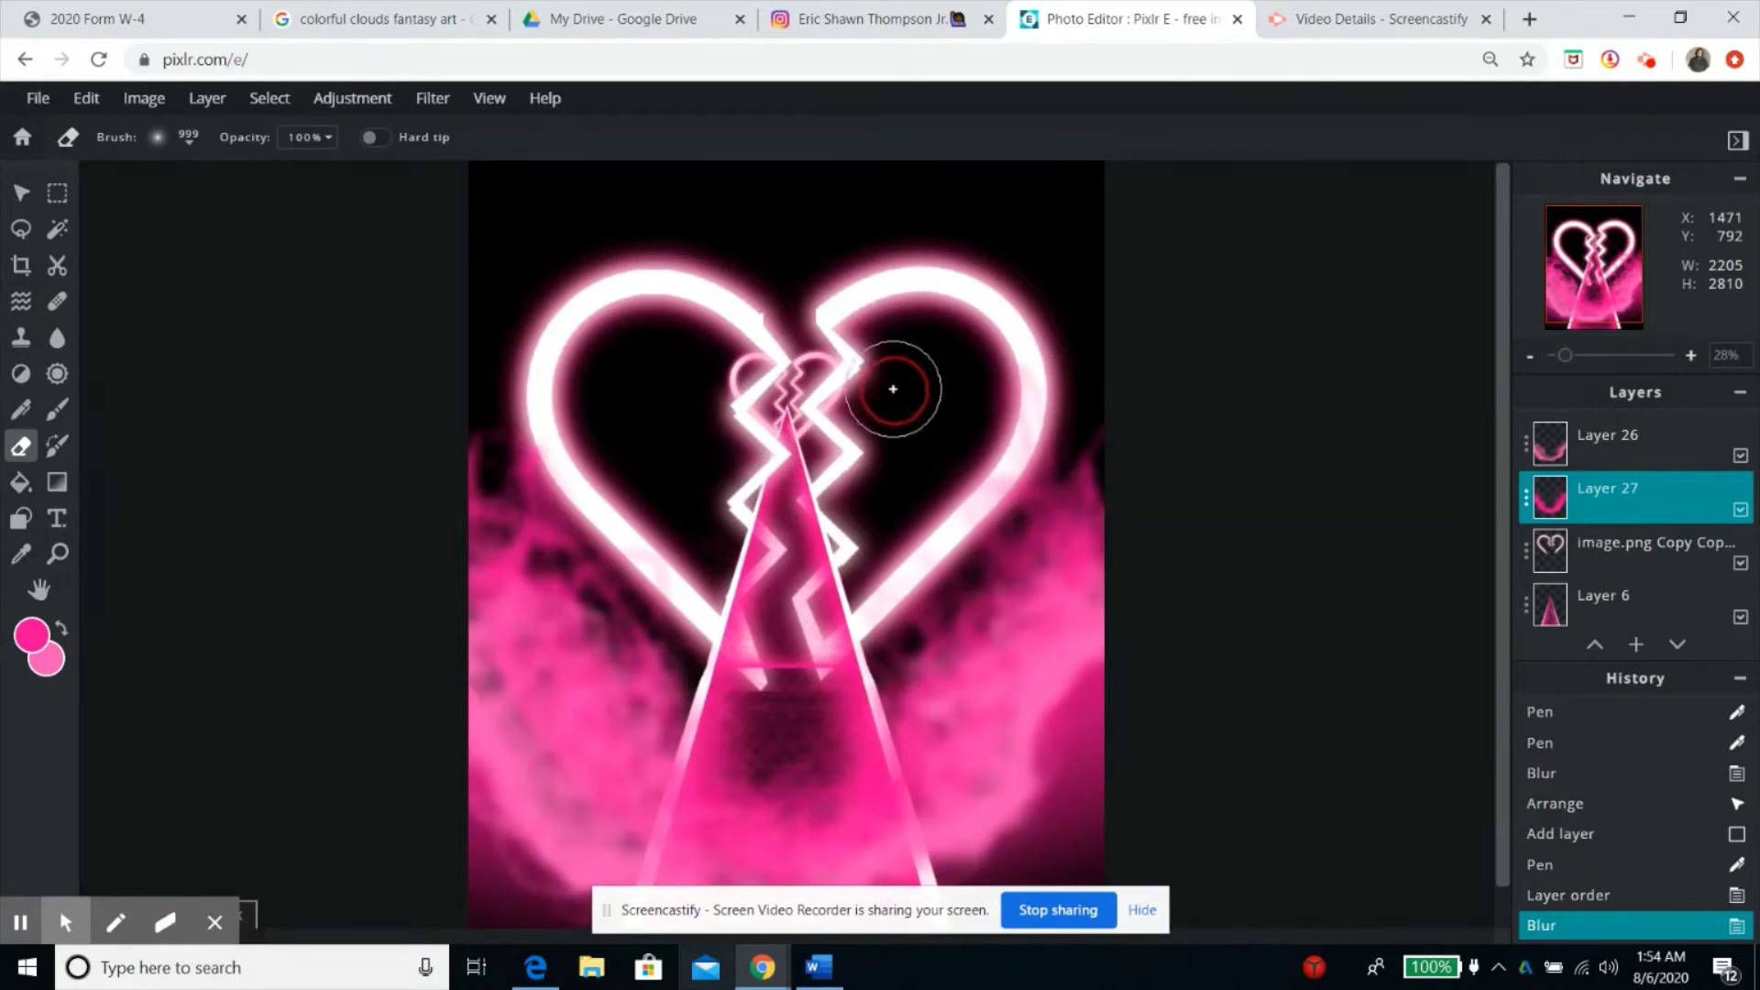
{"action": "mouse_move", "coordinate": [893, 389]}
{"action": "left_mouse_down"}
{"action": "mouse_move", "coordinate": [982, 480]}
{"action": "mouse_move", "coordinate": [772, 540]}
{"action": "mouse_move", "coordinate": [476, 360]}
{"action": "mouse_move", "coordinate": [674, 341]}
{"action": "left_mouse_up"}
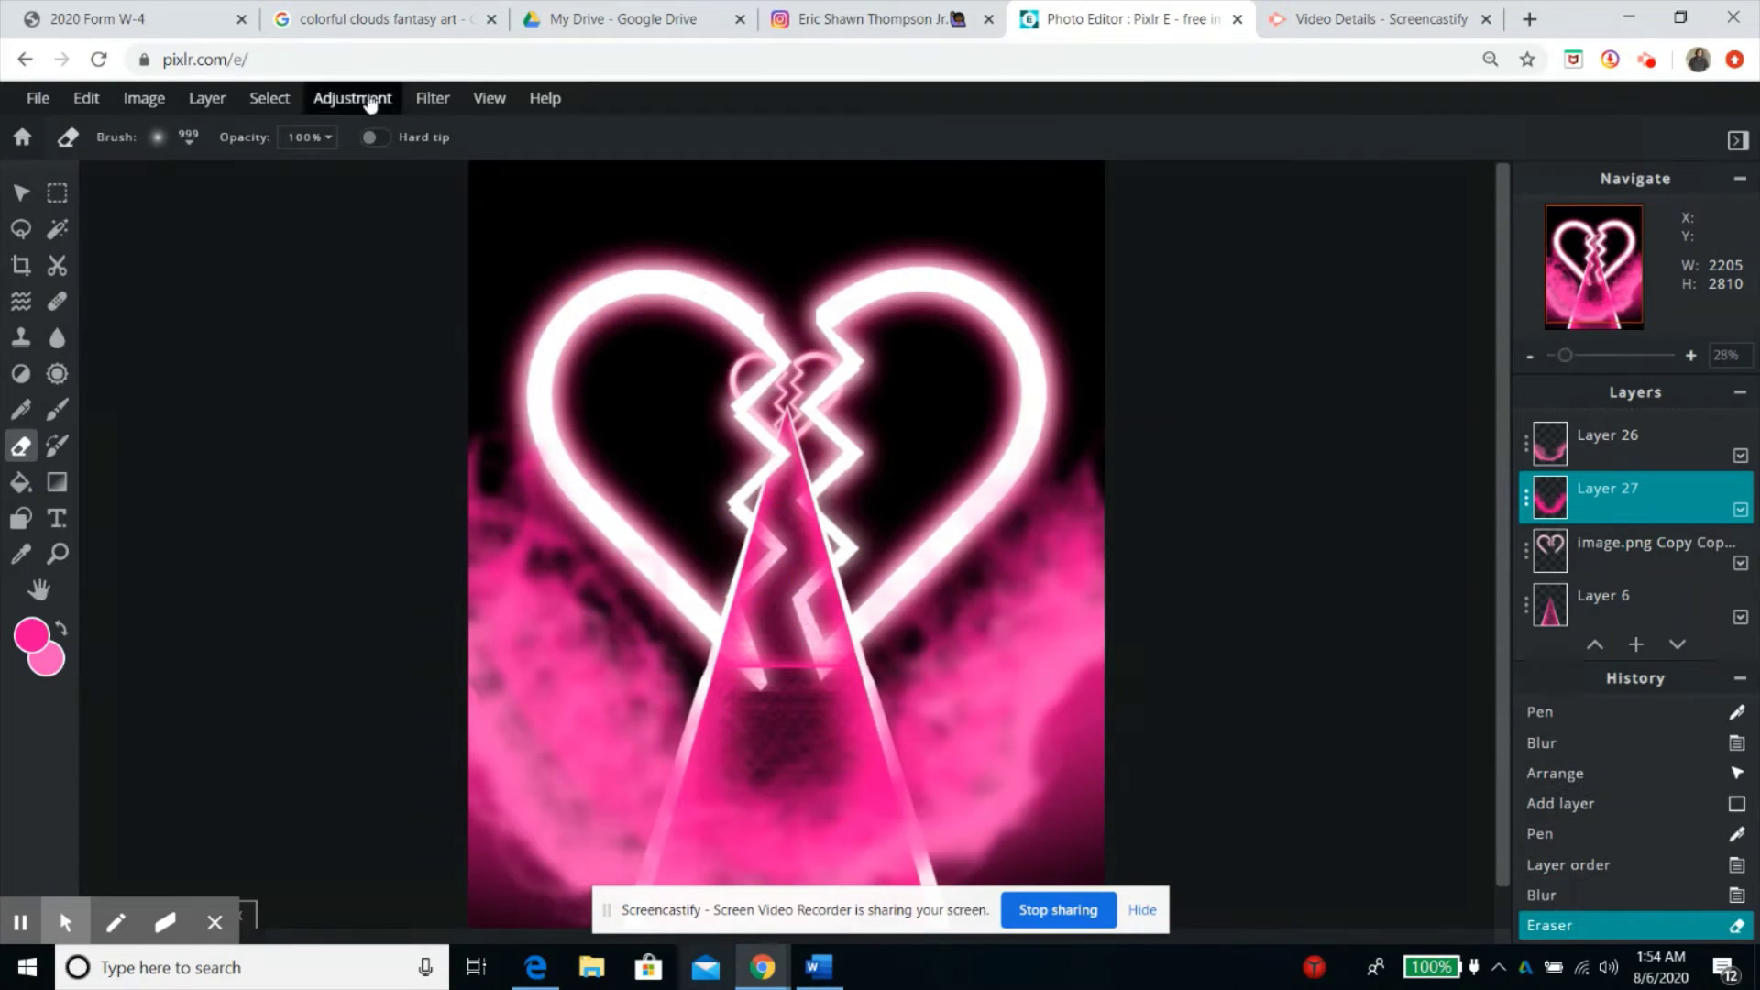
Lower the Eraser opacity to 46% and soften the upper edges of Layer 27's clouds beside the heart.
{"action": "left_click", "coordinate": [307, 137]}
{"action": "left_click_drag", "start_coordinate": [343, 169], "coordinate": [255, 169]}
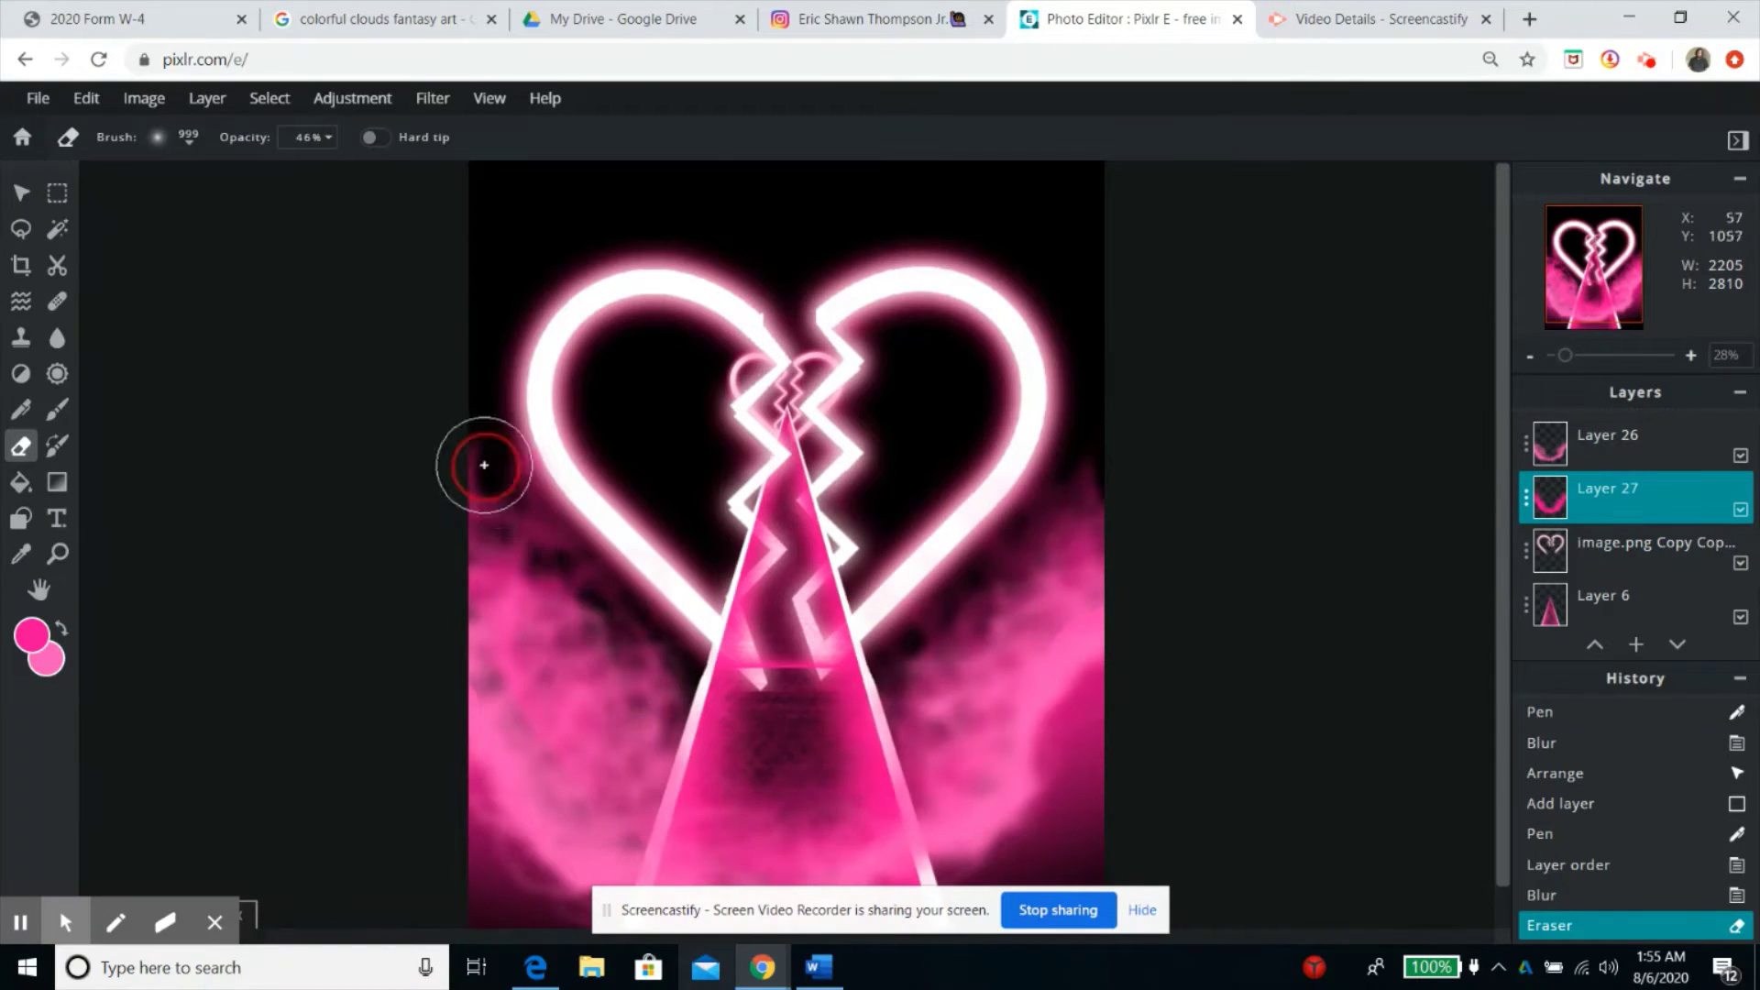
{"action": "left_click", "coordinate": [582, 392]}
Merge Layer 26 with Layer 27 and place the merged cloud layer directly above the black background layer.
{"action": "left_click", "coordinate": [1609, 435]}
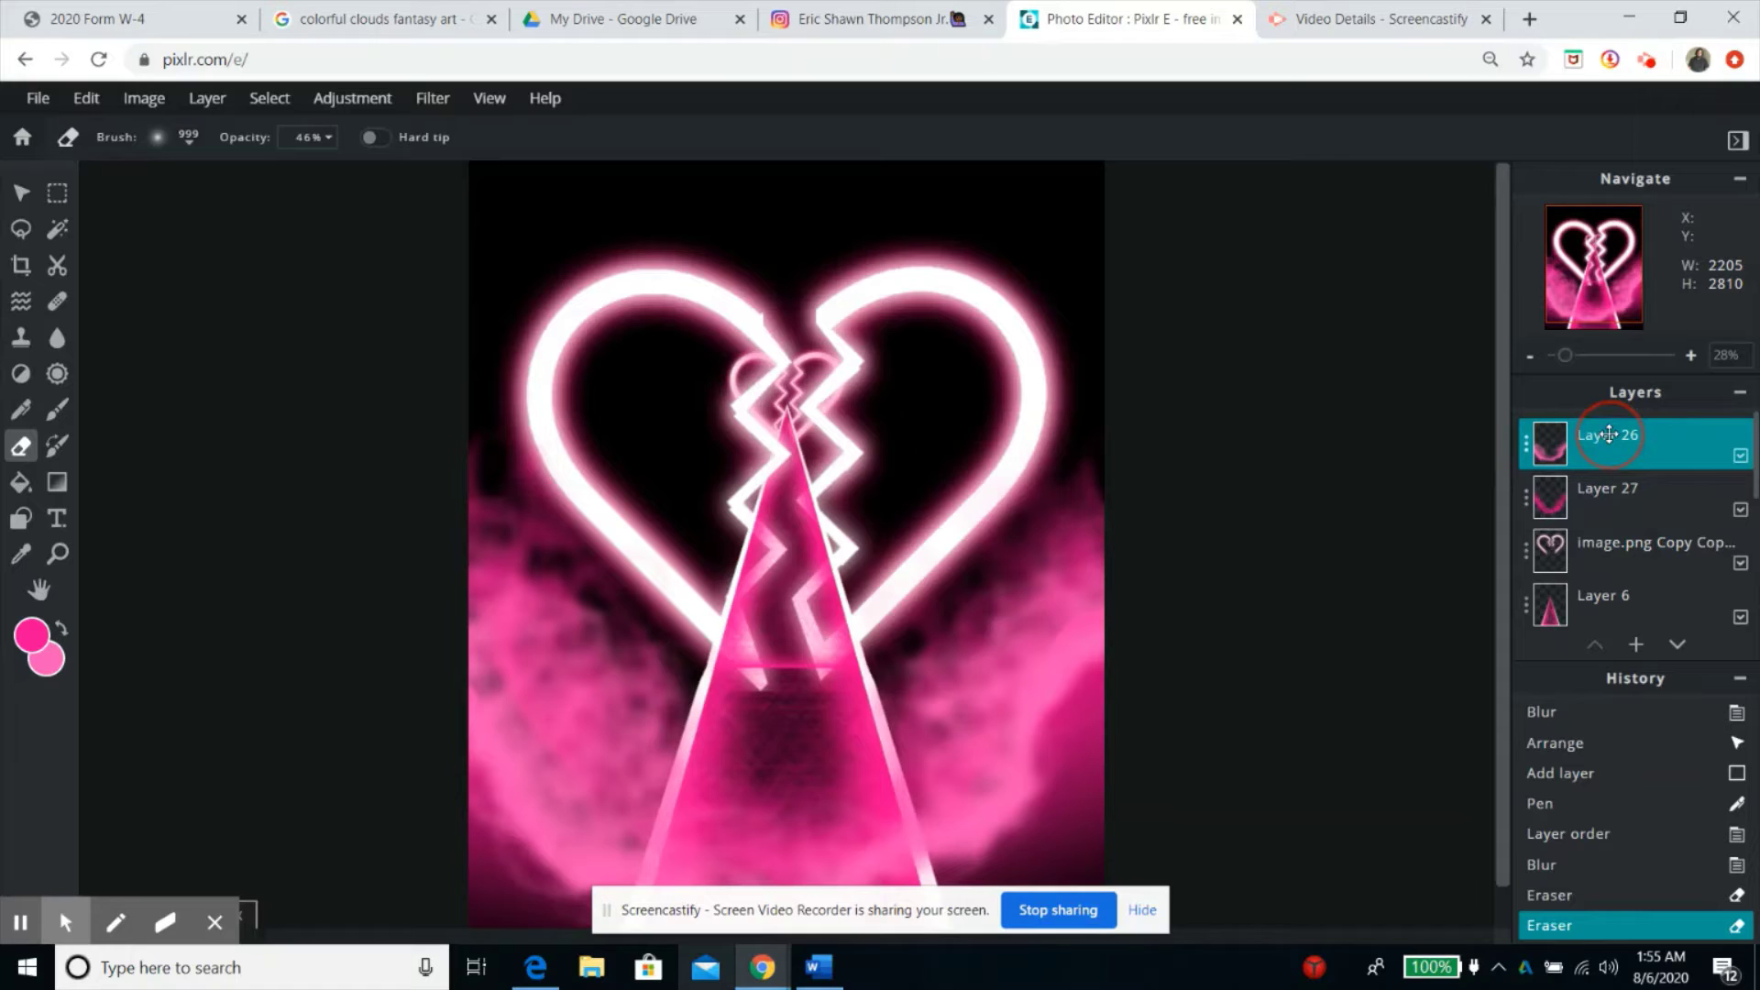
{"action": "left_click", "coordinate": [1527, 449]}
{"action": "left_click", "coordinate": [1382, 713]}
{"action": "left_click_drag", "start_coordinate": [1614, 438], "coordinate": [1683, 524]}
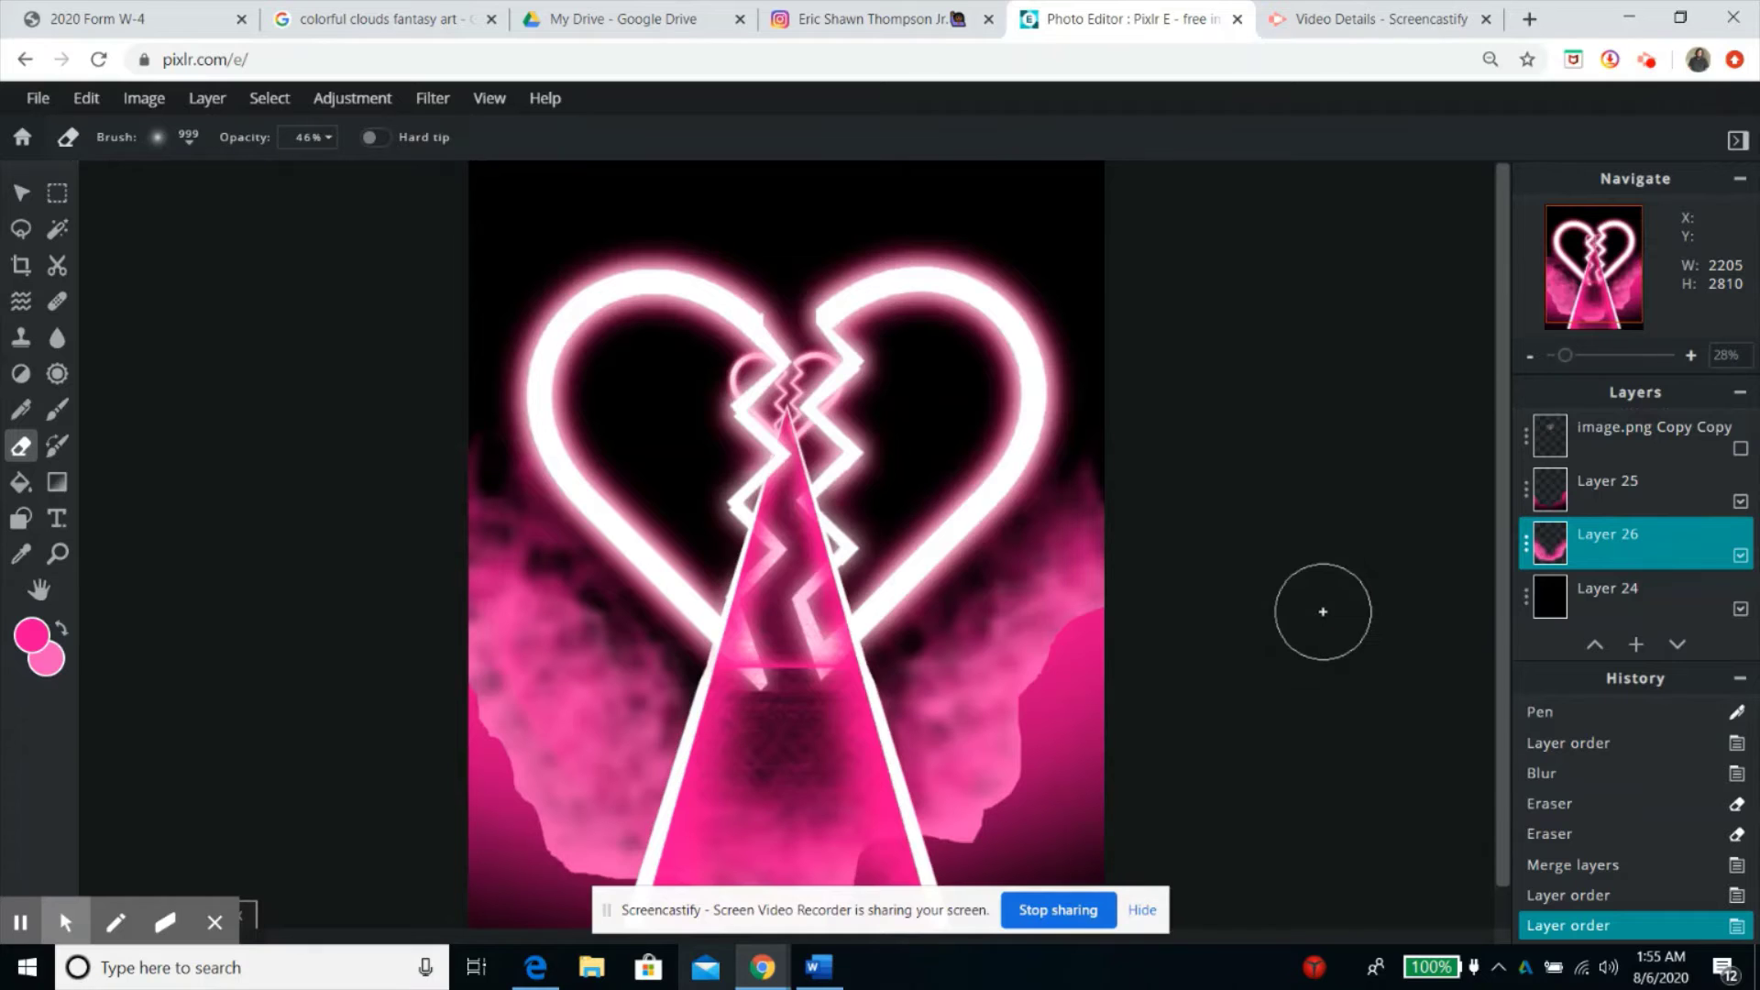
Add an empty layer and scribble light pink Sketchy pen strokes along the lower cloud edges on both sides and across the path.
{"action": "left_click", "coordinate": [1637, 645]}
{"action": "left_click", "coordinate": [1140, 492]}
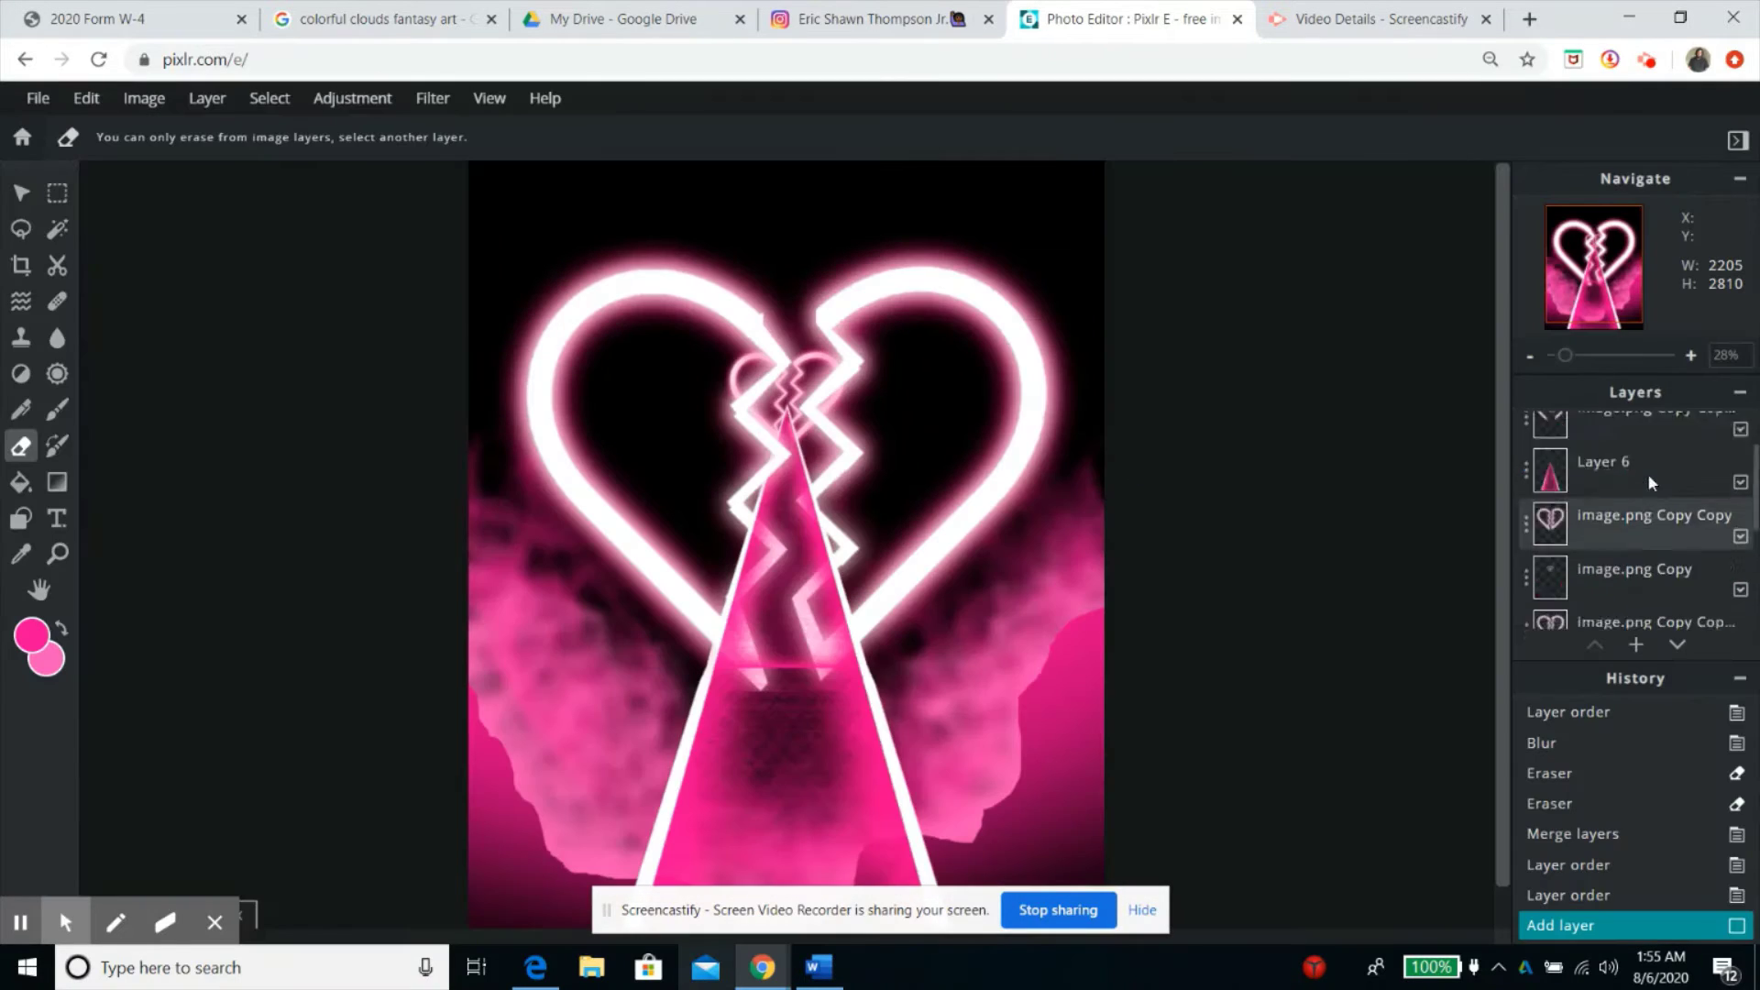
{"action": "left_click", "coordinate": [21, 420]}
{"action": "key", "text": "x"}
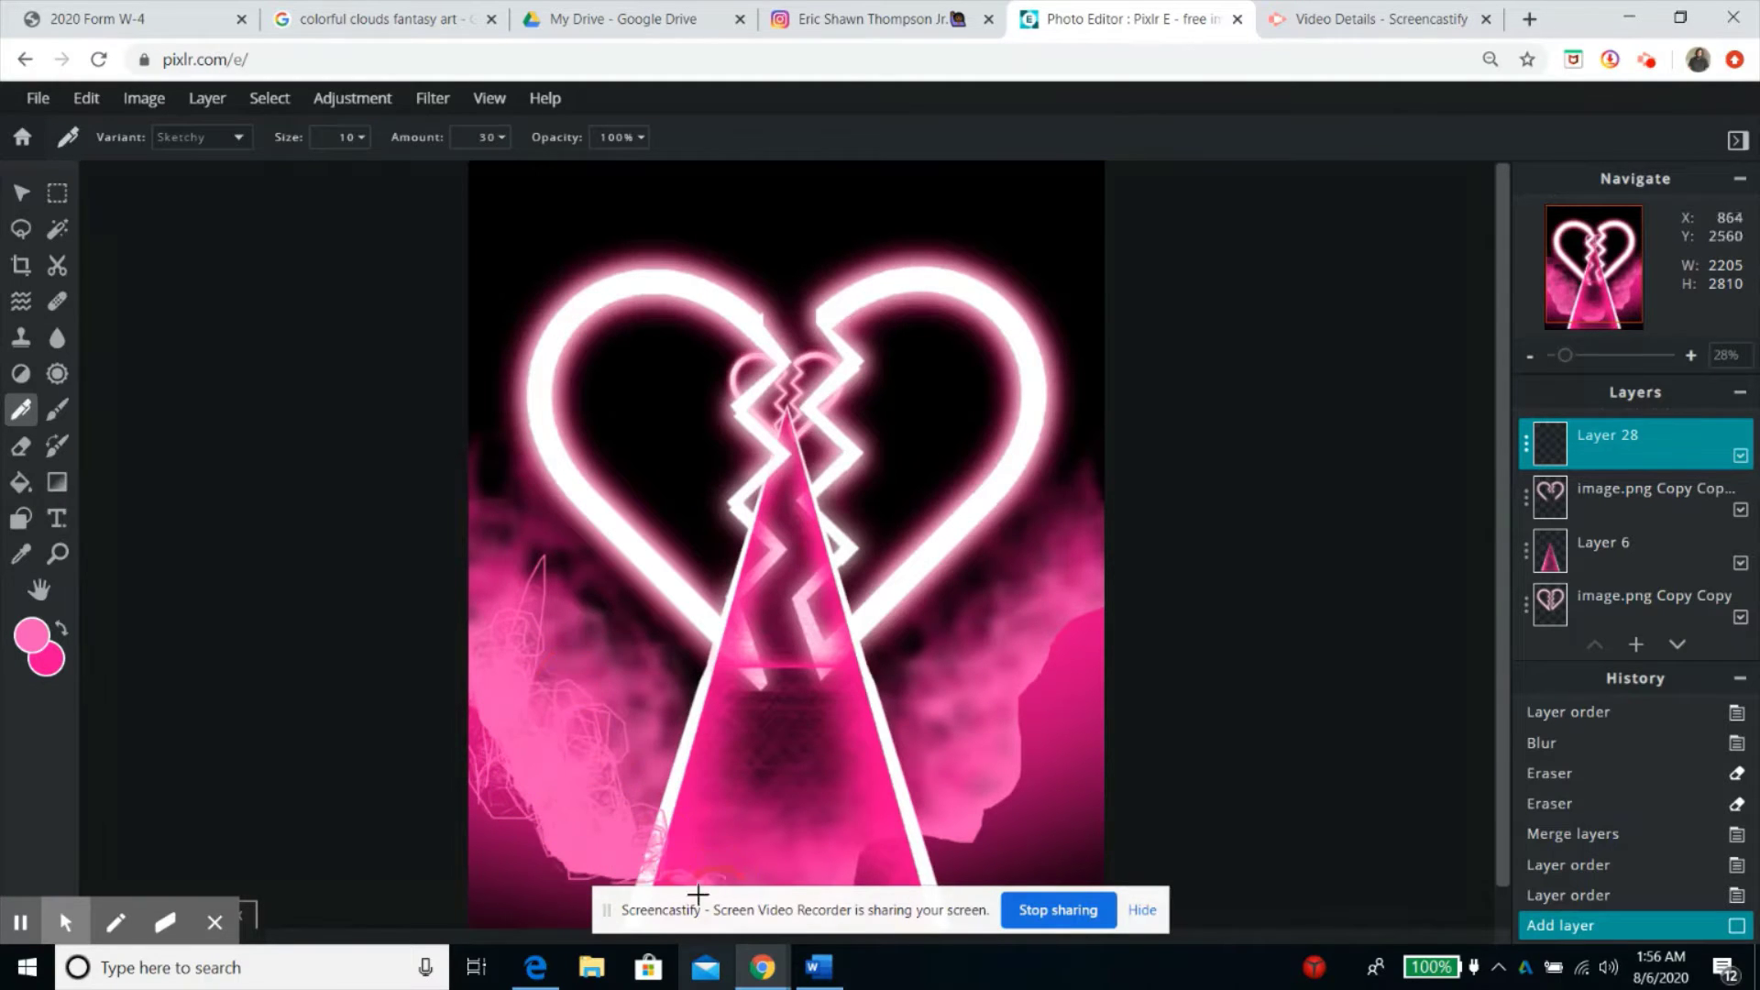
{"action": "left_click_drag", "start_coordinate": [806, 883], "coordinate": [948, 832]}
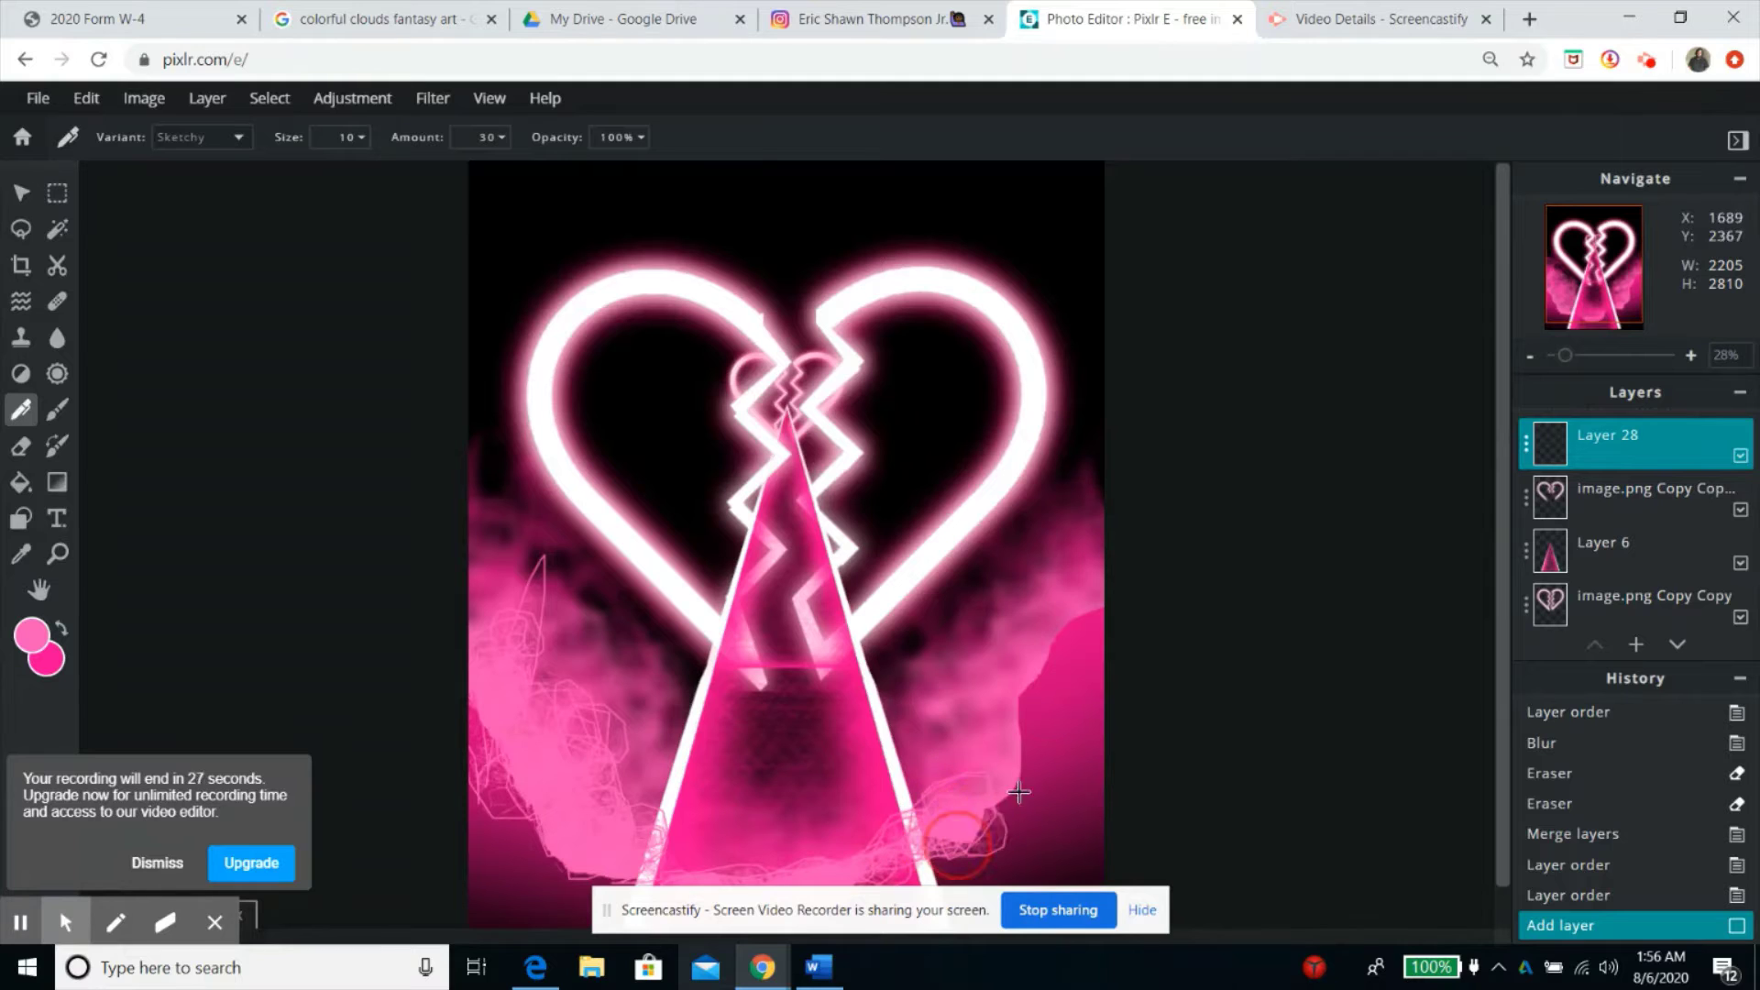
{"action": "mouse_move", "coordinate": [957, 747]}
{"action": "left_mouse_down"}
{"action": "mouse_move", "coordinate": [1010, 684]}
{"action": "mouse_move", "coordinate": [1051, 685]}
{"action": "left_mouse_up"}
{"action": "left_click_drag", "start_coordinate": [1082, 623], "coordinate": [1086, 619]}
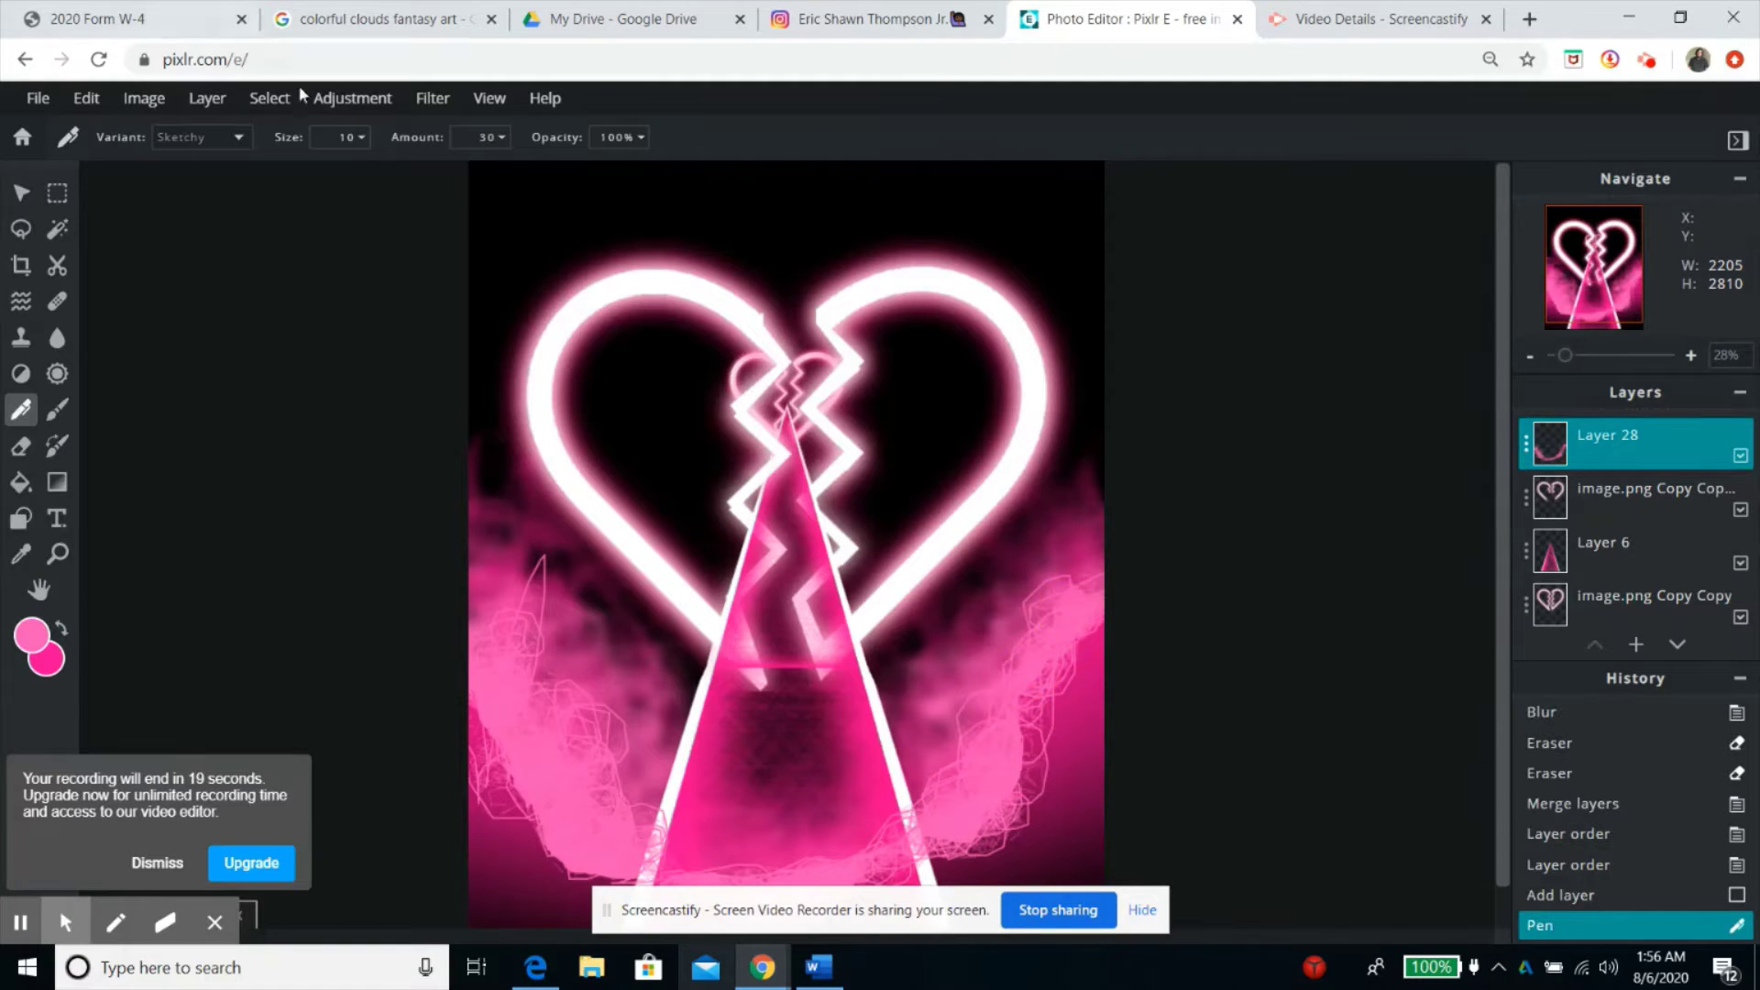
Apply the maximum Blur to the light pink strokes on Layer 28 and move the layer down to just above Layer 26.
{"action": "left_click", "coordinate": [433, 99]}
{"action": "left_click", "coordinate": [669, 209]}
{"action": "left_click_drag", "start_coordinate": [1128, 534], "coordinate": [1704, 534]}
{"action": "left_click", "coordinate": [1453, 593]}
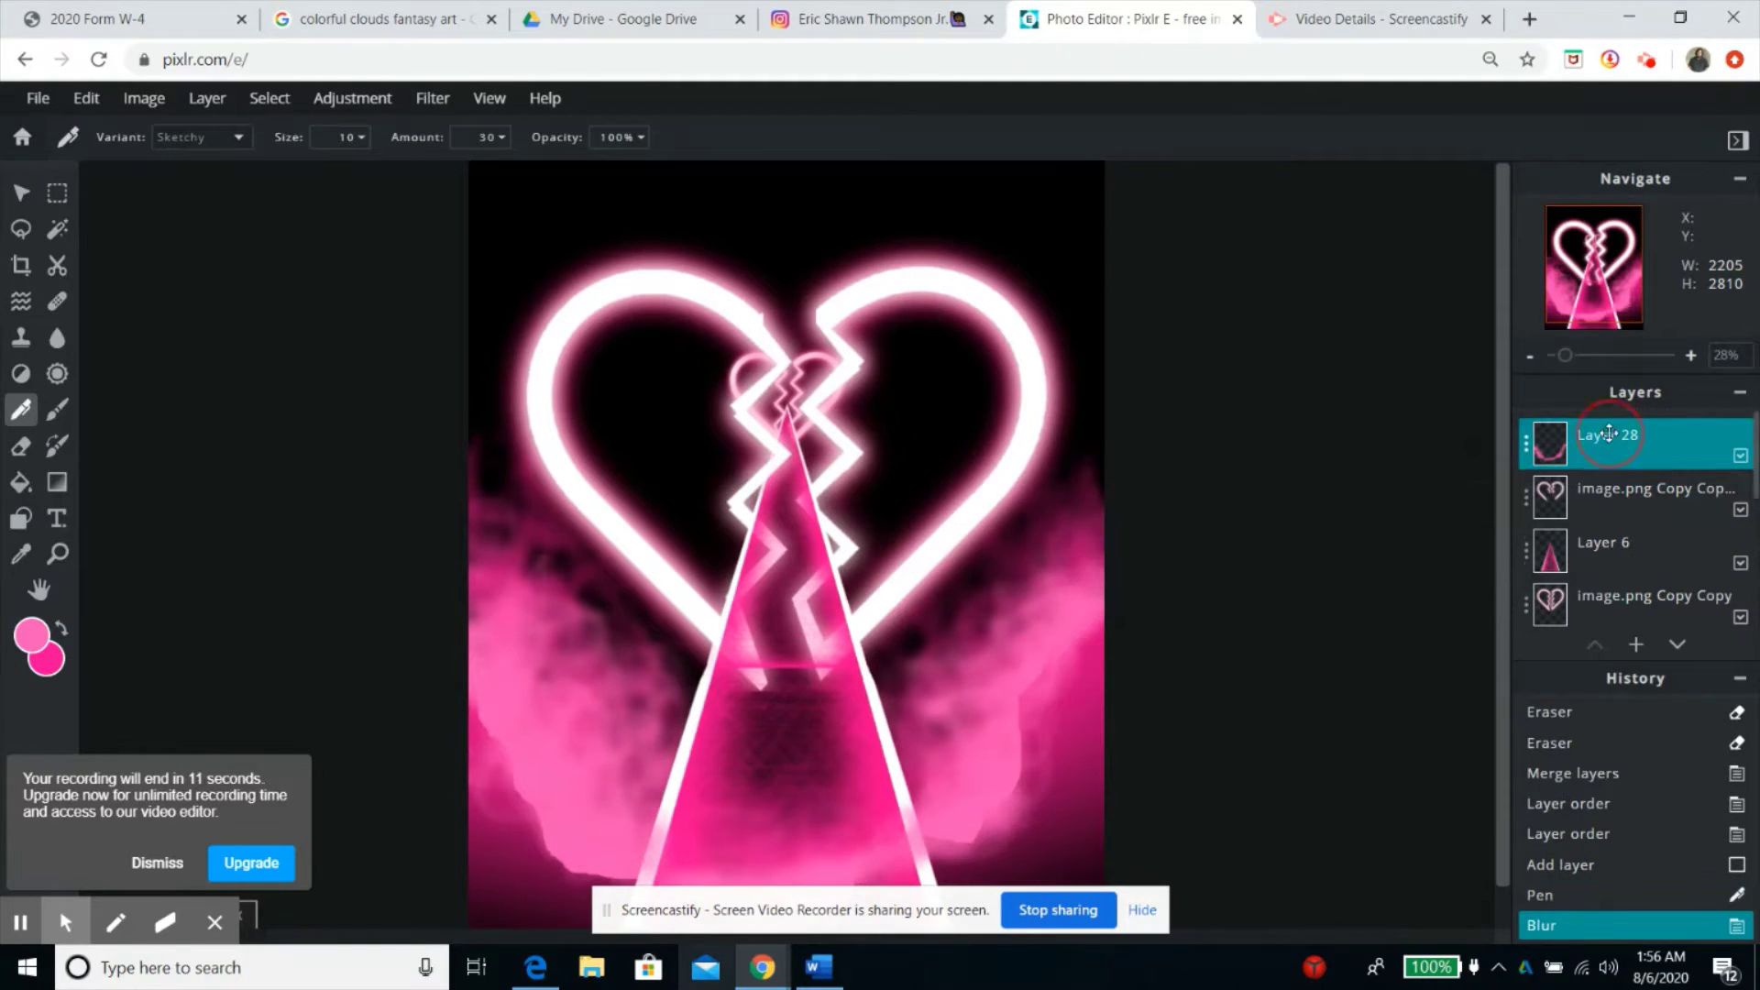
{"action": "left_click_drag", "start_coordinate": [1608, 431], "coordinate": [1674, 514]}
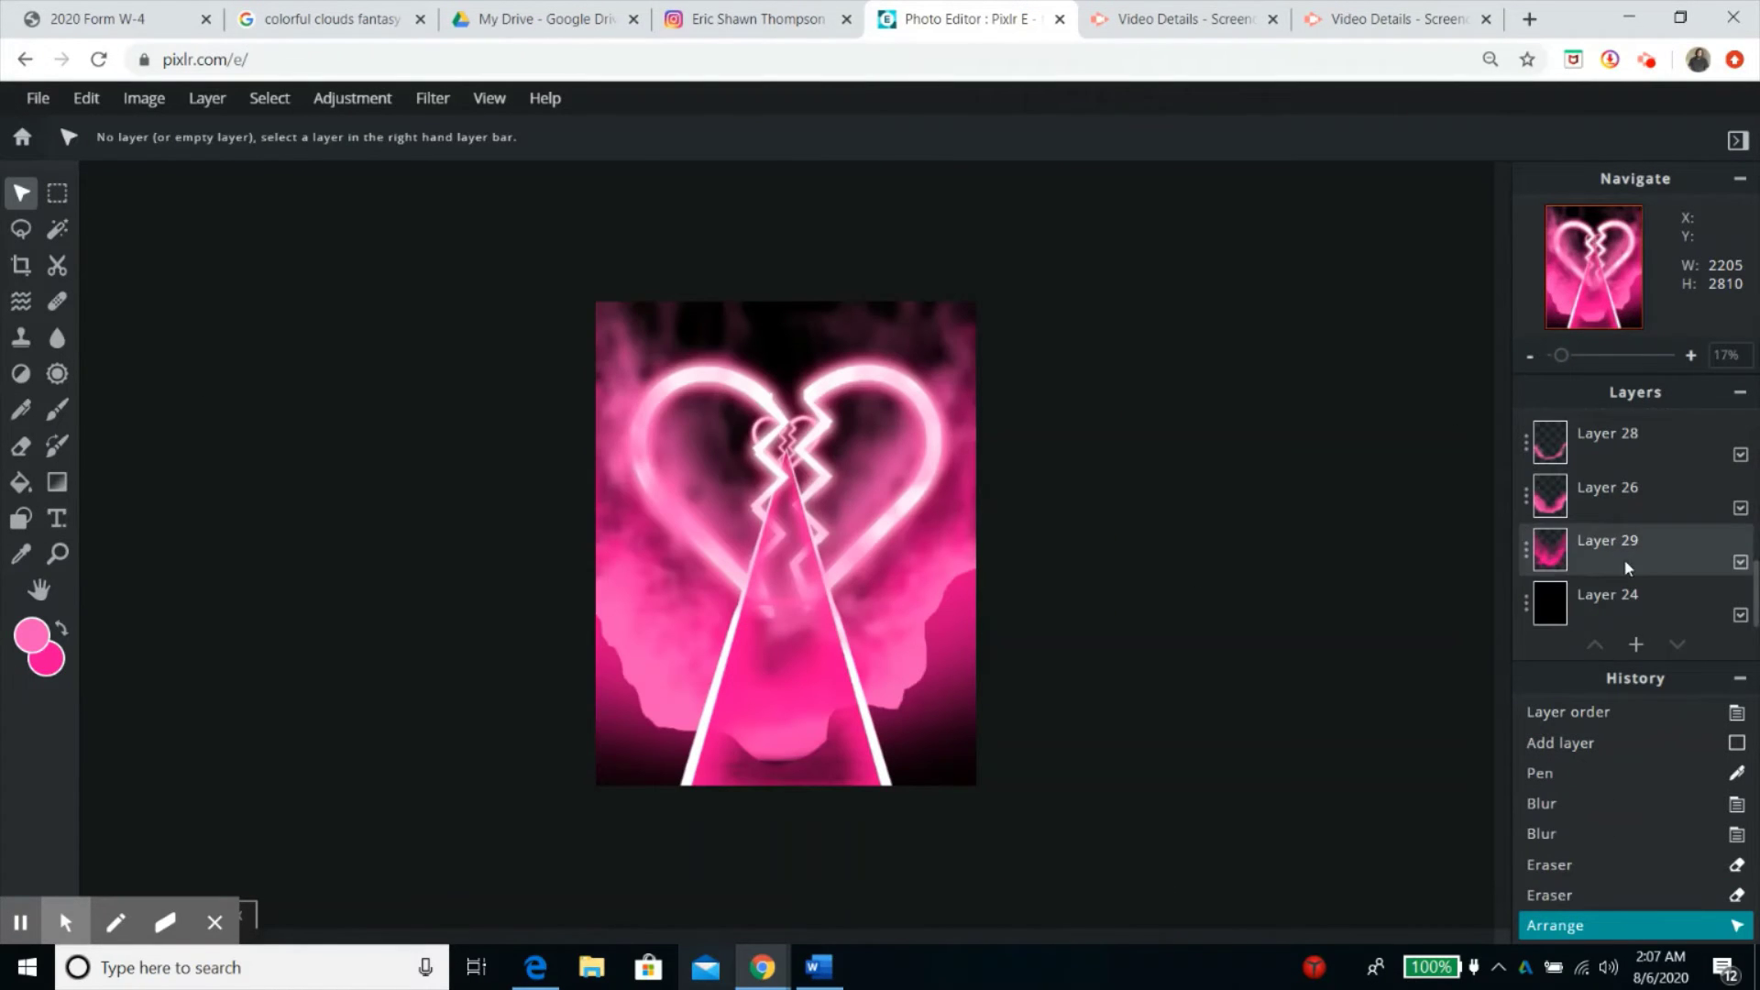
Move Layer 31 down the stack to directly above the black Layer 24.
{"action": "left_click", "coordinate": [1625, 597]}
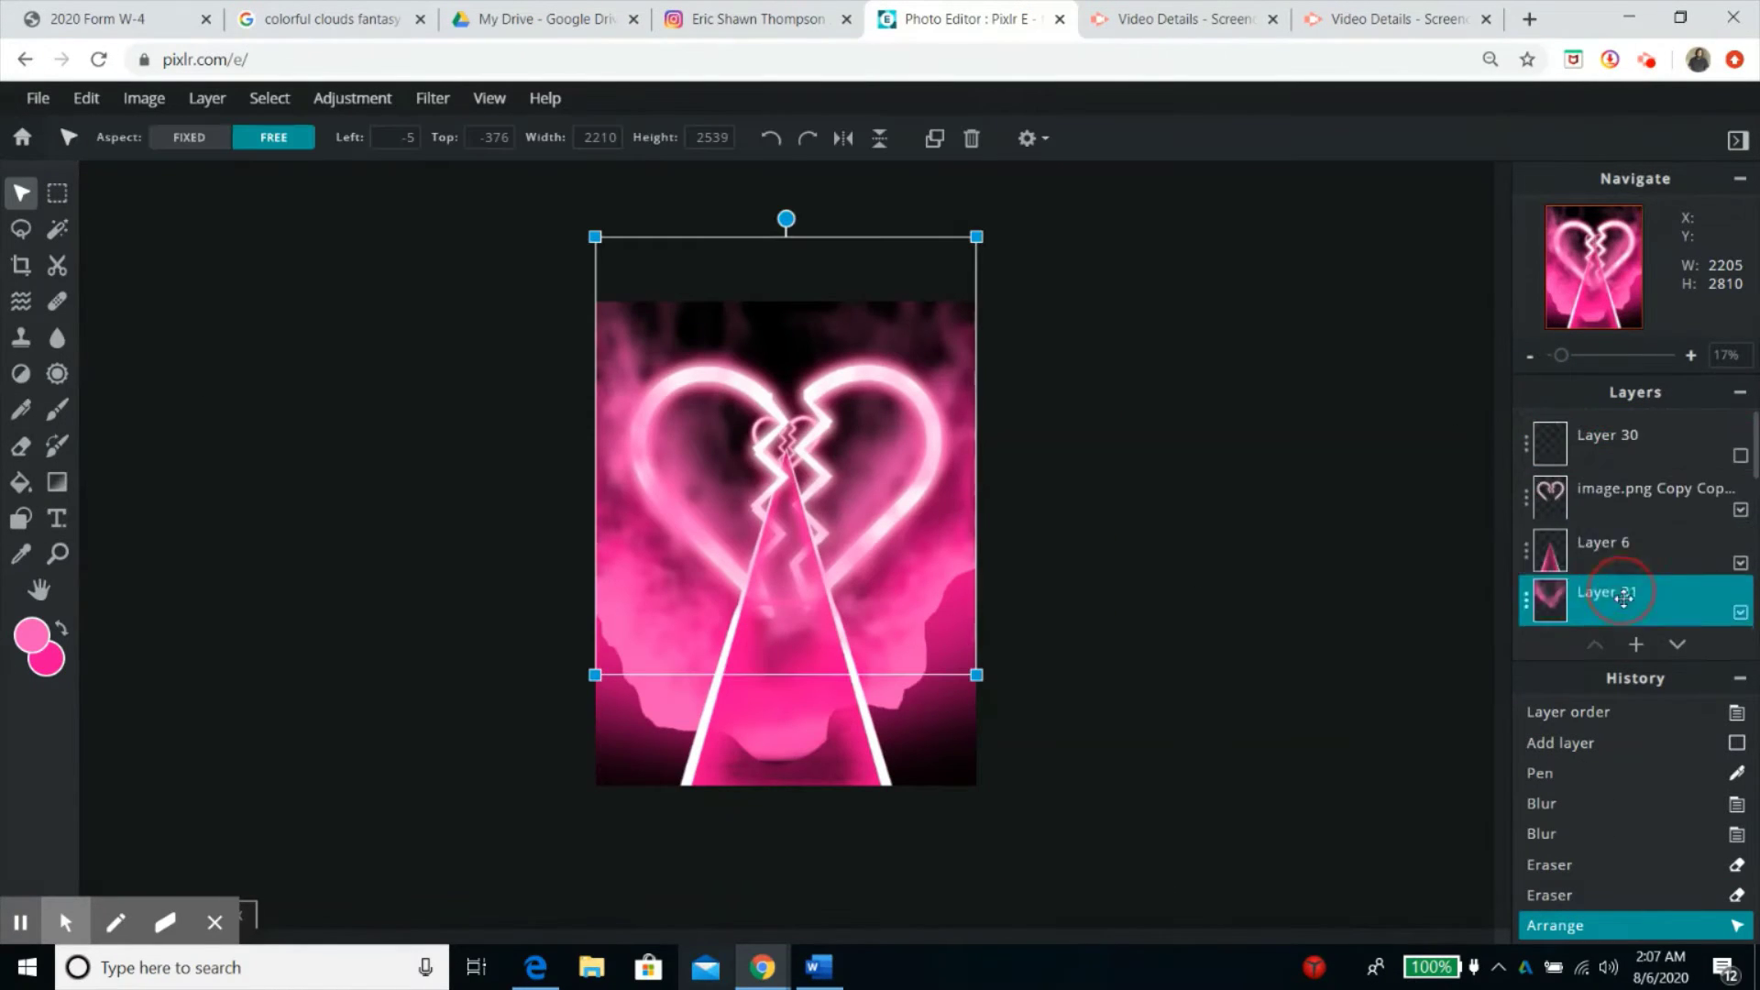
{"action": "left_click_drag", "start_coordinate": [1624, 597], "coordinate": [1640, 530]}
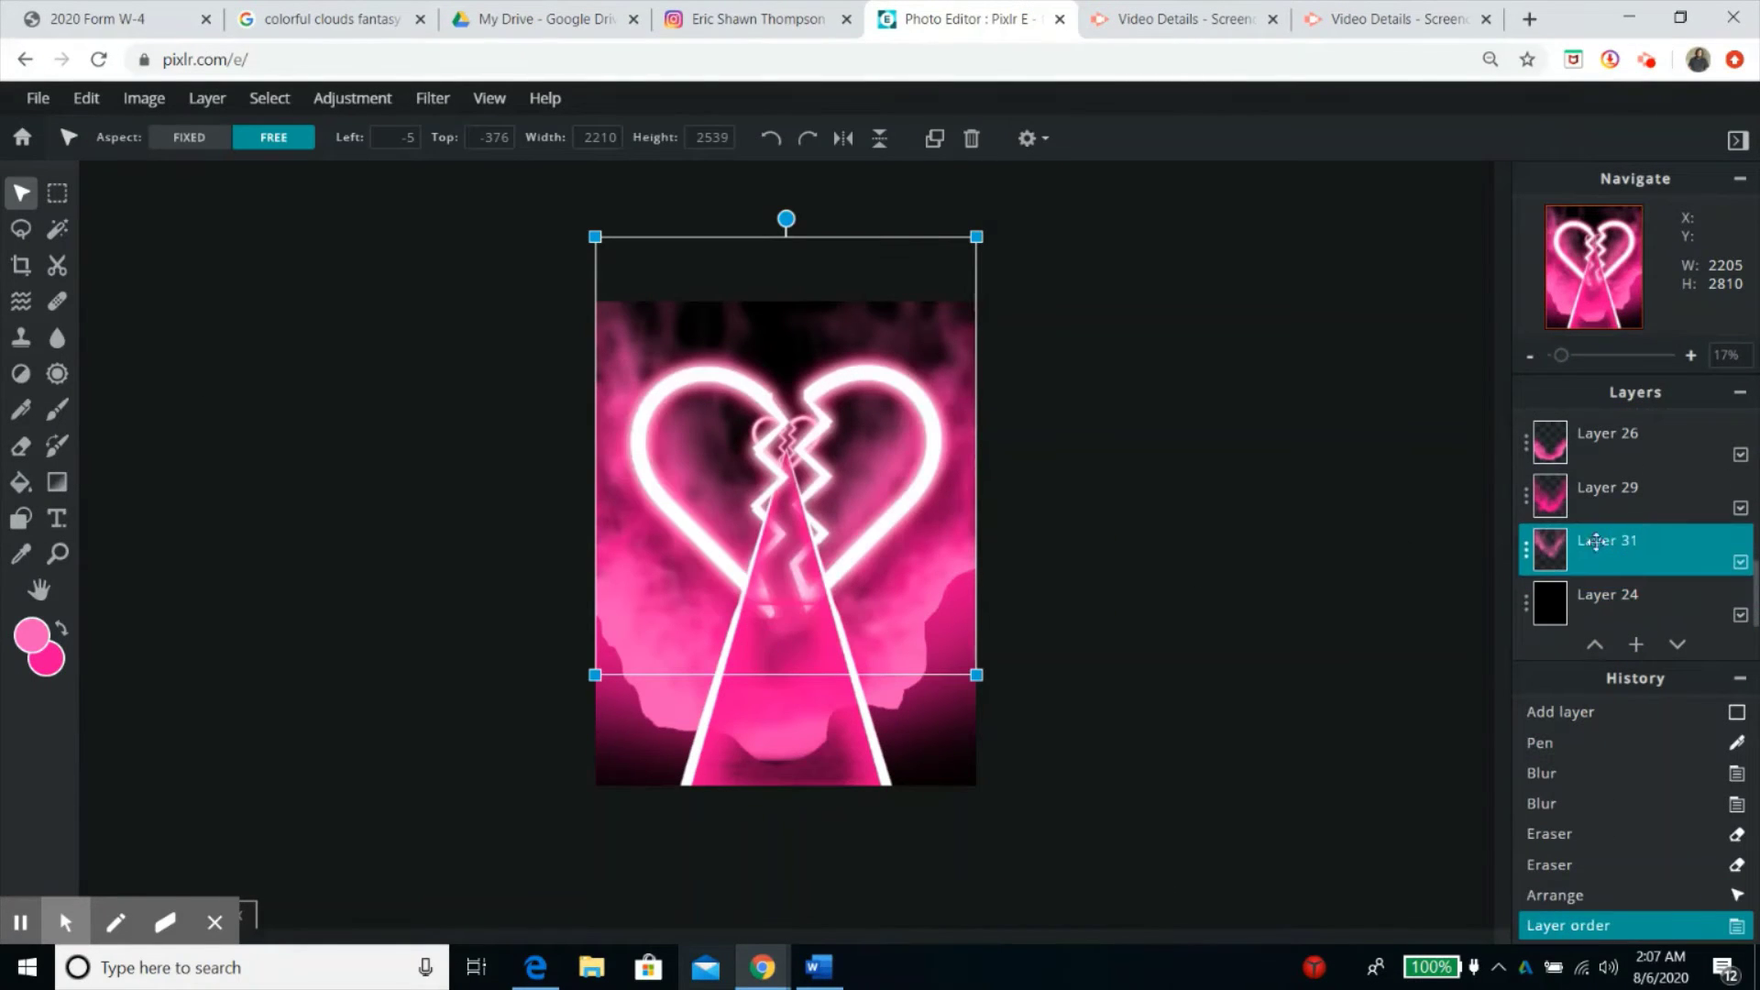
{"action": "left_click", "coordinate": [1277, 526]}
{"action": "left_click", "coordinate": [1636, 645]}
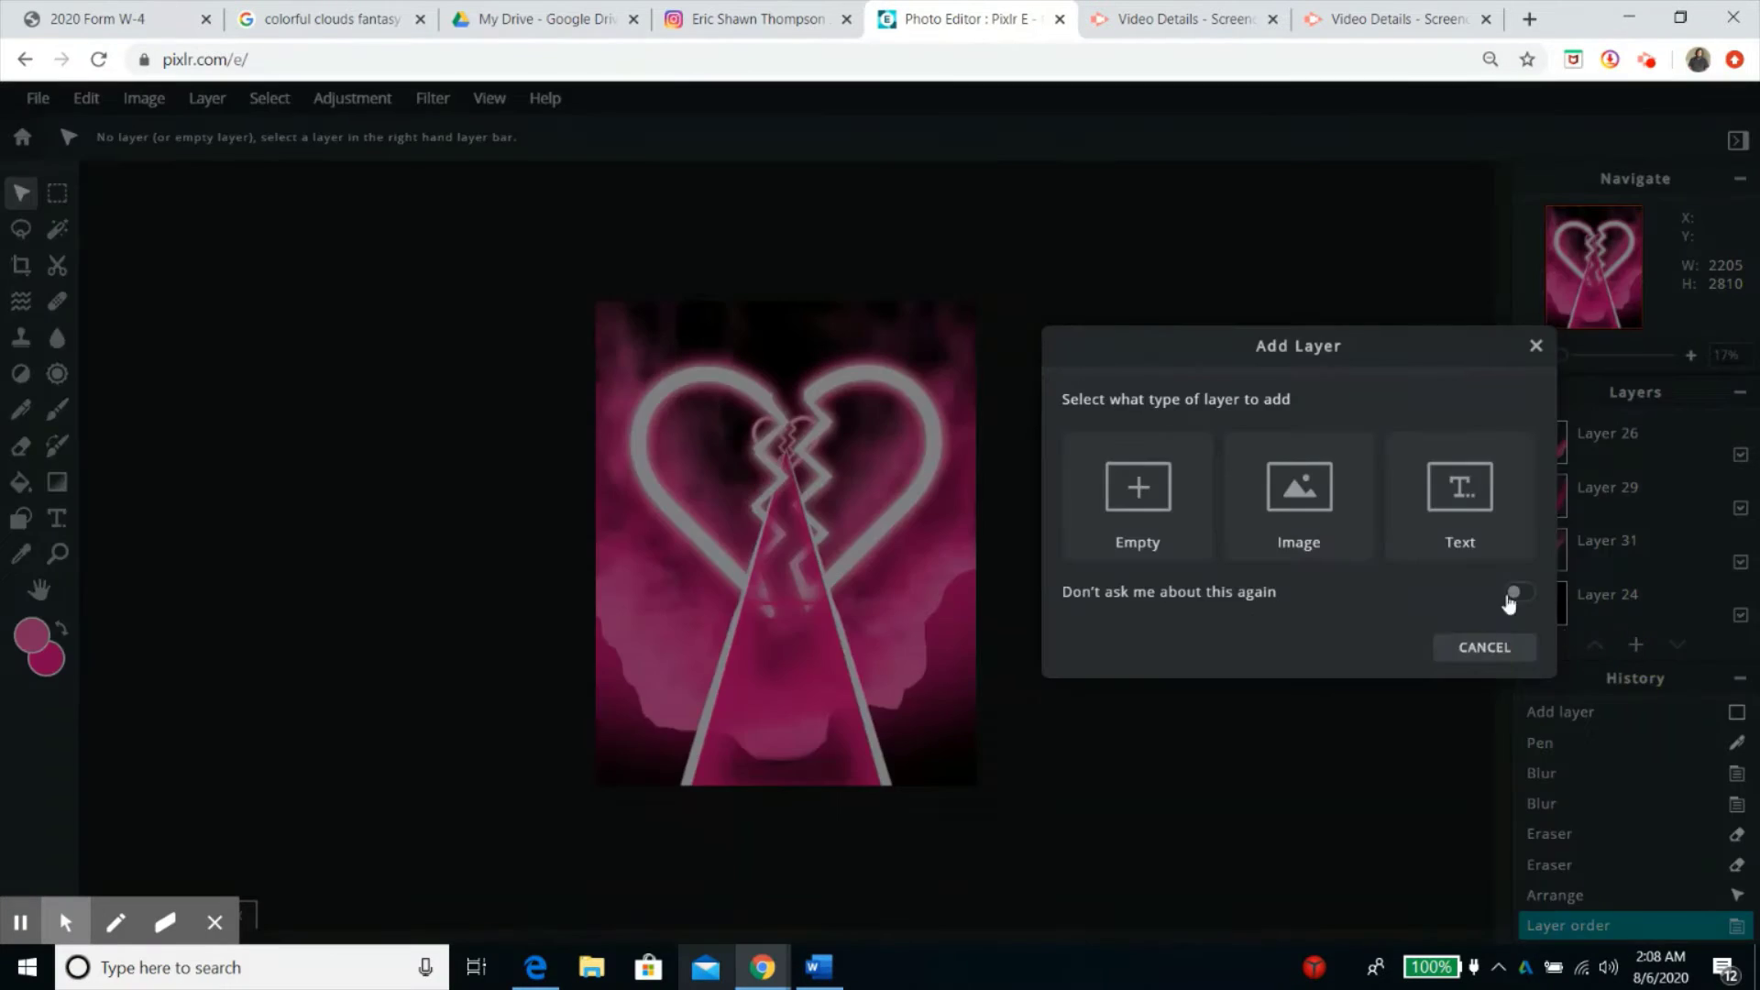
{"action": "left_click", "coordinate": [1485, 647]}
Make the darker pink the foreground color and ready the Sketchy Pen on Layer 30.
{"action": "left_click", "coordinate": [60, 629]}
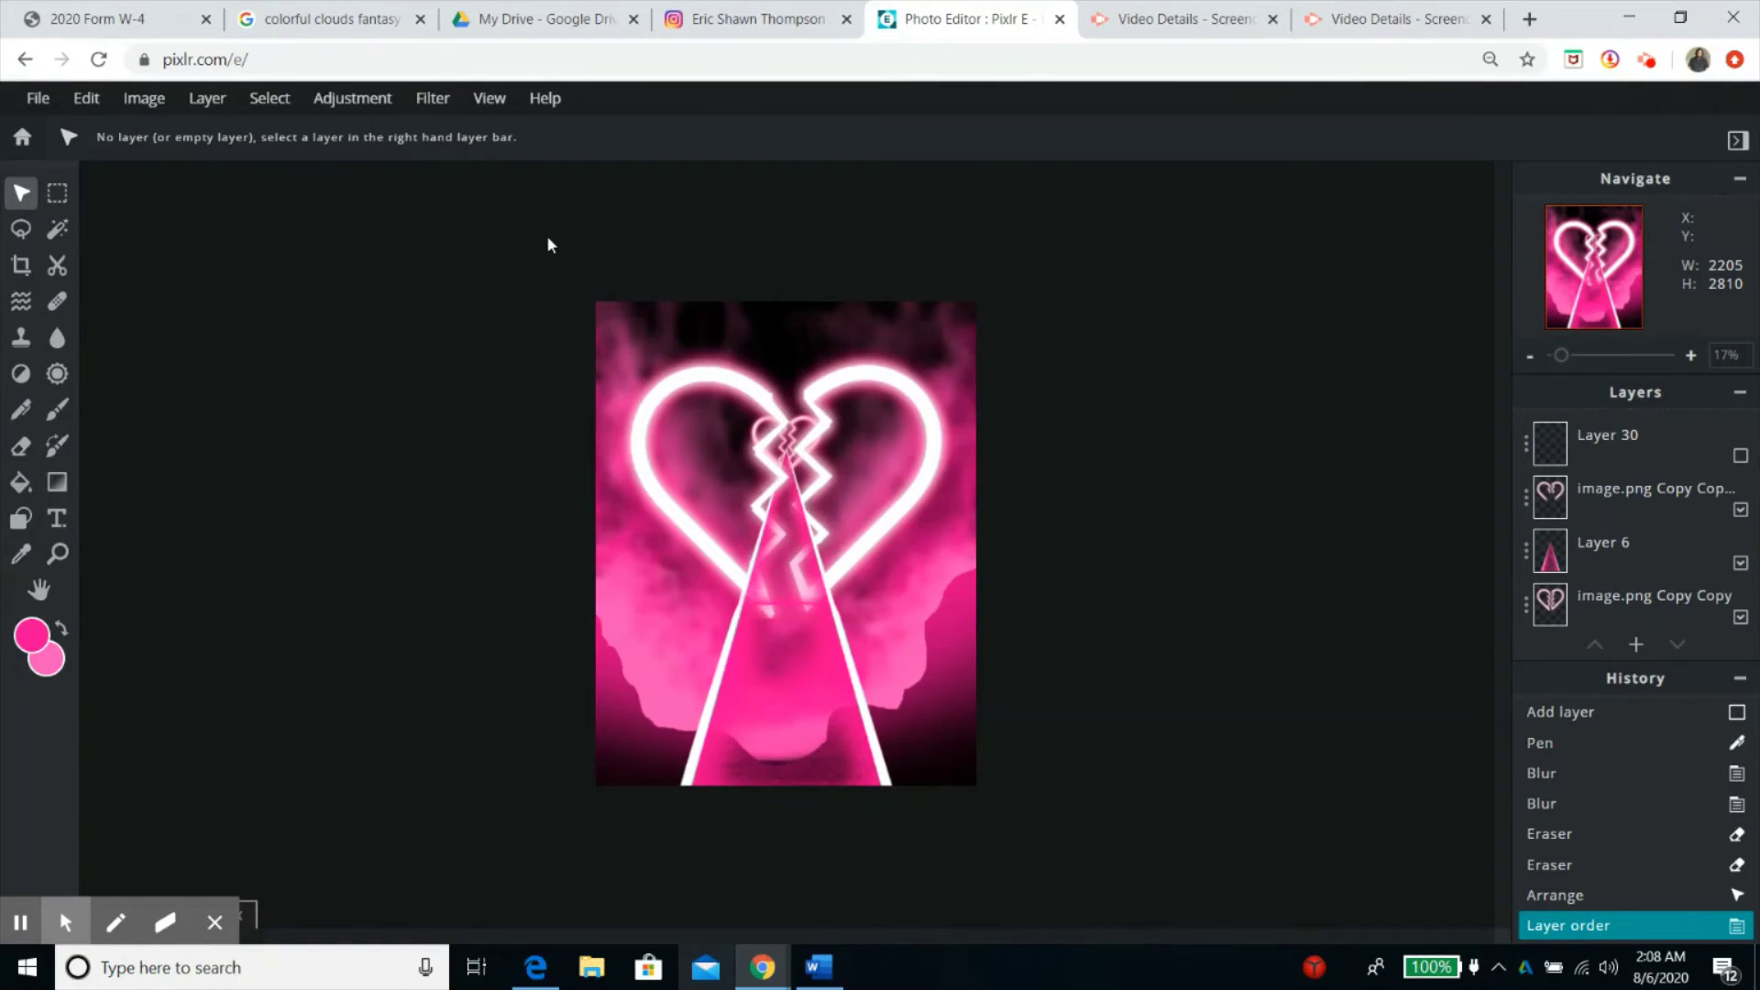
{"action": "left_click", "coordinate": [22, 410]}
{"action": "left_click", "coordinate": [1645, 446]}
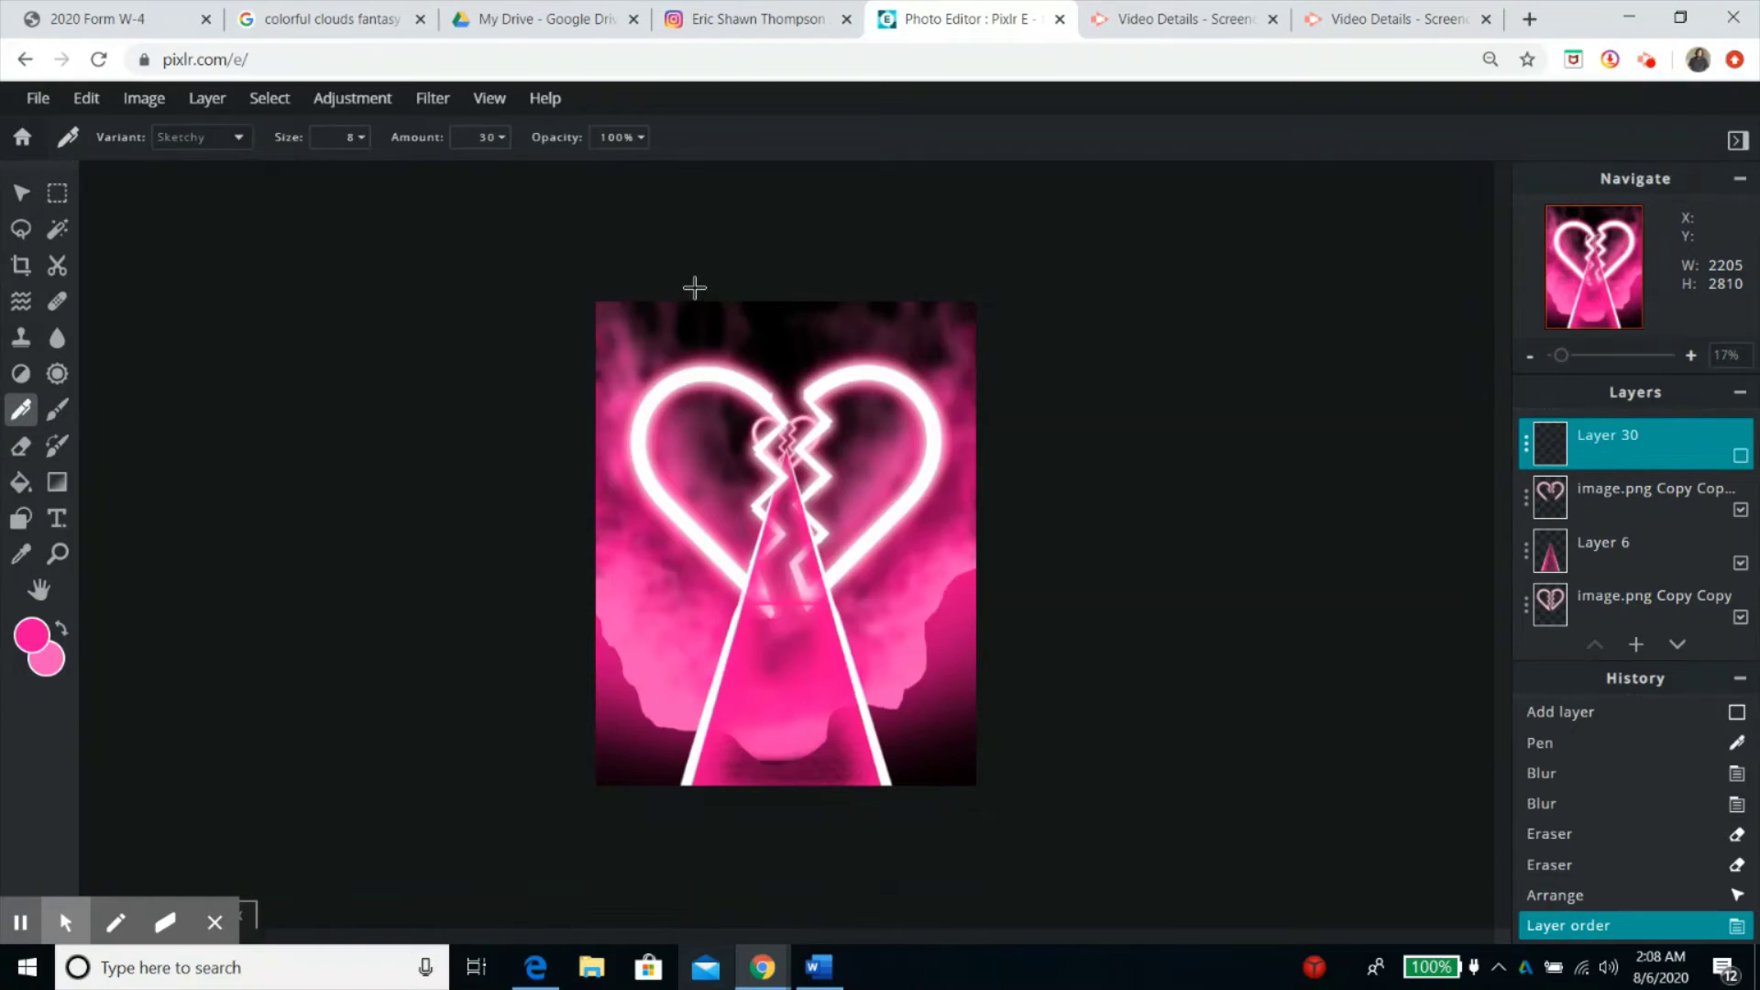
Try Sketchy pen strokes over the heart on the hidden Layer 30 and undo them.
{"action": "left_click", "coordinate": [733, 362]}
{"action": "left_click", "coordinate": [1556, 901]}
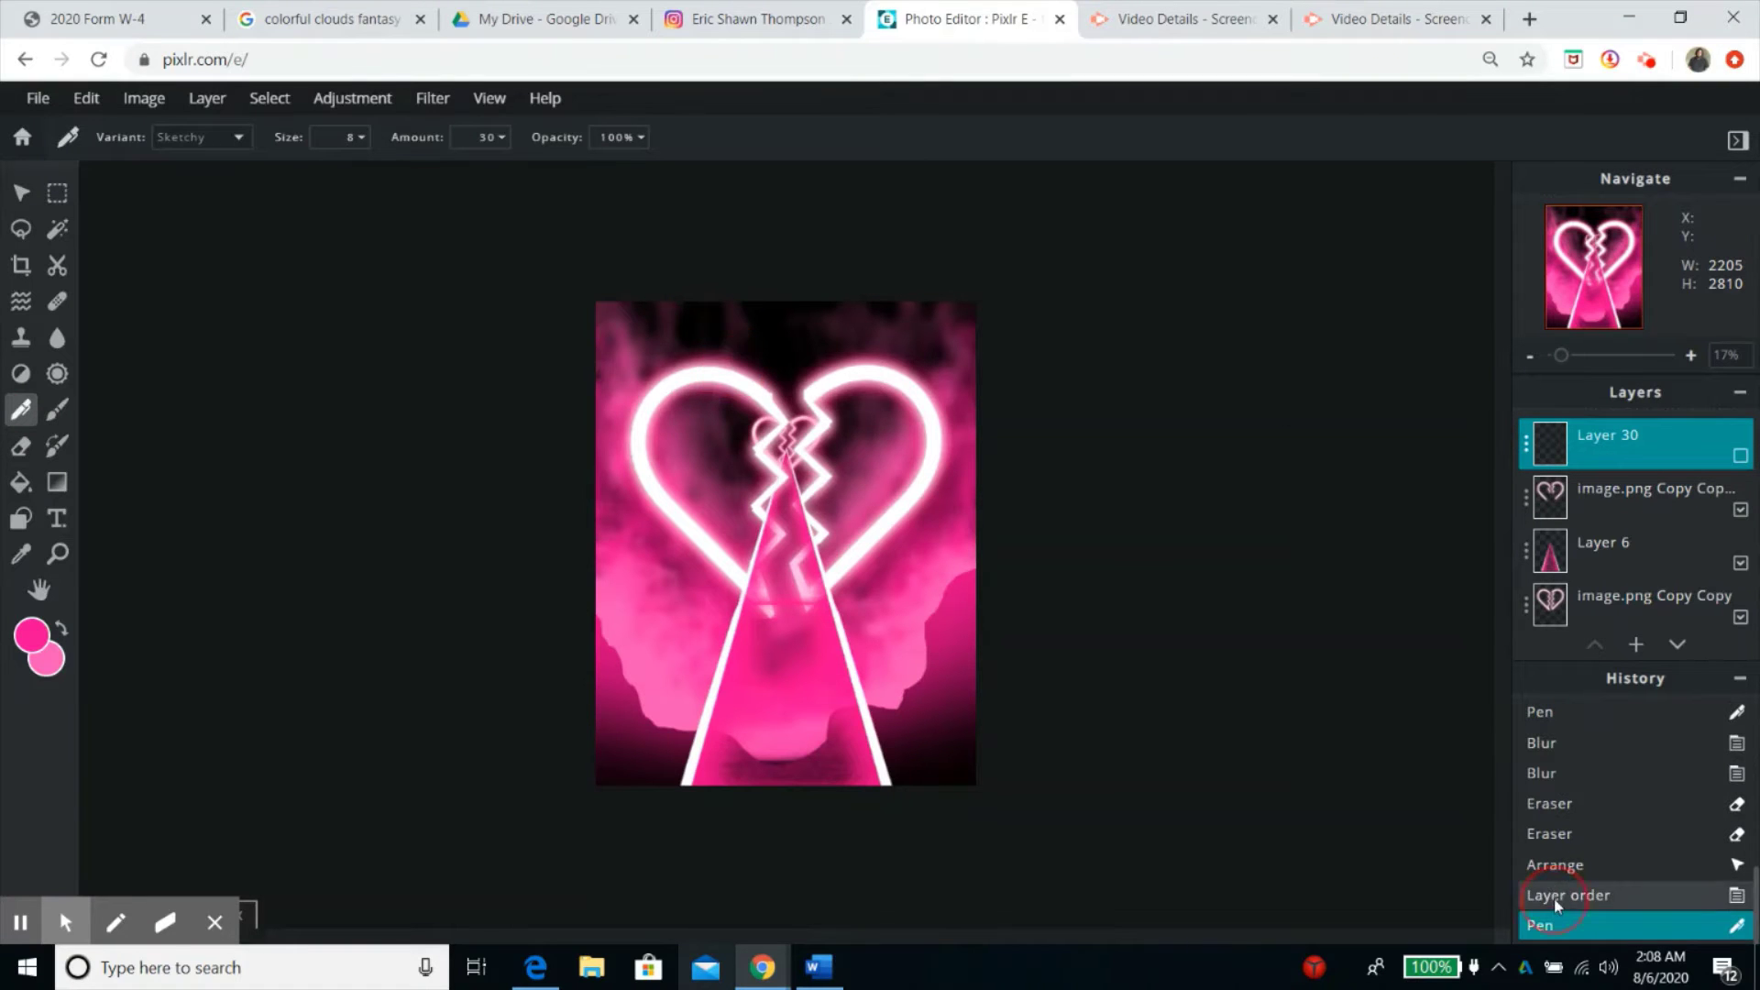
{"action": "left_click_drag", "start_coordinate": [1562, 355], "coordinate": [1575, 355]}
{"action": "left_click_drag", "start_coordinate": [1588, 265], "coordinate": [1587, 236]}
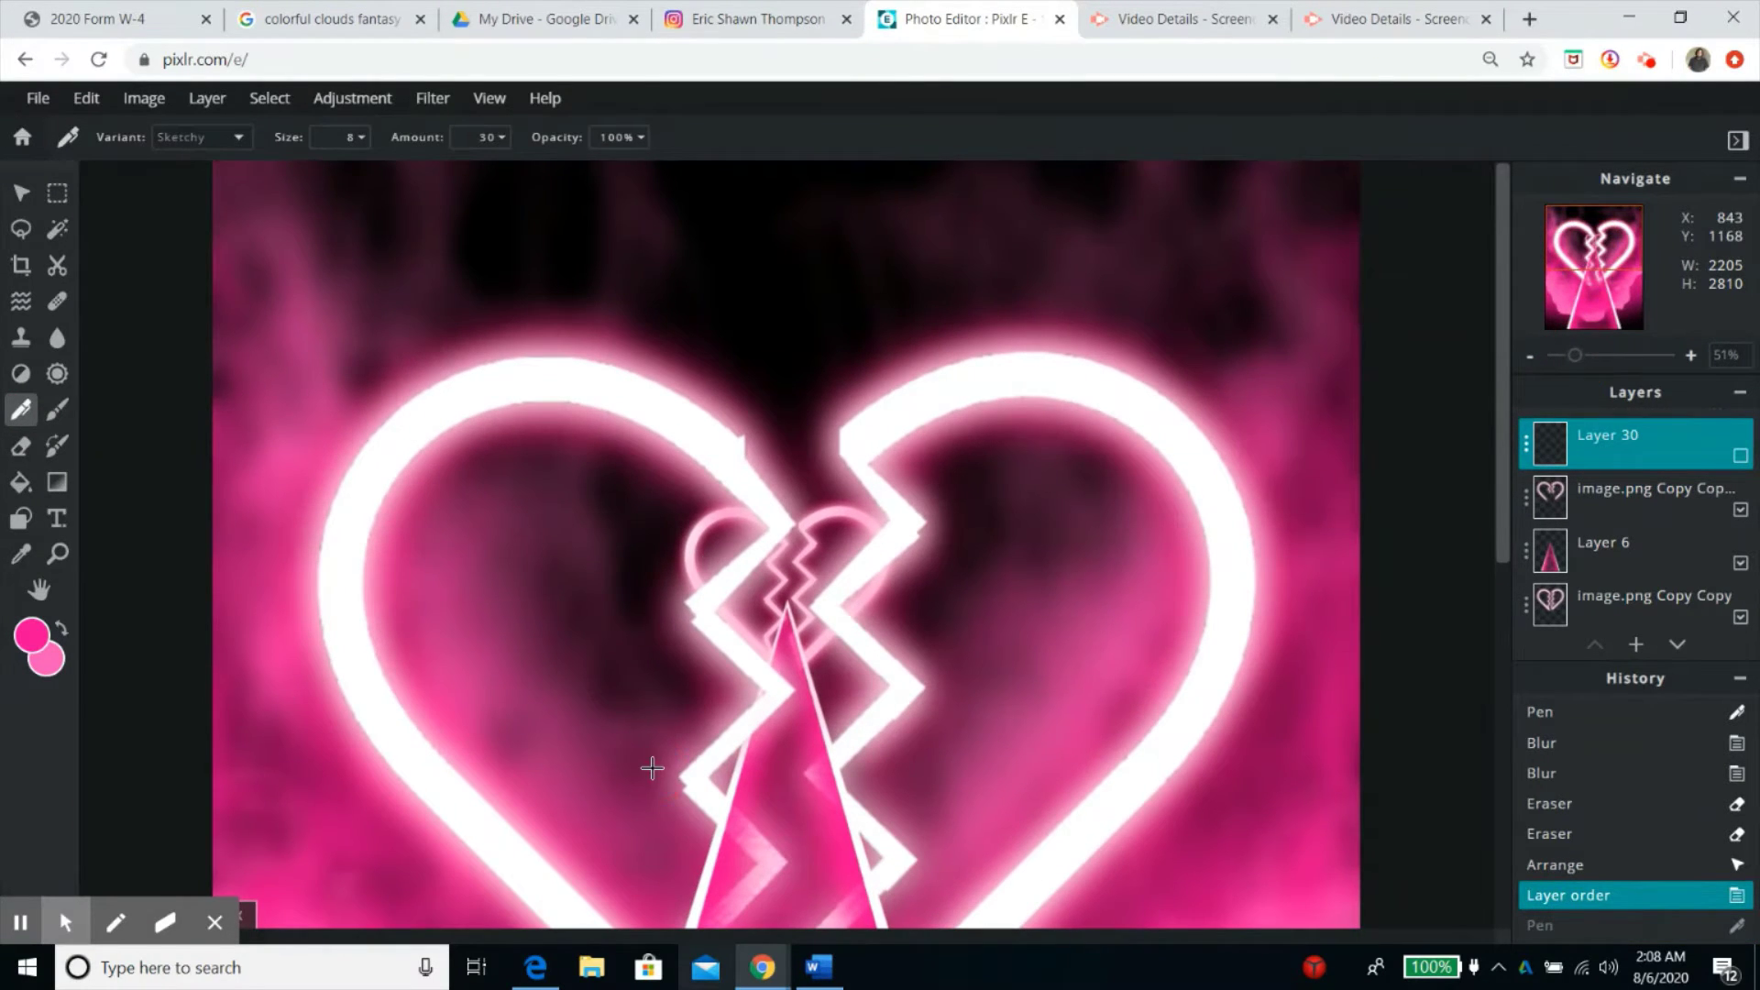
{"action": "left_click_drag", "start_coordinate": [669, 490], "coordinate": [734, 345]}
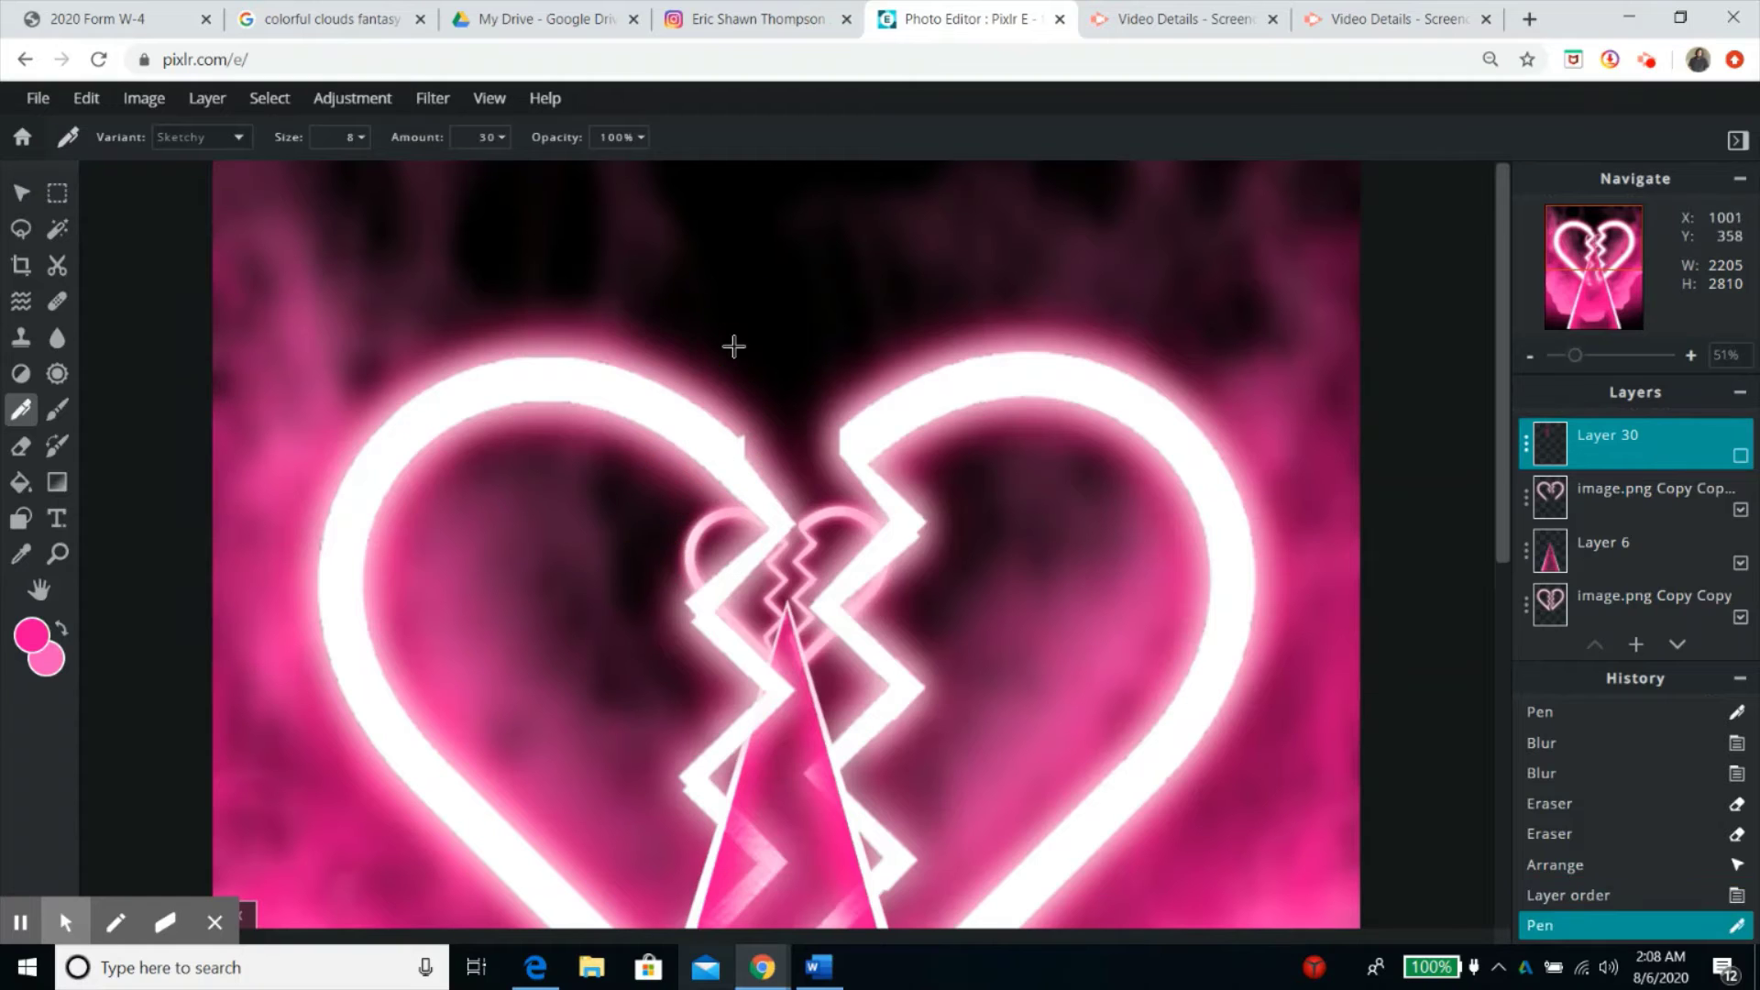
{"action": "left_click", "coordinate": [1580, 896]}
Make Layer 30 visible and scribble dense darker pink Sketchy pen texture inside the heart with flame-like strokes rising above it.
{"action": "left_click", "coordinate": [1741, 456]}
{"action": "mouse_move", "coordinate": [668, 730]}
{"action": "left_mouse_down"}
{"action": "mouse_move", "coordinate": [653, 508]}
{"action": "mouse_move", "coordinate": [705, 402]}
{"action": "mouse_move", "coordinate": [592, 728]}
{"action": "mouse_move", "coordinate": [556, 335]}
{"action": "mouse_move", "coordinate": [690, 676]}
{"action": "mouse_move", "coordinate": [767, 785]}
{"action": "mouse_move", "coordinate": [725, 768]}
{"action": "mouse_move", "coordinate": [796, 405]}
{"action": "mouse_move", "coordinate": [776, 700]}
{"action": "mouse_move", "coordinate": [875, 723]}
{"action": "mouse_move", "coordinate": [1048, 445]}
{"action": "mouse_move", "coordinate": [947, 733]}
{"action": "mouse_move", "coordinate": [939, 340]}
{"action": "mouse_move", "coordinate": [1068, 524]}
{"action": "mouse_move", "coordinate": [1058, 677]}
{"action": "mouse_move", "coordinate": [1097, 233]}
{"action": "mouse_move", "coordinate": [1368, 217]}
{"action": "mouse_move", "coordinate": [1136, 778]}
{"action": "mouse_move", "coordinate": [1113, 594]}
{"action": "mouse_move", "coordinate": [1157, 325]}
{"action": "mouse_move", "coordinate": [1095, 414]}
{"action": "mouse_move", "coordinate": [1200, 492]}
{"action": "mouse_move", "coordinate": [1153, 564]}
{"action": "mouse_move", "coordinate": [1195, 394]}
{"action": "mouse_move", "coordinate": [1241, 502]}
{"action": "mouse_move", "coordinate": [1197, 767]}
{"action": "mouse_move", "coordinate": [1059, 675]}
{"action": "mouse_move", "coordinate": [989, 474]}
{"action": "mouse_move", "coordinate": [1084, 564]}
{"action": "mouse_move", "coordinate": [1011, 713]}
{"action": "mouse_move", "coordinate": [923, 761]}
{"action": "mouse_move", "coordinate": [914, 621]}
{"action": "mouse_move", "coordinate": [863, 527]}
{"action": "mouse_move", "coordinate": [891, 747]}
{"action": "mouse_move", "coordinate": [785, 615]}
{"action": "mouse_move", "coordinate": [782, 806]}
{"action": "mouse_move", "coordinate": [659, 631]}
{"action": "mouse_move", "coordinate": [692, 781]}
{"action": "mouse_move", "coordinate": [591, 694]}
{"action": "mouse_move", "coordinate": [551, 518]}
{"action": "mouse_move", "coordinate": [491, 485]}
{"action": "mouse_move", "coordinate": [512, 289]}
{"action": "mouse_move", "coordinate": [435, 711]}
{"action": "mouse_move", "coordinate": [687, 208]}
{"action": "mouse_move", "coordinate": [486, 480]}
{"action": "mouse_move", "coordinate": [404, 158]}
{"action": "mouse_move", "coordinate": [391, 753]}
{"action": "mouse_move", "coordinate": [340, 239]}
{"action": "mouse_move", "coordinate": [381, 219]}
{"action": "mouse_move", "coordinate": [396, 454]}
{"action": "mouse_move", "coordinate": [450, 678]}
{"action": "mouse_move", "coordinate": [623, 831]}
{"action": "left_mouse_up"}
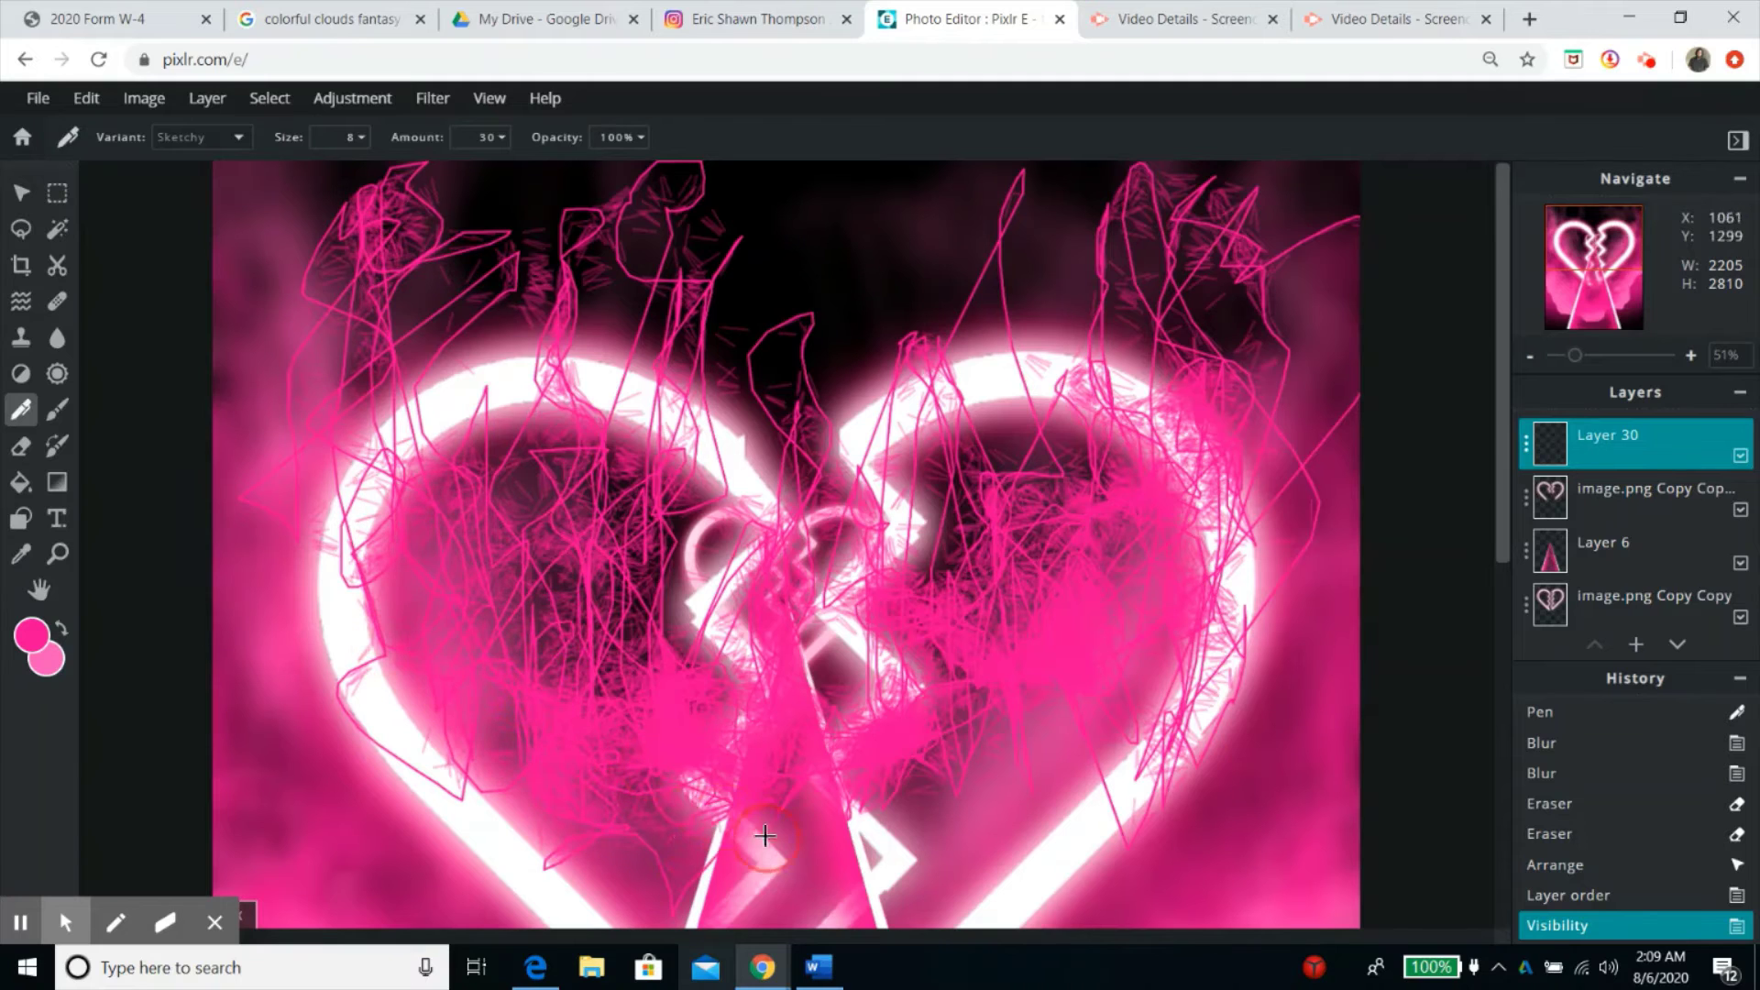
{"action": "mouse_move", "coordinate": [765, 836]}
{"action": "left_mouse_down"}
{"action": "mouse_move", "coordinate": [721, 645]}
{"action": "mouse_move", "coordinate": [751, 705]}
{"action": "mouse_move", "coordinate": [891, 611]}
{"action": "mouse_move", "coordinate": [915, 811]}
{"action": "left_mouse_up"}
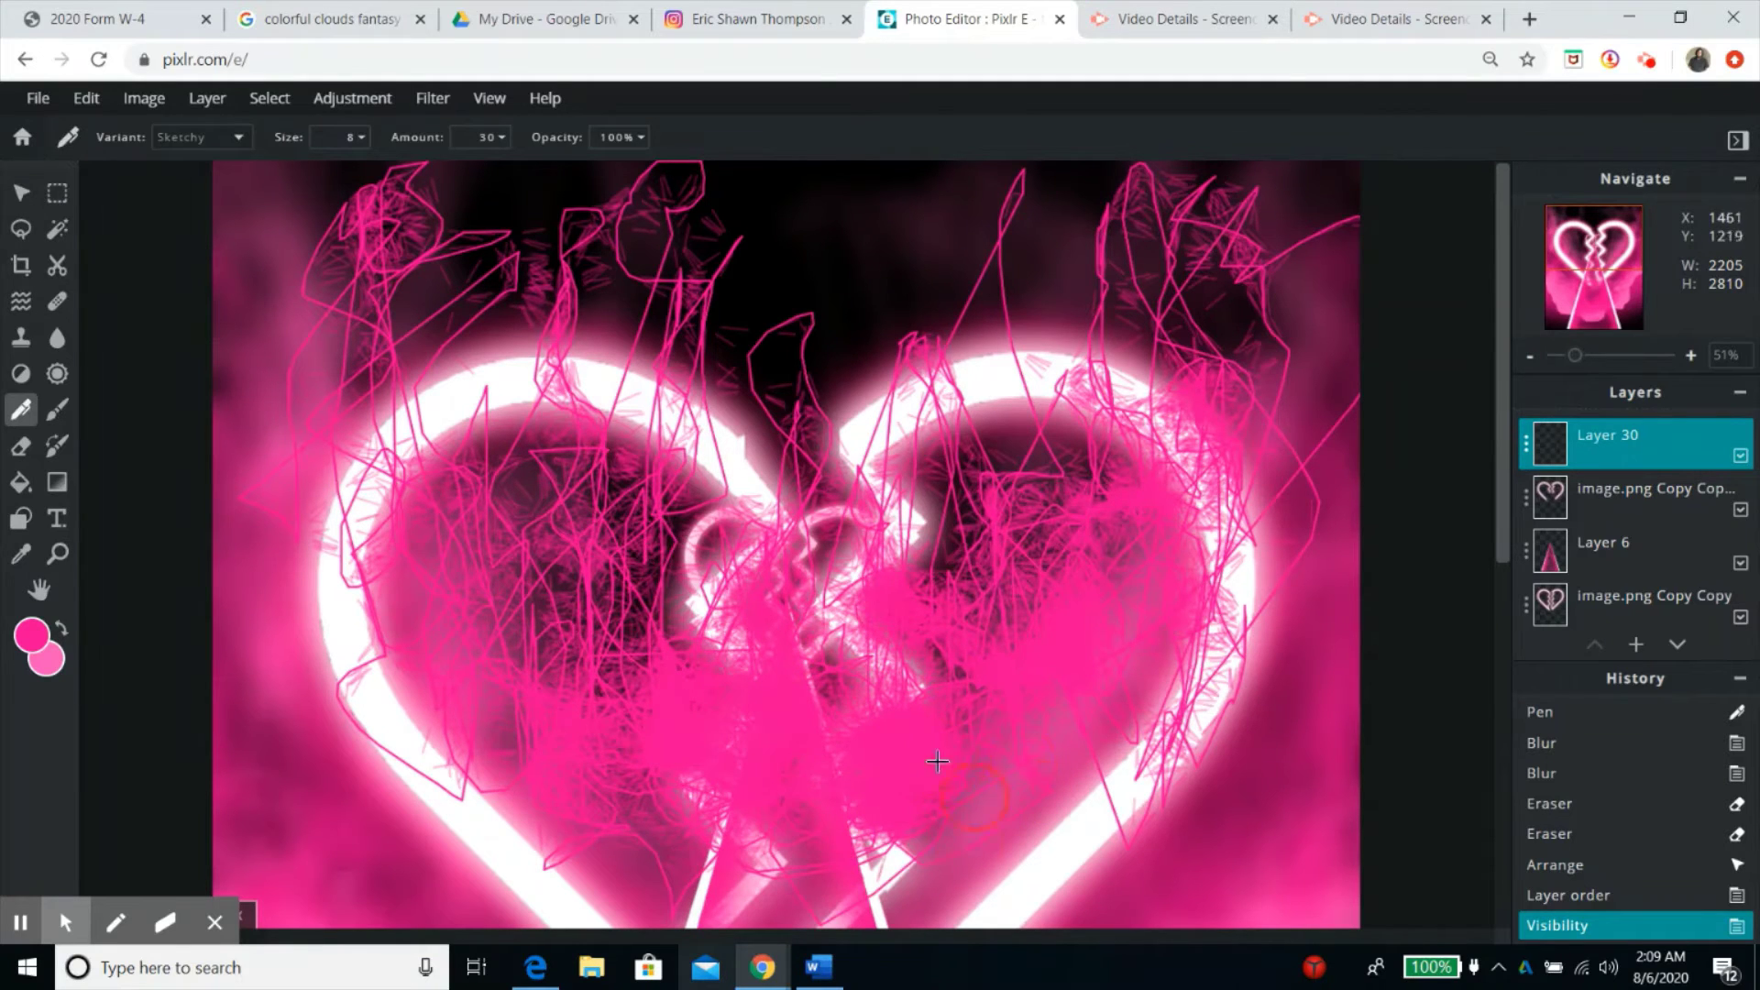
{"action": "mouse_move", "coordinate": [565, 604]}
{"action": "left_mouse_down"}
{"action": "mouse_move", "coordinate": [596, 532]}
{"action": "mouse_move", "coordinate": [358, 551]}
{"action": "mouse_move", "coordinate": [523, 598]}
{"action": "left_mouse_up"}
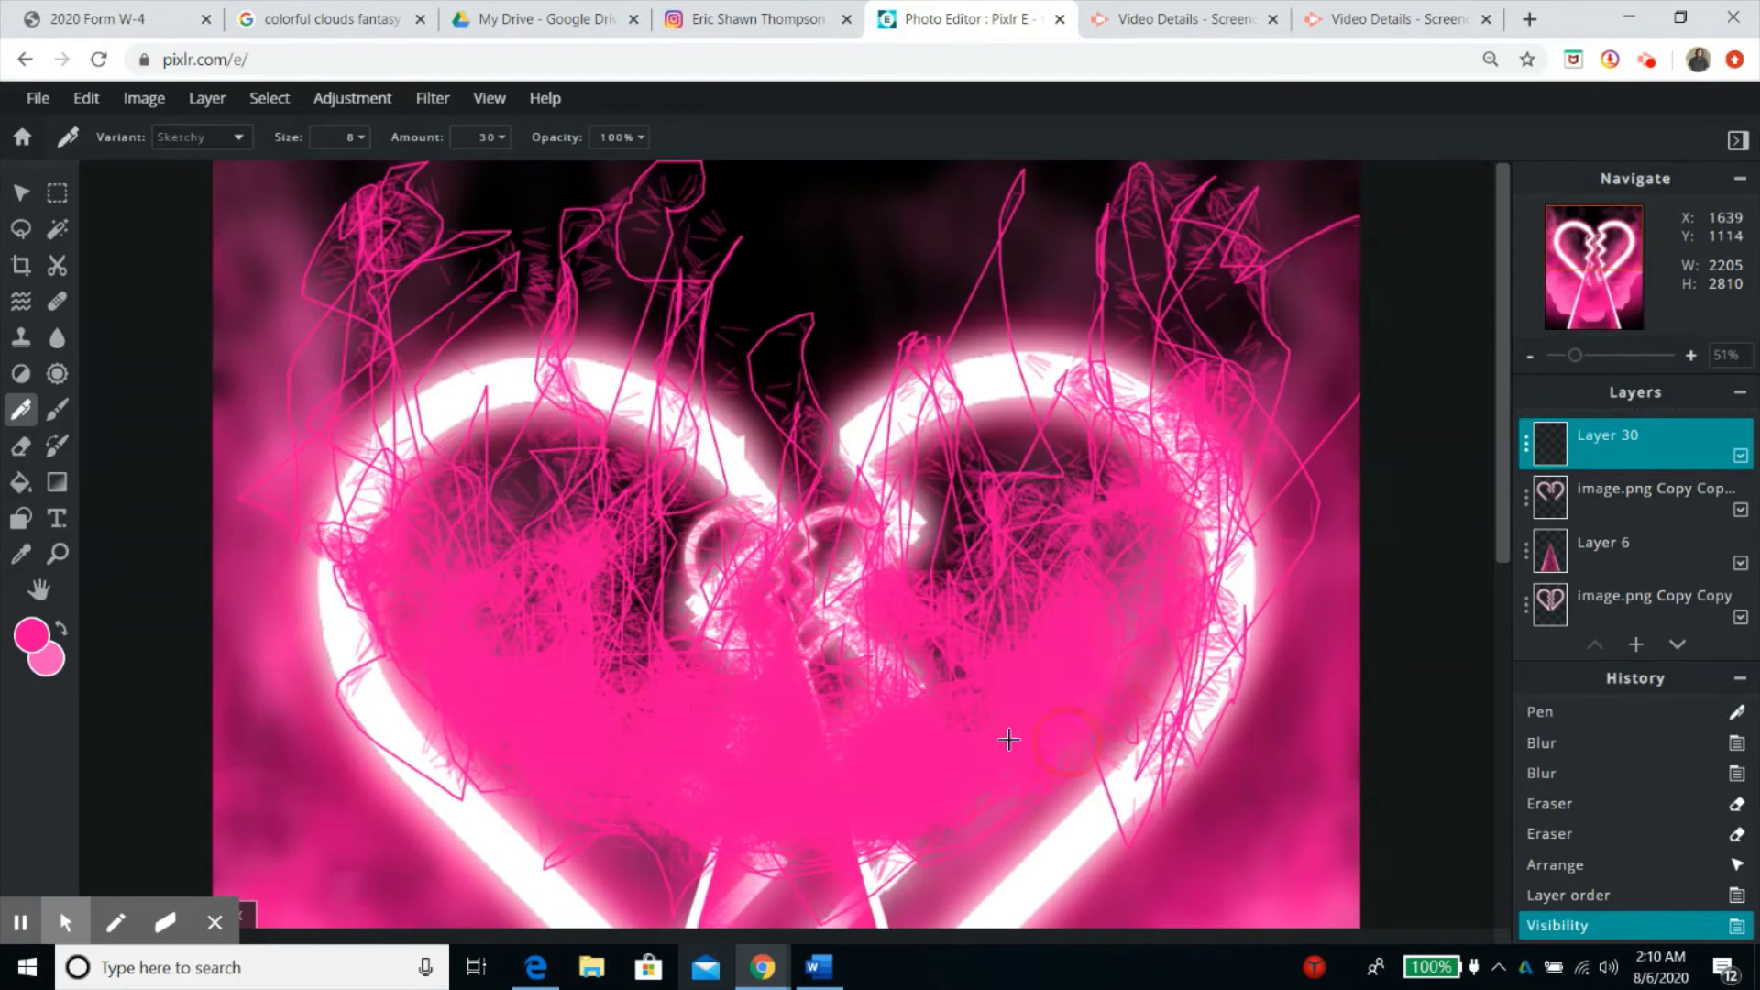
{"action": "mouse_move", "coordinate": [1167, 581]}
{"action": "left_mouse_down"}
{"action": "mouse_move", "coordinate": [1219, 358]}
{"action": "mouse_move", "coordinate": [1228, 632]}
{"action": "mouse_move", "coordinate": [1201, 716]}
{"action": "left_mouse_up"}
Apply the maximum Blur twice to the darker pink scribbles on Layer 30.
{"action": "key", "text": "v"}
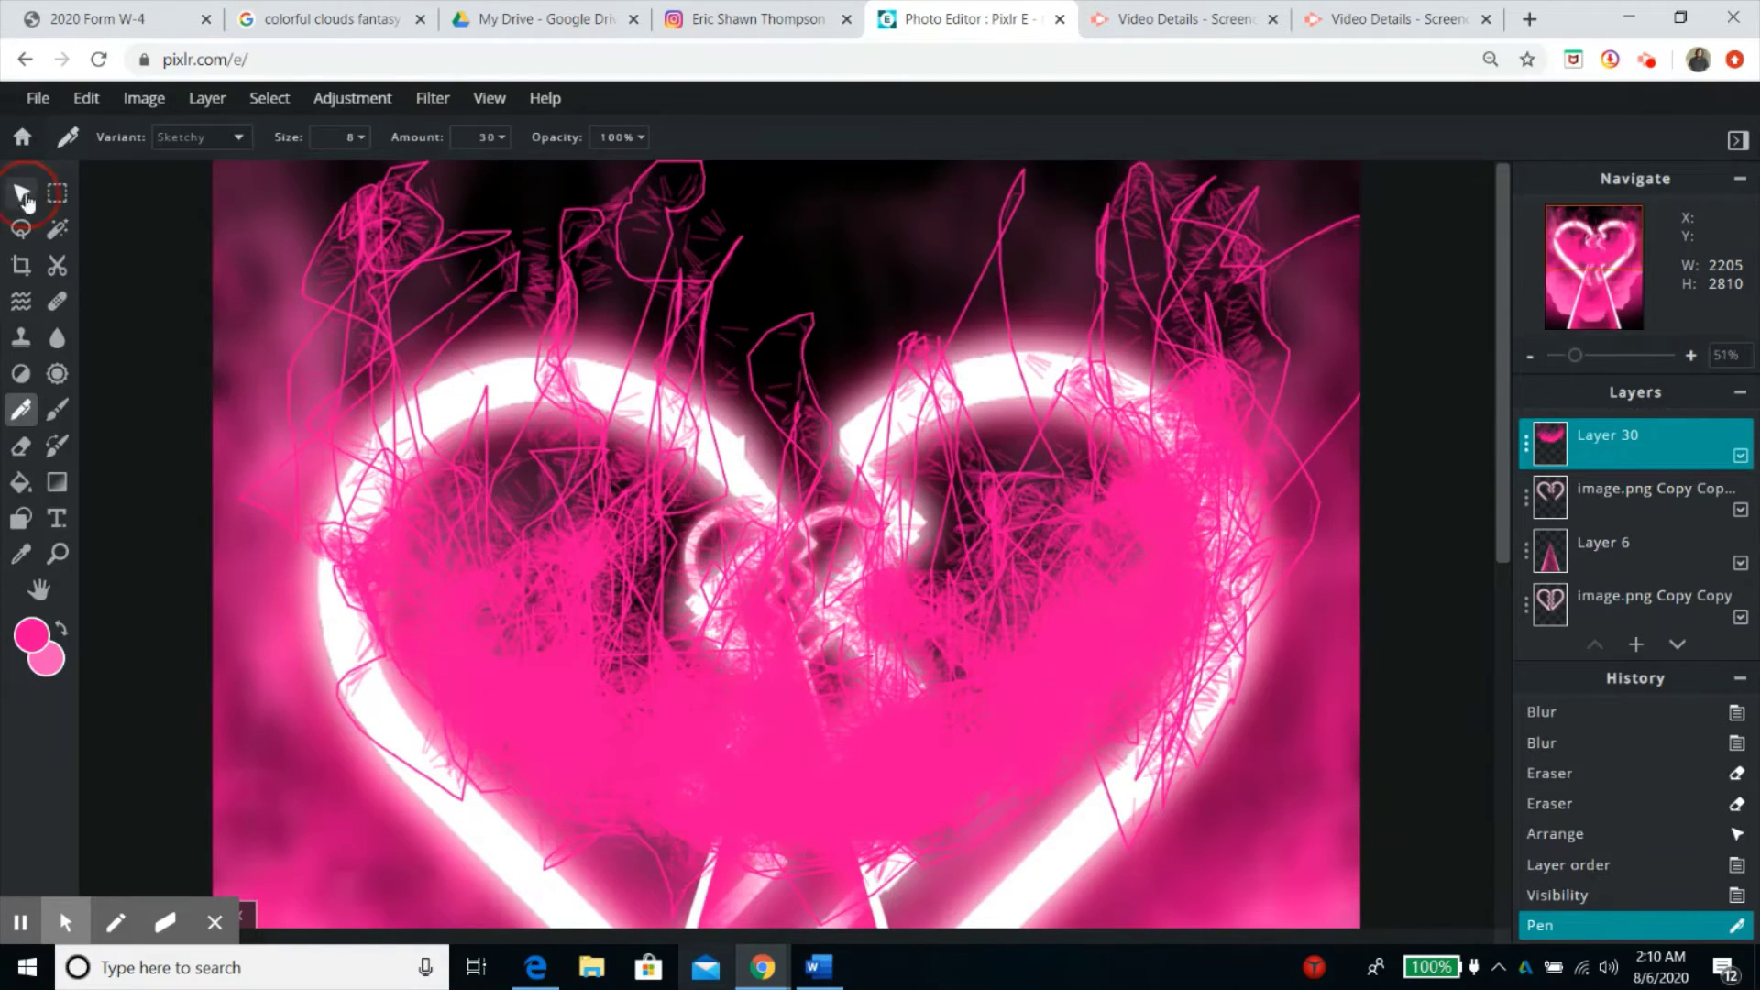
{"action": "left_click_drag", "start_coordinate": [1576, 356], "coordinate": [1561, 357]}
{"action": "left_click", "coordinate": [433, 98]}
{"action": "left_click", "coordinate": [707, 216]}
{"action": "left_click_drag", "start_coordinate": [1101, 535], "coordinate": [1706, 543]}
{"action": "left_click", "coordinate": [1454, 593]}
{"action": "left_click", "coordinate": [432, 98]}
{"action": "left_click", "coordinate": [702, 215]}
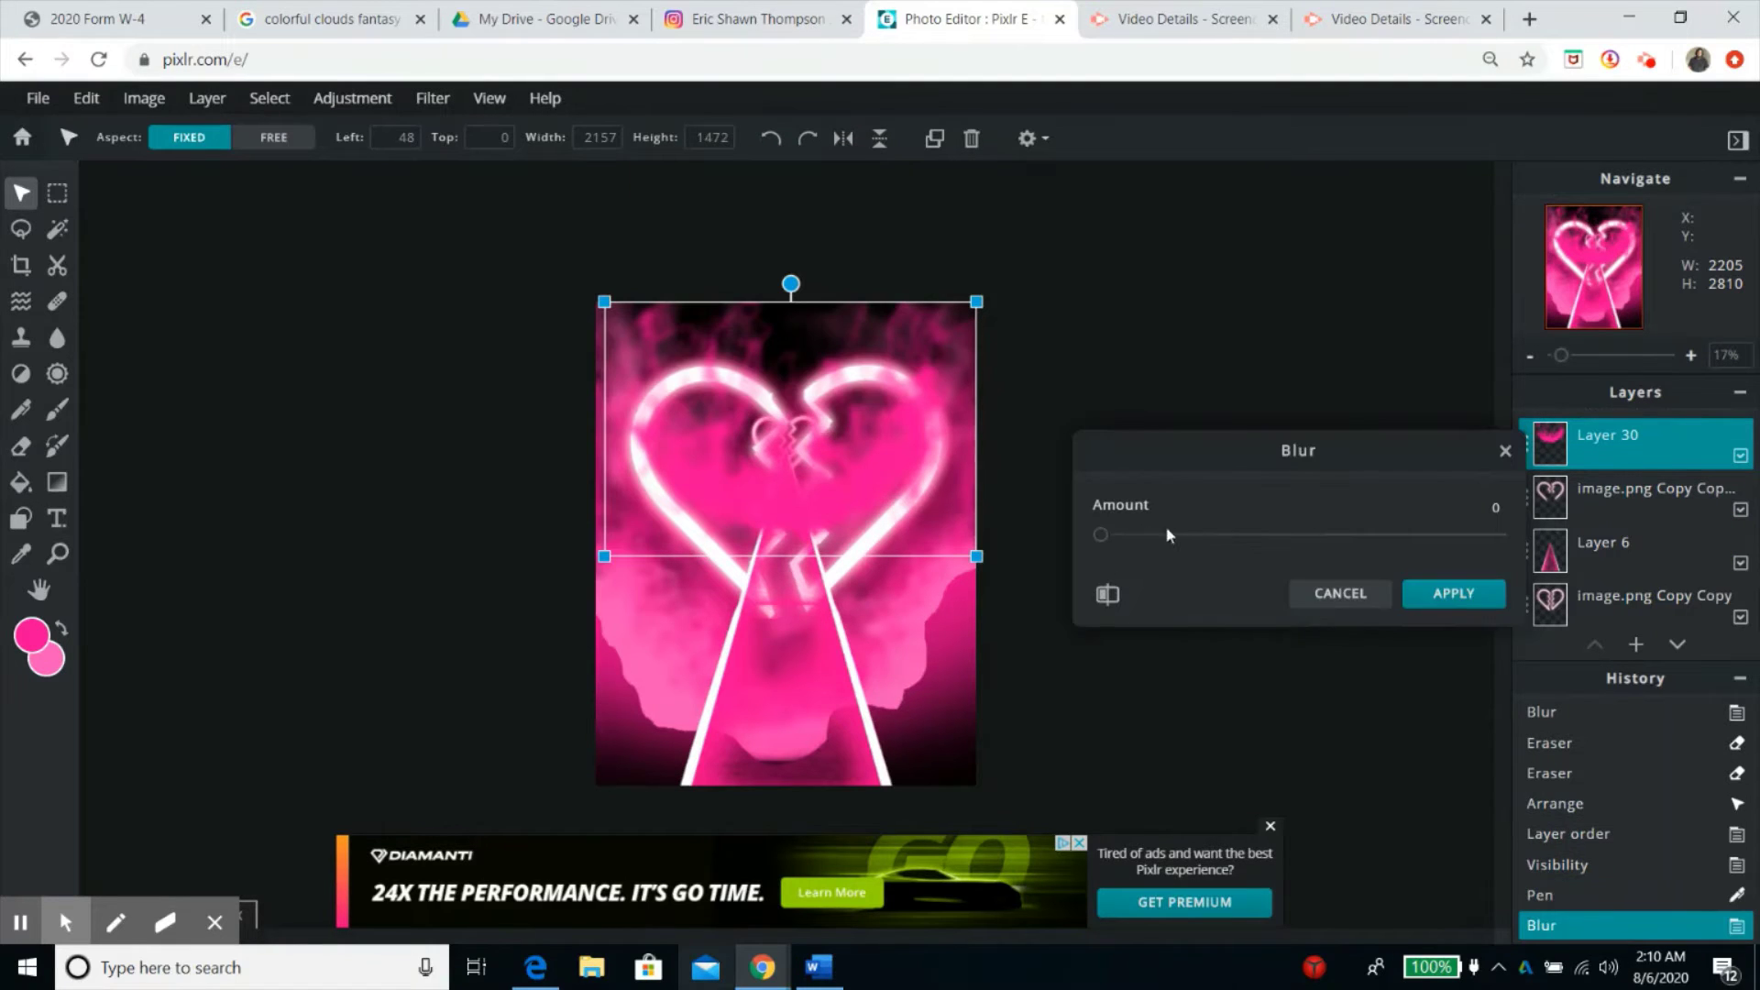
{"action": "left_click_drag", "start_coordinate": [1100, 535], "coordinate": [1503, 537]}
{"action": "left_click", "coordinate": [1467, 594]}
Resize the blurred Layer 30 freely to 1267 by 1139 and center it over the heart's interior.
{"action": "left_click_drag", "start_coordinate": [977, 556], "coordinate": [829, 558]}
{"action": "left_click_drag", "start_coordinate": [745, 497], "coordinate": [815, 513]}
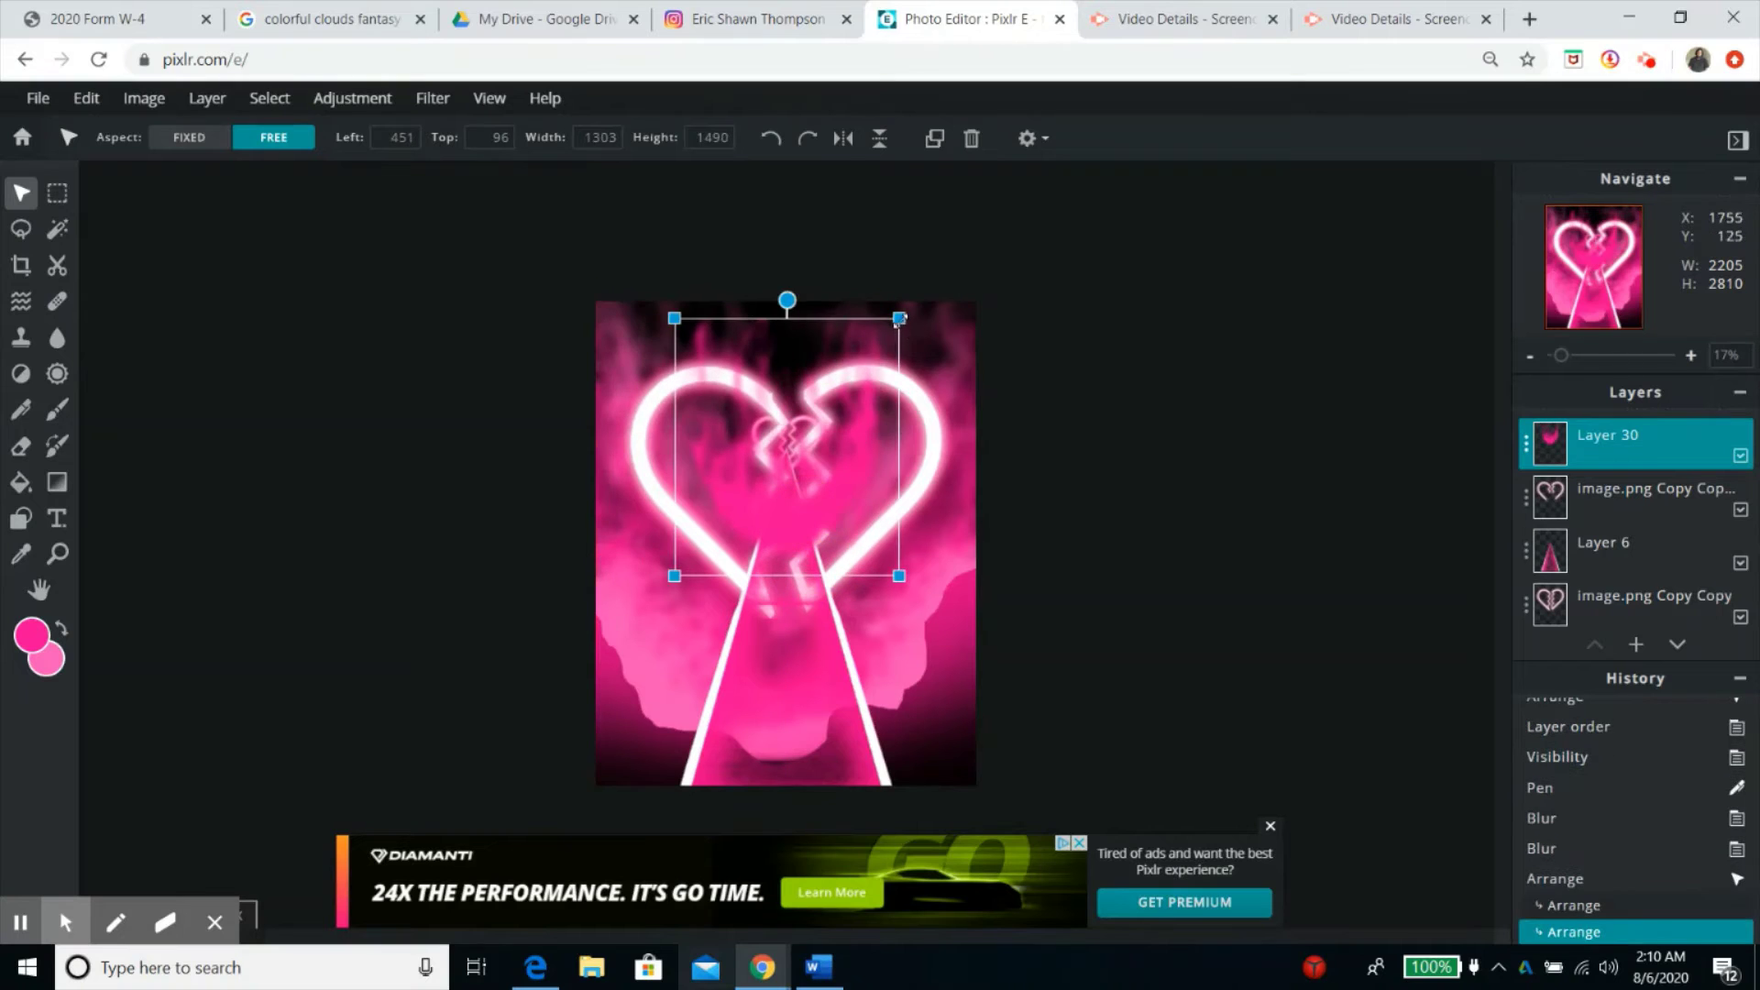
{"action": "left_click_drag", "start_coordinate": [899, 319], "coordinate": [967, 307]}
{"action": "left_click_drag", "start_coordinate": [872, 465], "coordinate": [838, 468]}
{"action": "left_click_drag", "start_coordinate": [933, 310], "coordinate": [931, 406]}
{"action": "mouse_move", "coordinate": [868, 495]}
{"action": "left_mouse_down"}
{"action": "mouse_move", "coordinate": [868, 432]}
{"action": "mouse_move", "coordinate": [868, 474]}
{"action": "left_mouse_up"}
{"action": "left_click_drag", "start_coordinate": [932, 556], "coordinate": [934, 576]}
{"action": "left_click_drag", "start_coordinate": [862, 490], "coordinate": [863, 445]}
{"action": "left_click_drag", "start_coordinate": [642, 340], "coordinate": [680, 342]}
{"action": "left_click_drag", "start_coordinate": [858, 455], "coordinate": [837, 477]}
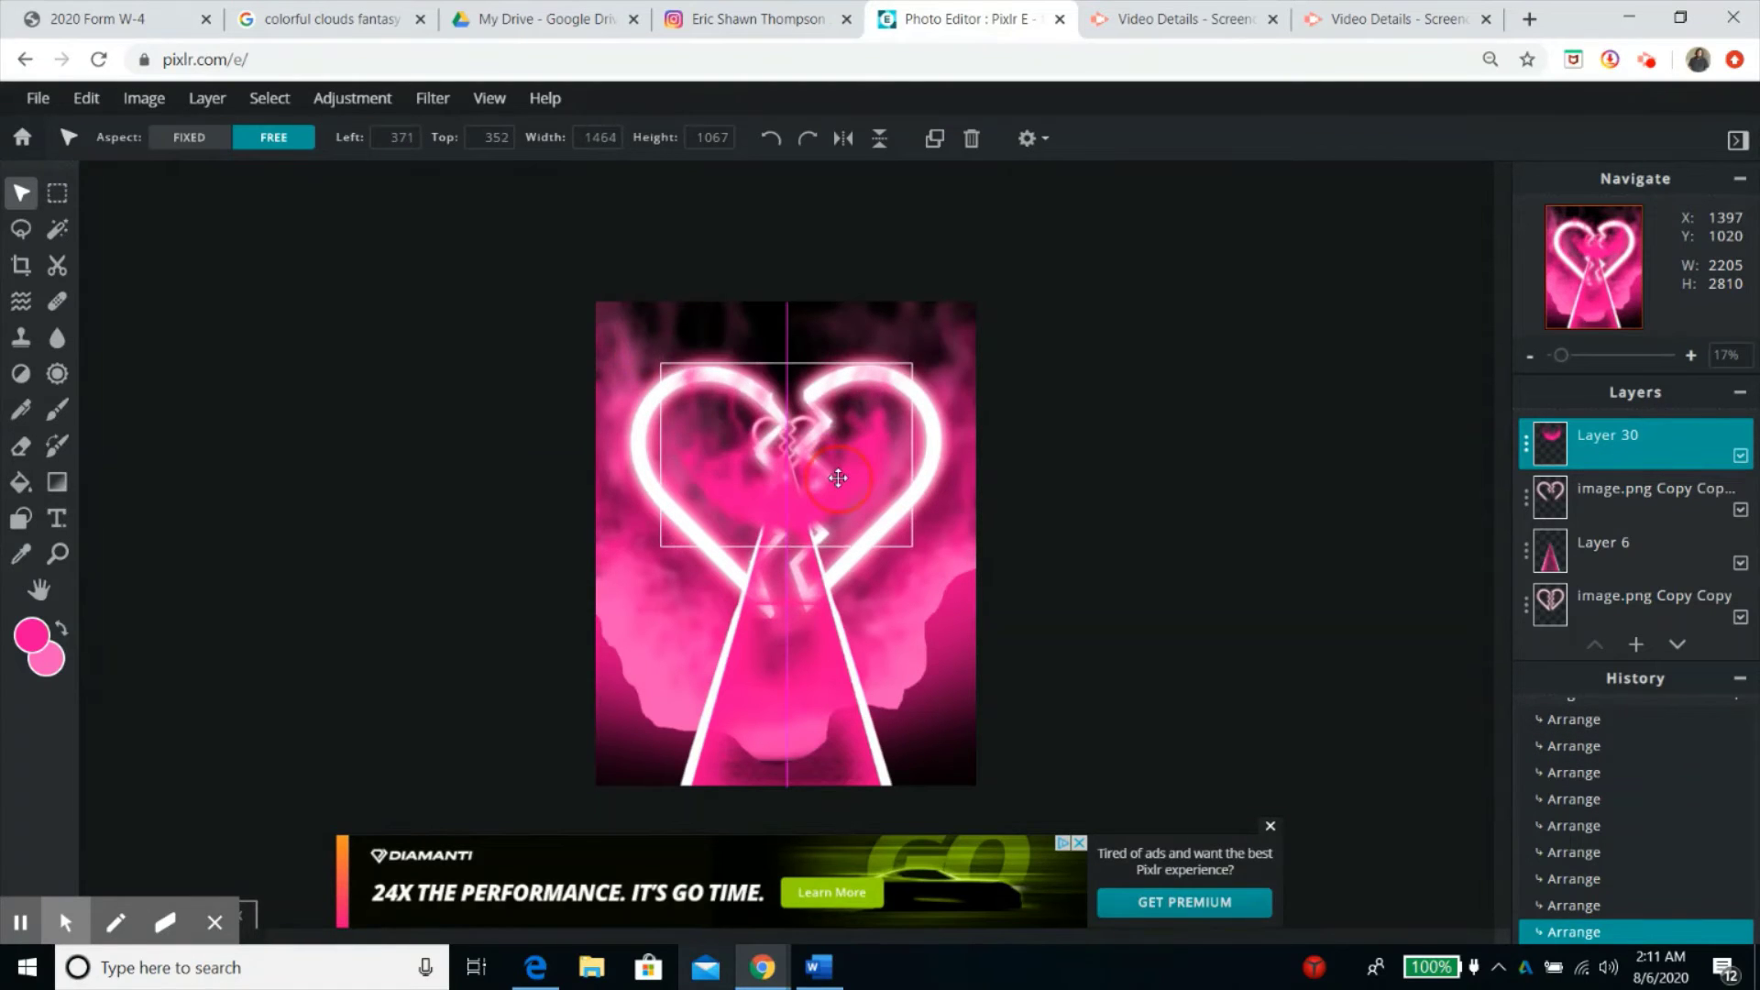
{"action": "left_click_drag", "start_coordinate": [661, 364], "coordinate": [697, 365]}
{"action": "left_click_drag", "start_coordinate": [915, 363], "coordinate": [915, 354]}
{"action": "left_click_drag", "start_coordinate": [856, 452], "coordinate": [840, 457]}
Move Layer 30 to directly above the black Layer 24 and nudge it slightly upward on the canvas.
{"action": "left_click_drag", "start_coordinate": [1632, 443], "coordinate": [1637, 541]}
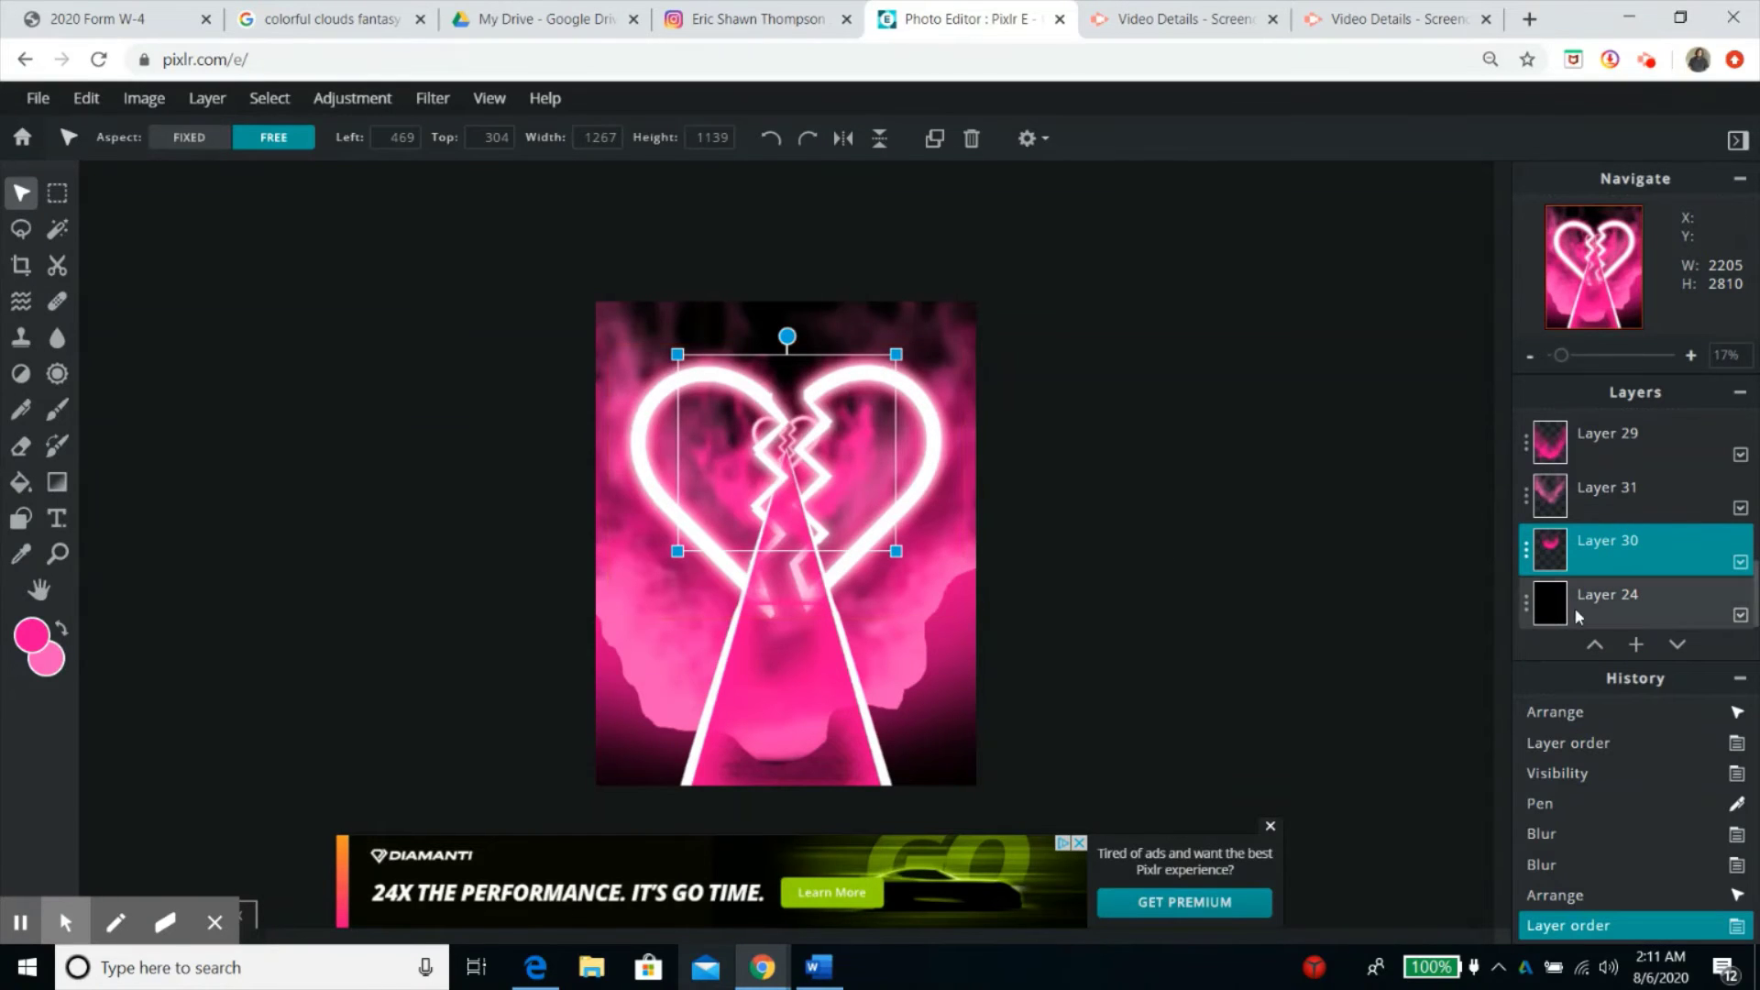
{"action": "key", "text": "Up"}
{"action": "key", "text": "Up"}
{"action": "key", "text": "Up"}
{"action": "key", "text": "Up"}
{"action": "key", "text": "Up"}
{"action": "key", "text": "Up"}
{"action": "key", "text": "Up"}
{"action": "key", "text": "Up"}
{"action": "key", "text": "Up"}
{"action": "key", "text": "Up"}
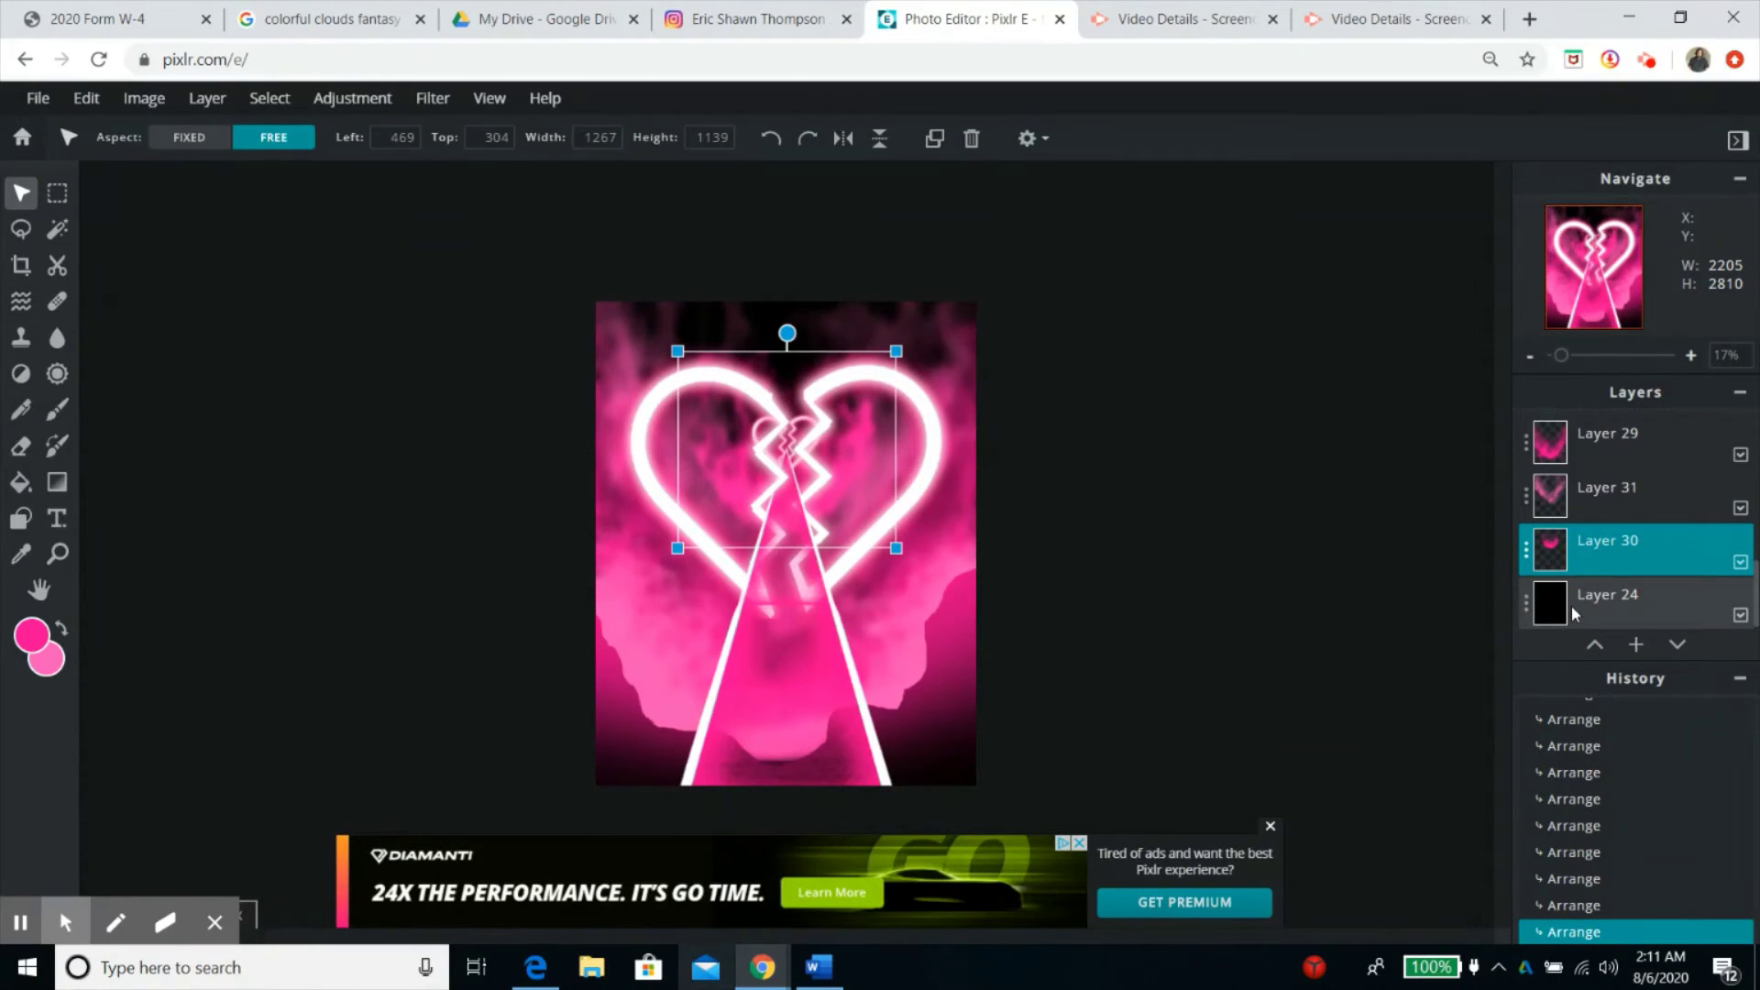
Set the Eraser opacity to 100% and erase the excess Layer 30 haze around the heart's outline and top.
{"action": "left_click", "coordinate": [18, 449]}
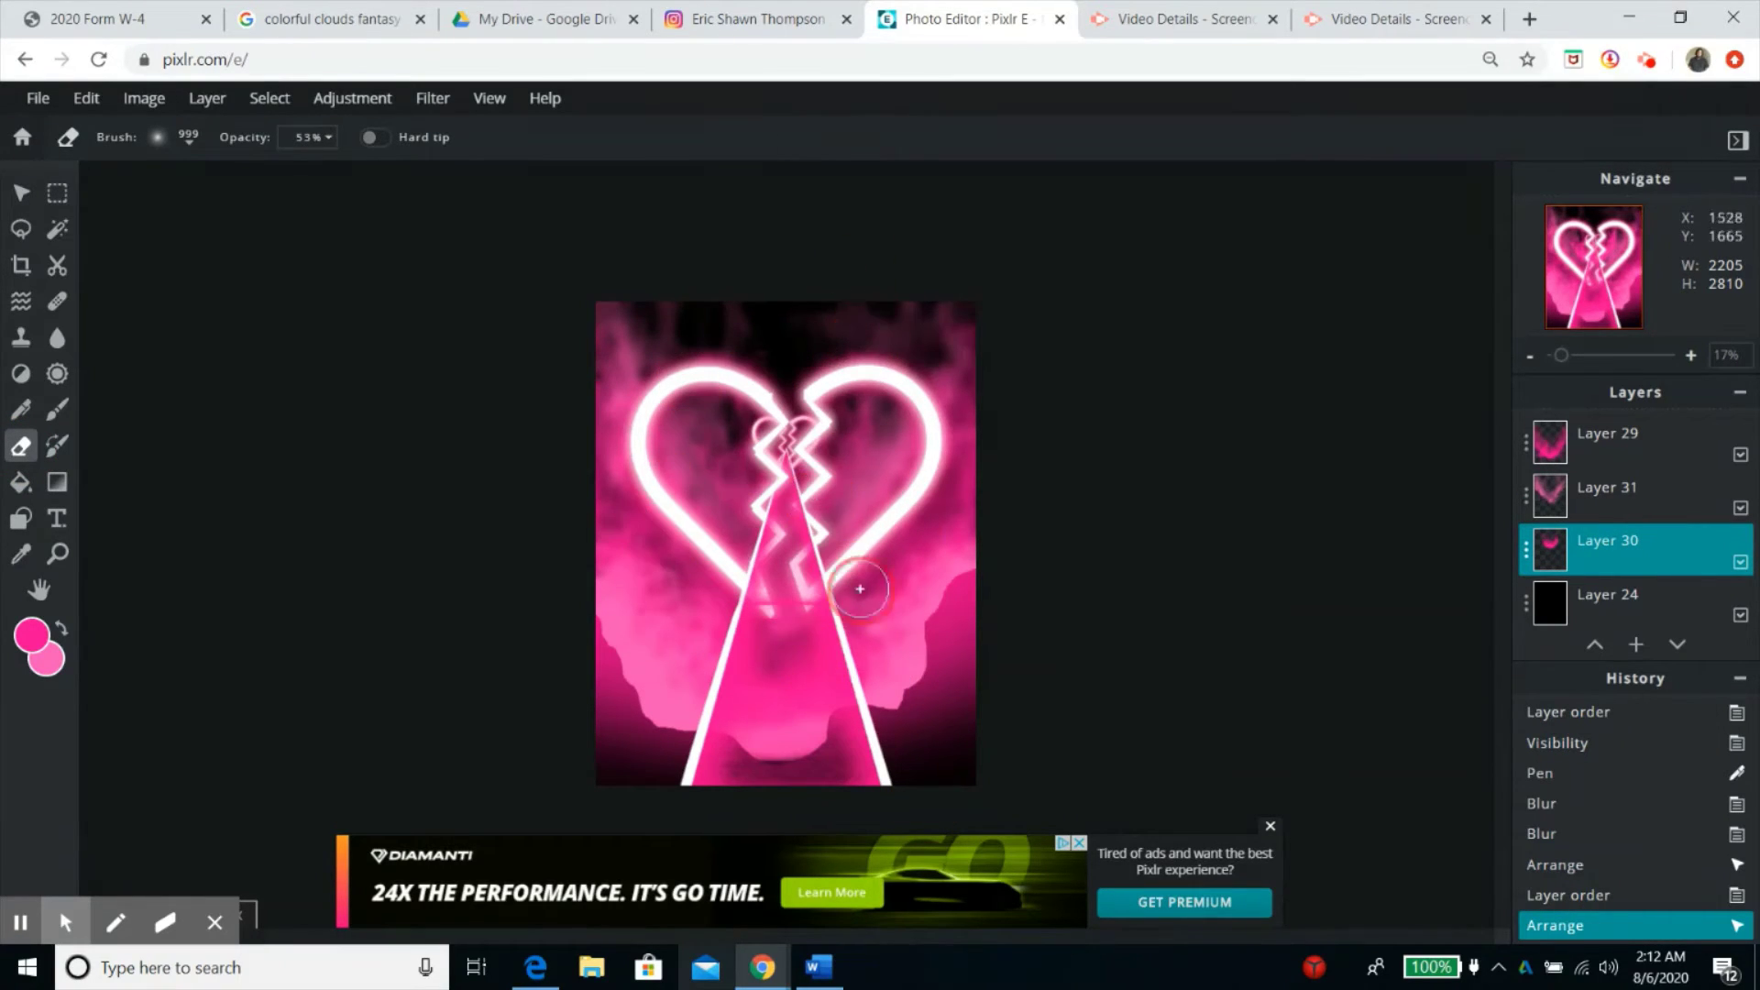
{"action": "left_click_drag", "start_coordinate": [860, 588], "coordinate": [930, 502]}
{"action": "left_click", "coordinate": [312, 137]}
{"action": "left_click_drag", "start_coordinate": [303, 171], "coordinate": [376, 172]}
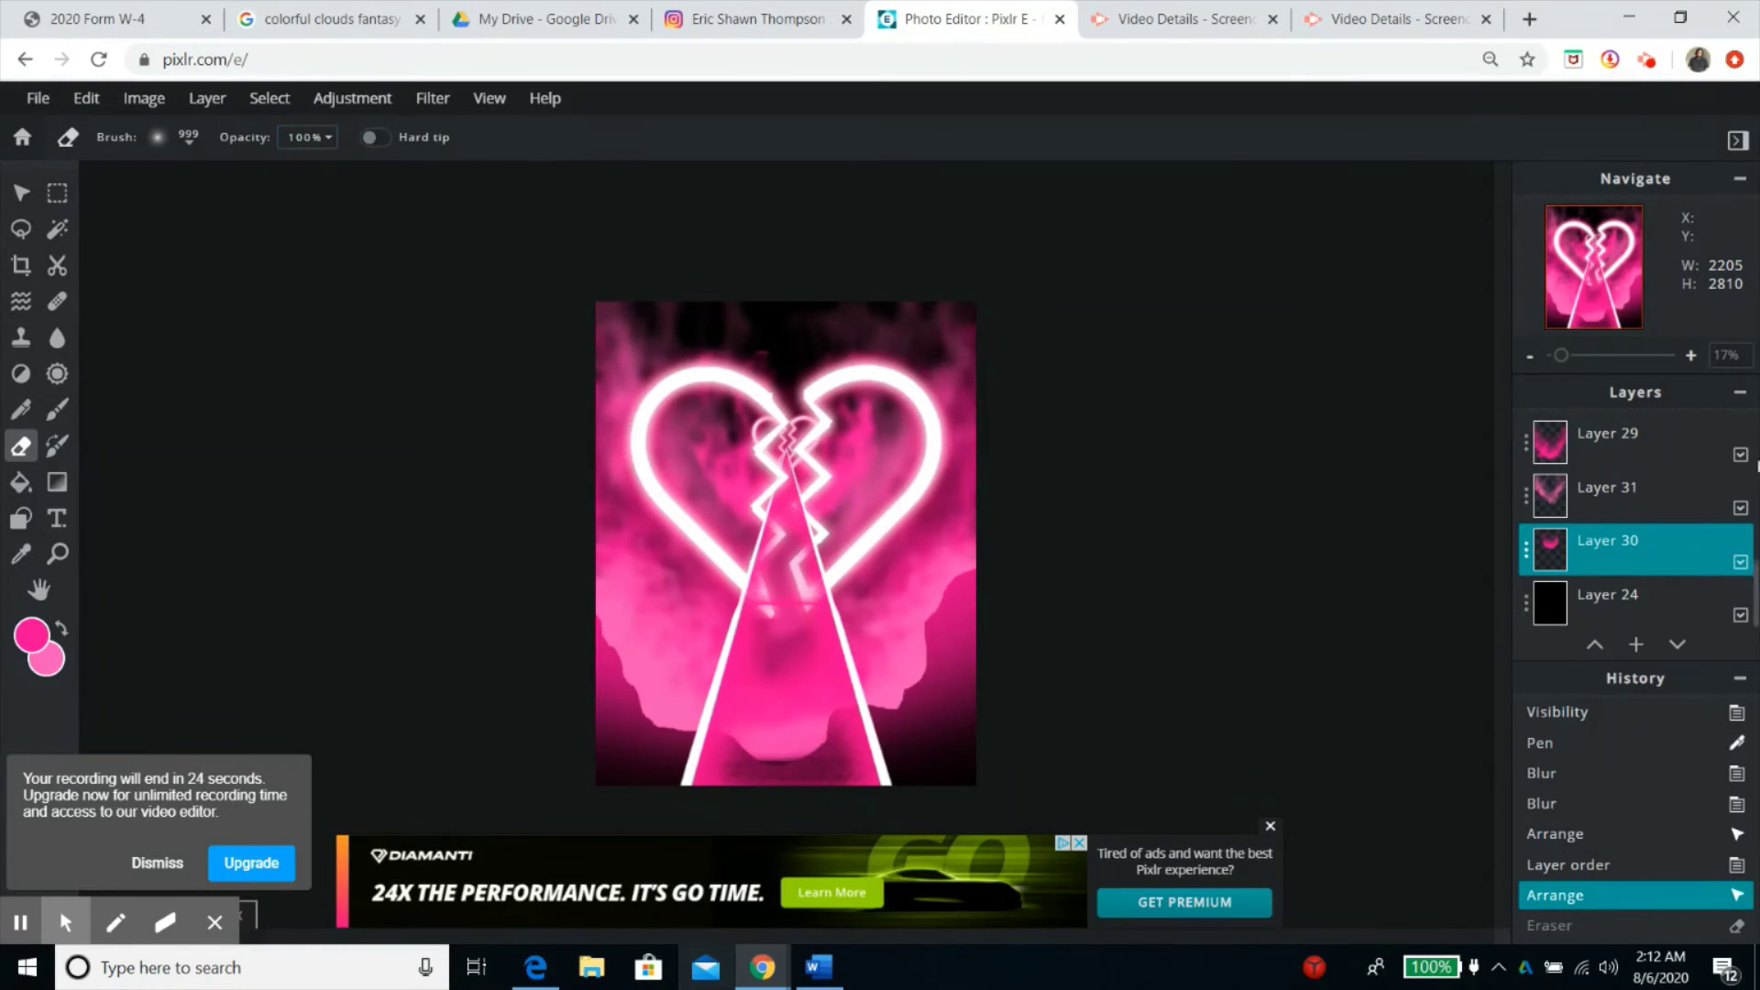
{"action": "left_click_drag", "start_coordinate": [1561, 356], "coordinate": [1571, 361]}
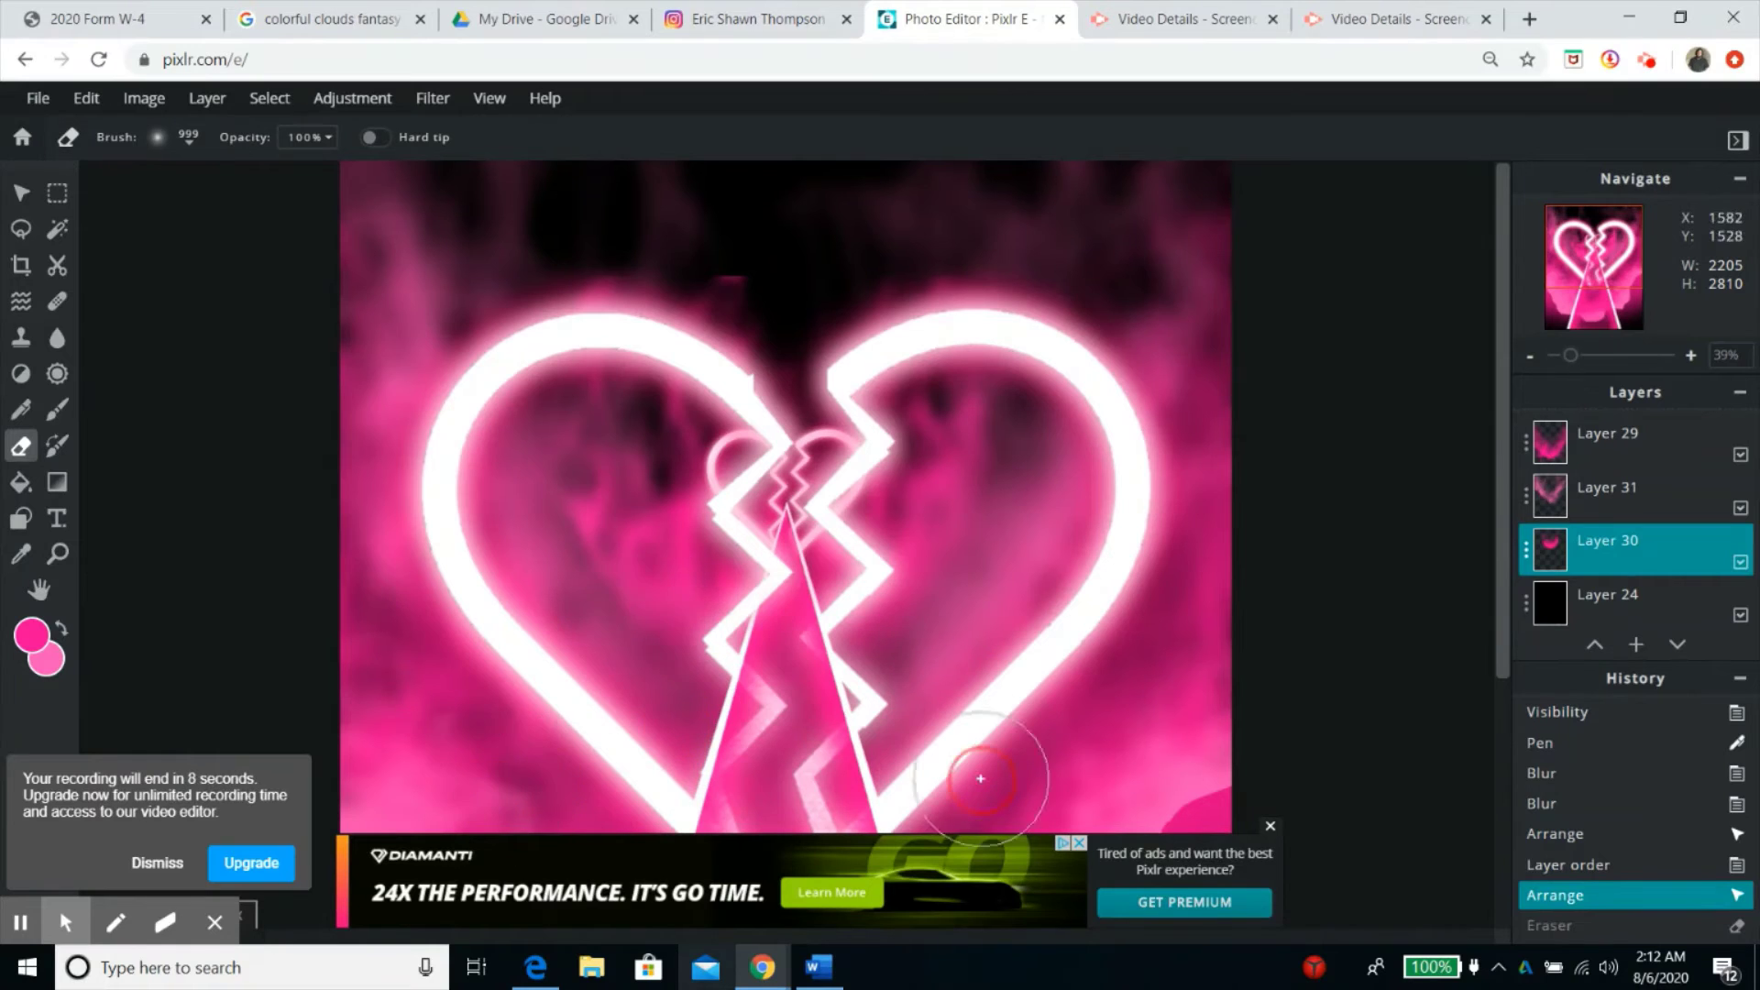
{"action": "left_click_drag", "start_coordinate": [481, 478], "coordinate": [857, 282]}
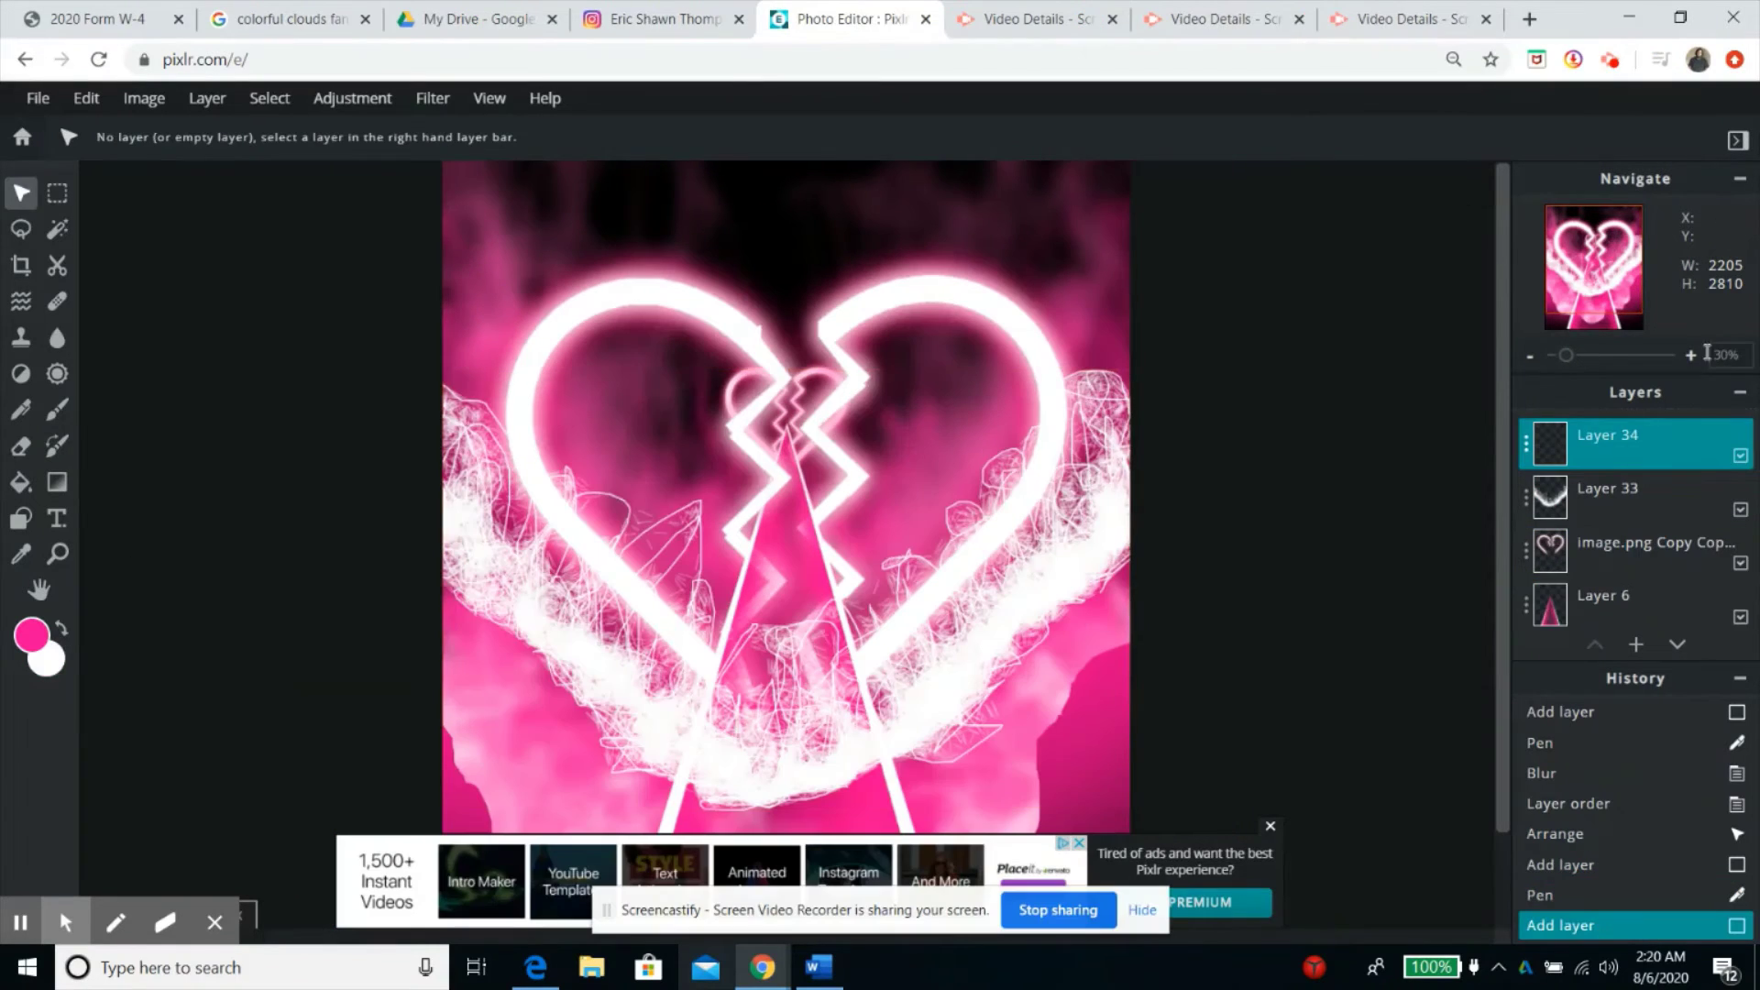
Draw dense pink Sketchy pen scribbles on Layer 34 across the top of the artwork and the upper heart.
{"action": "left_click", "coordinate": [20, 409]}
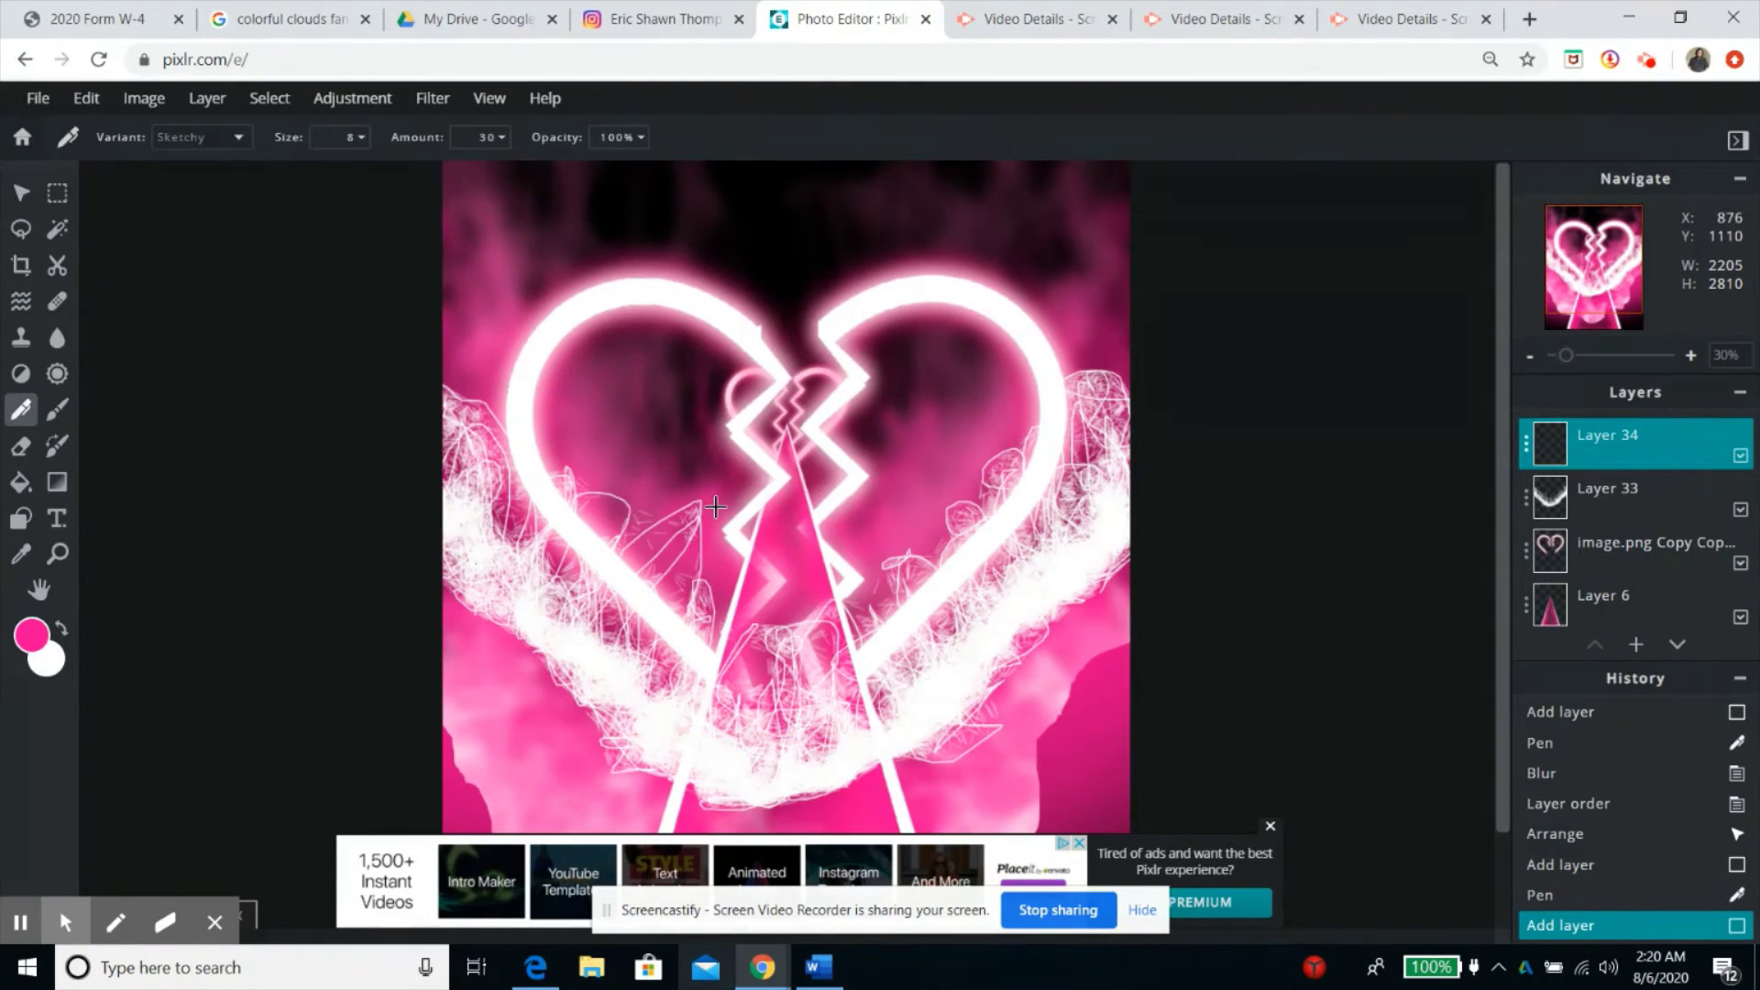
{"action": "left_click", "coordinate": [1554, 360]}
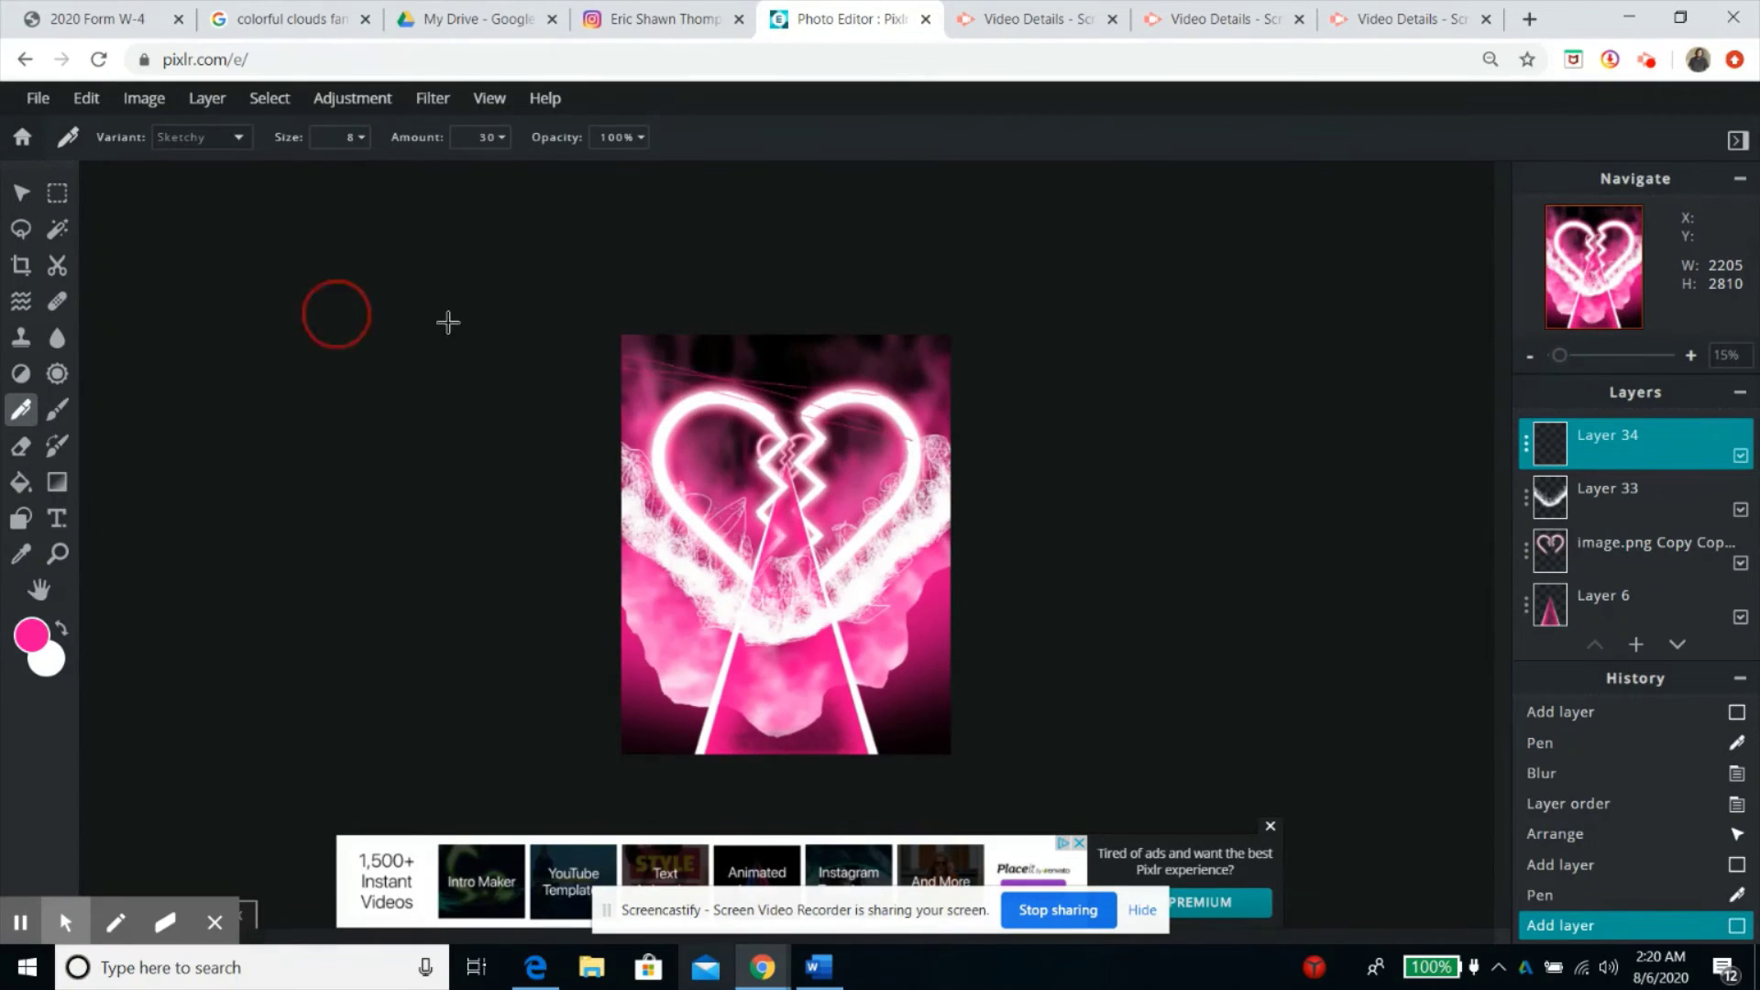
{"action": "mouse_move", "coordinate": [449, 322]}
{"action": "left_mouse_down"}
{"action": "mouse_move", "coordinate": [961, 341]}
{"action": "mouse_move", "coordinate": [873, 385]}
{"action": "mouse_move", "coordinate": [837, 320]}
{"action": "mouse_move", "coordinate": [825, 356]}
{"action": "mouse_move", "coordinate": [894, 338]}
{"action": "mouse_move", "coordinate": [942, 372]}
{"action": "mouse_move", "coordinate": [932, 323]}
{"action": "mouse_move", "coordinate": [731, 333]}
{"action": "mouse_move", "coordinate": [711, 354]}
{"action": "mouse_move", "coordinate": [919, 395]}
{"action": "left_mouse_up"}
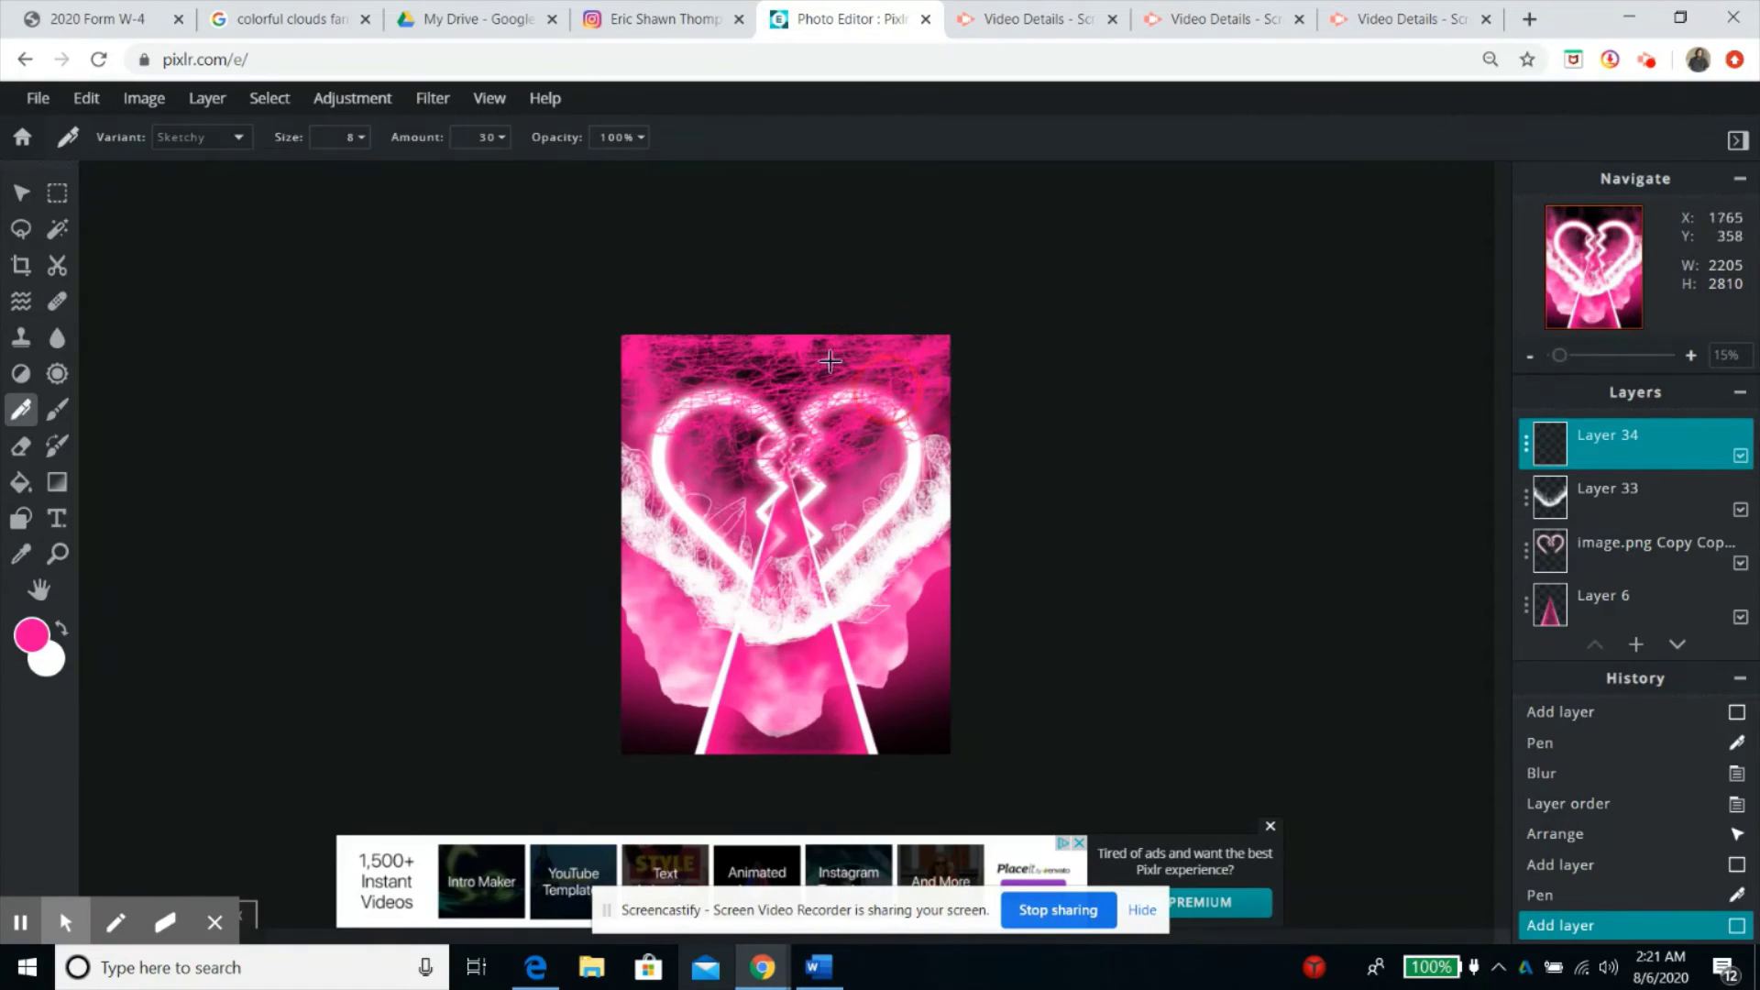
{"action": "left_click_drag", "start_coordinate": [904, 340], "coordinate": [906, 338]}
Set the Eraser opacity to 100% and erase the Layer 34 scribbles covering the heart's interior and center.
{"action": "key", "text": "e"}
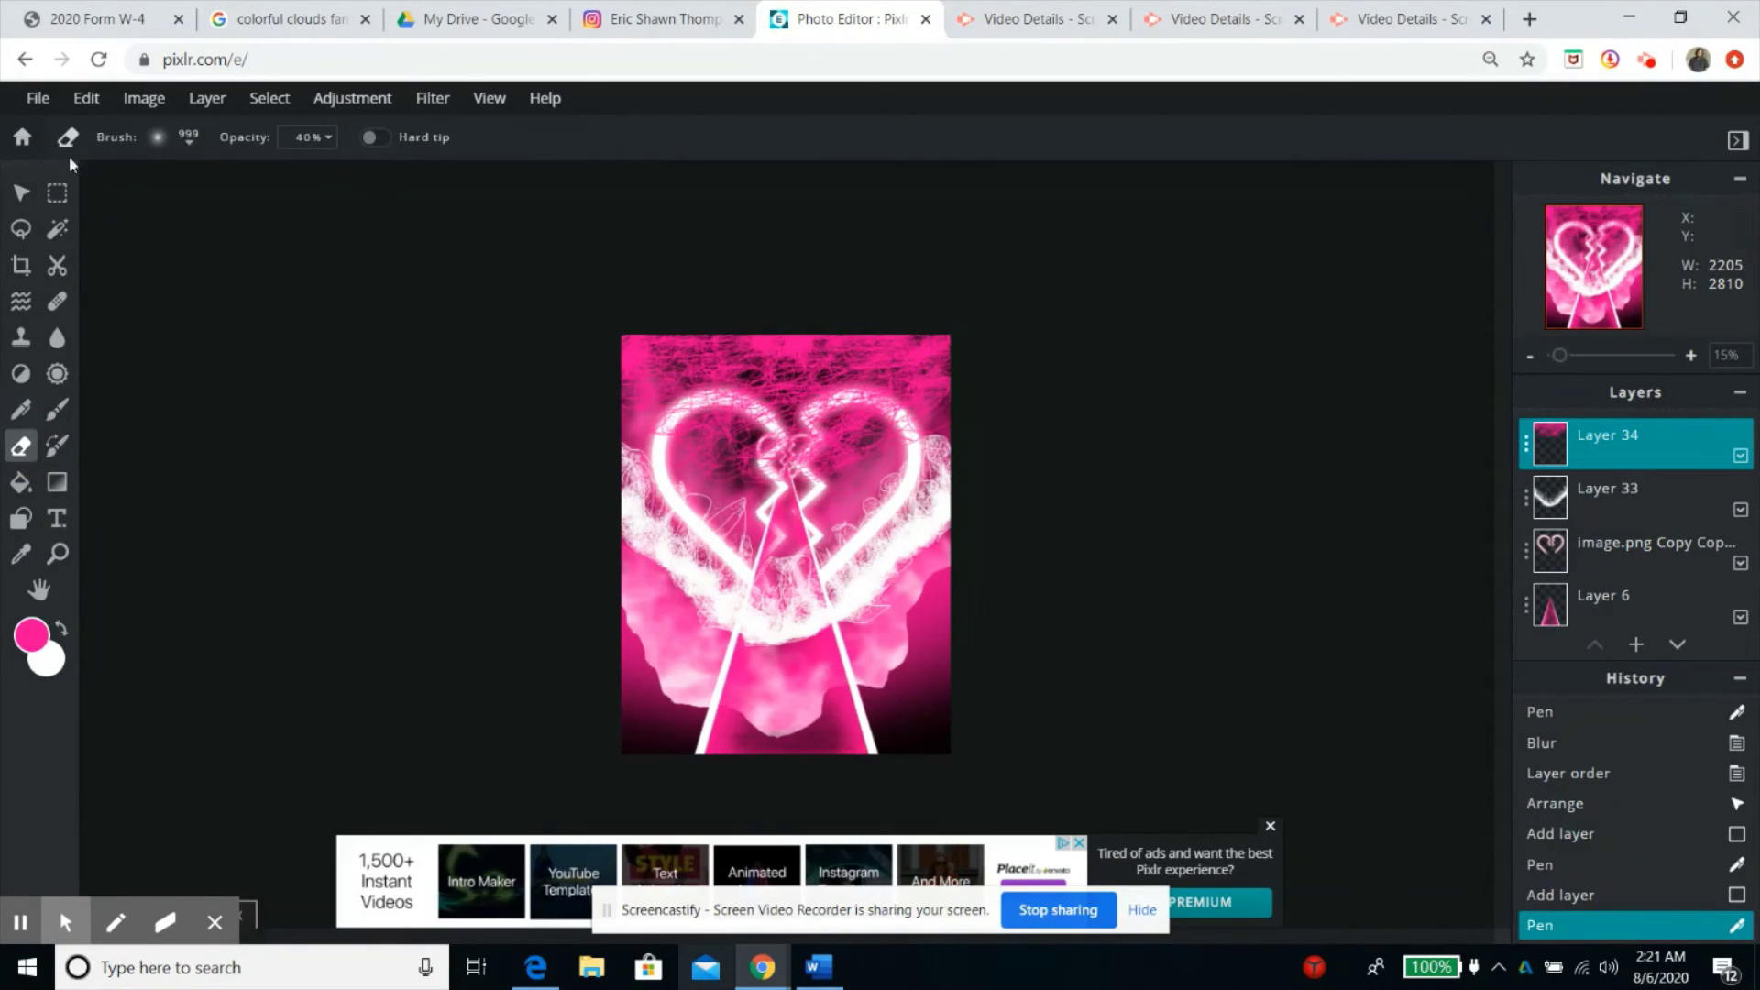
{"action": "left_click", "coordinate": [327, 136]}
{"action": "left_click_drag", "start_coordinate": [292, 175], "coordinate": [358, 172]}
{"action": "left_click_drag", "start_coordinate": [1560, 356], "coordinate": [1569, 356]}
{"action": "left_click_drag", "start_coordinate": [1594, 281], "coordinate": [1594, 267]}
{"action": "mouse_move", "coordinate": [1238, 583]}
{"action": "left_mouse_down"}
{"action": "mouse_move", "coordinate": [1227, 432]}
{"action": "mouse_move", "coordinate": [456, 492]}
{"action": "mouse_move", "coordinate": [469, 559]}
{"action": "mouse_move", "coordinate": [802, 401]}
{"action": "mouse_move", "coordinate": [873, 605]}
{"action": "mouse_move", "coordinate": [546, 492]}
{"action": "mouse_move", "coordinate": [810, 480]}
{"action": "mouse_move", "coordinate": [867, 371]}
{"action": "mouse_move", "coordinate": [933, 329]}
{"action": "mouse_move", "coordinate": [805, 565]}
{"action": "mouse_move", "coordinate": [796, 553]}
{"action": "left_mouse_up"}
Apply Blur at 100 twice to the pink scribbles on Layer 34.
{"action": "key", "text": "v"}
{"action": "left_click", "coordinate": [433, 98]}
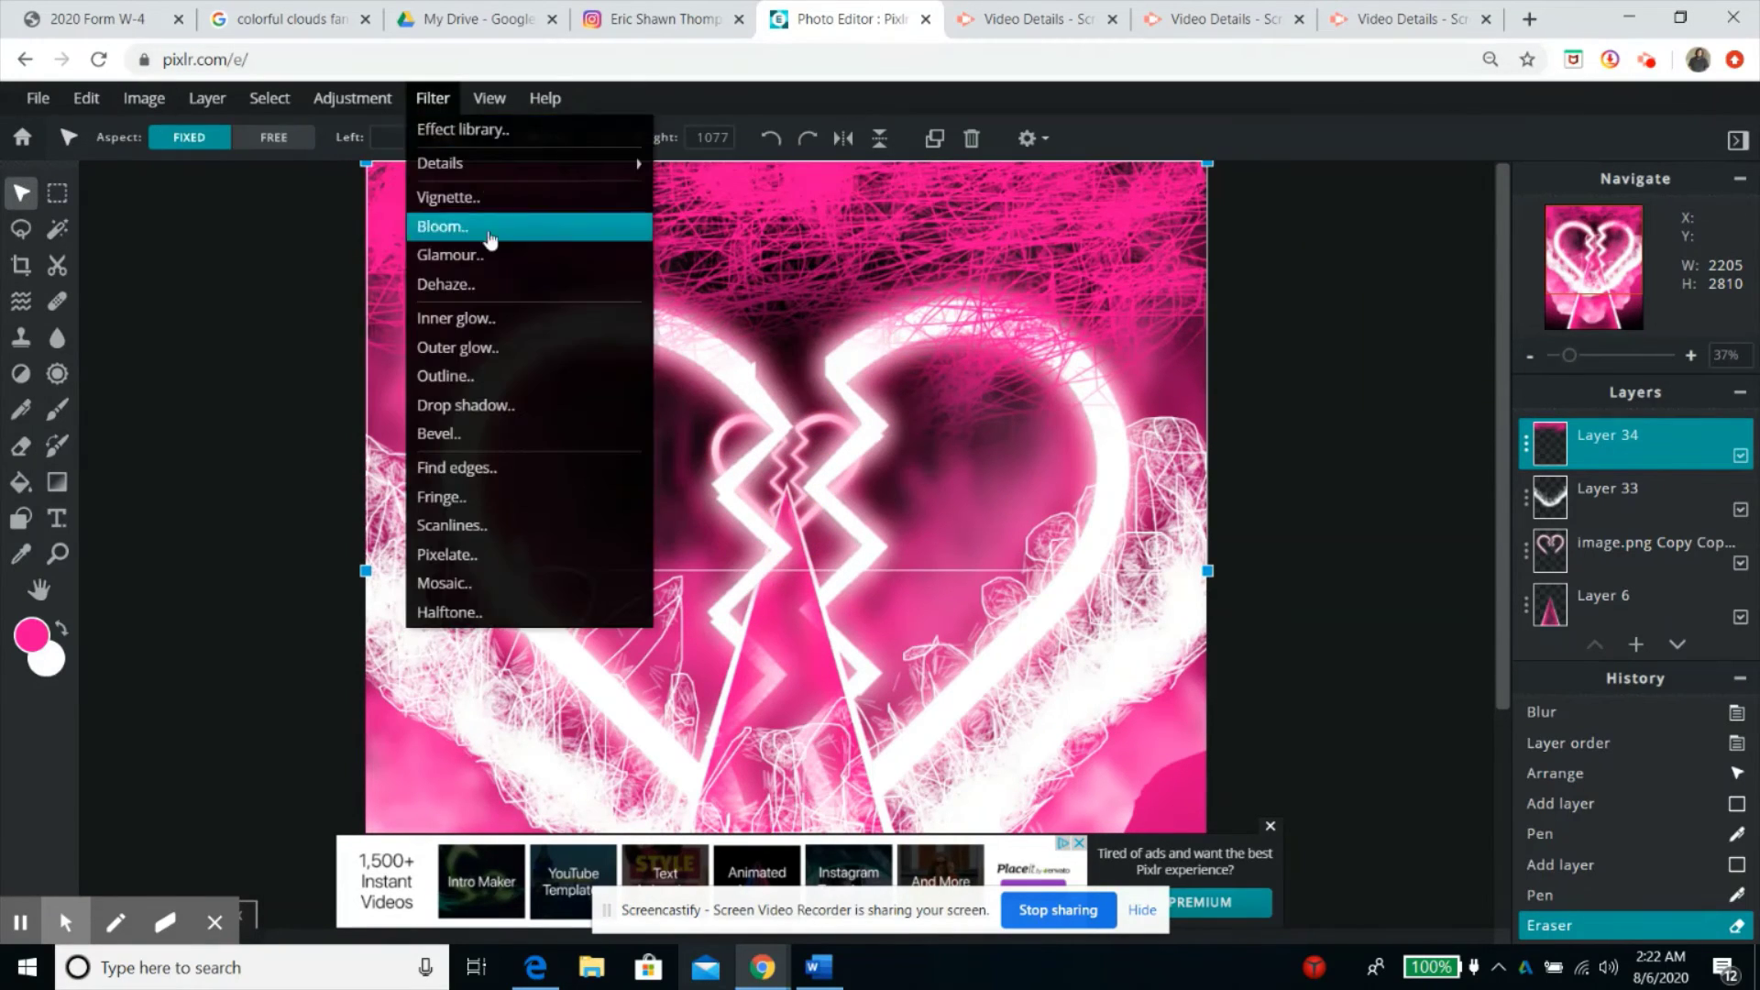
{"action": "left_click", "coordinate": [470, 161]}
{"action": "left_click_drag", "start_coordinate": [1169, 536], "coordinate": [1733, 515]}
{"action": "left_click", "coordinate": [1454, 593]}
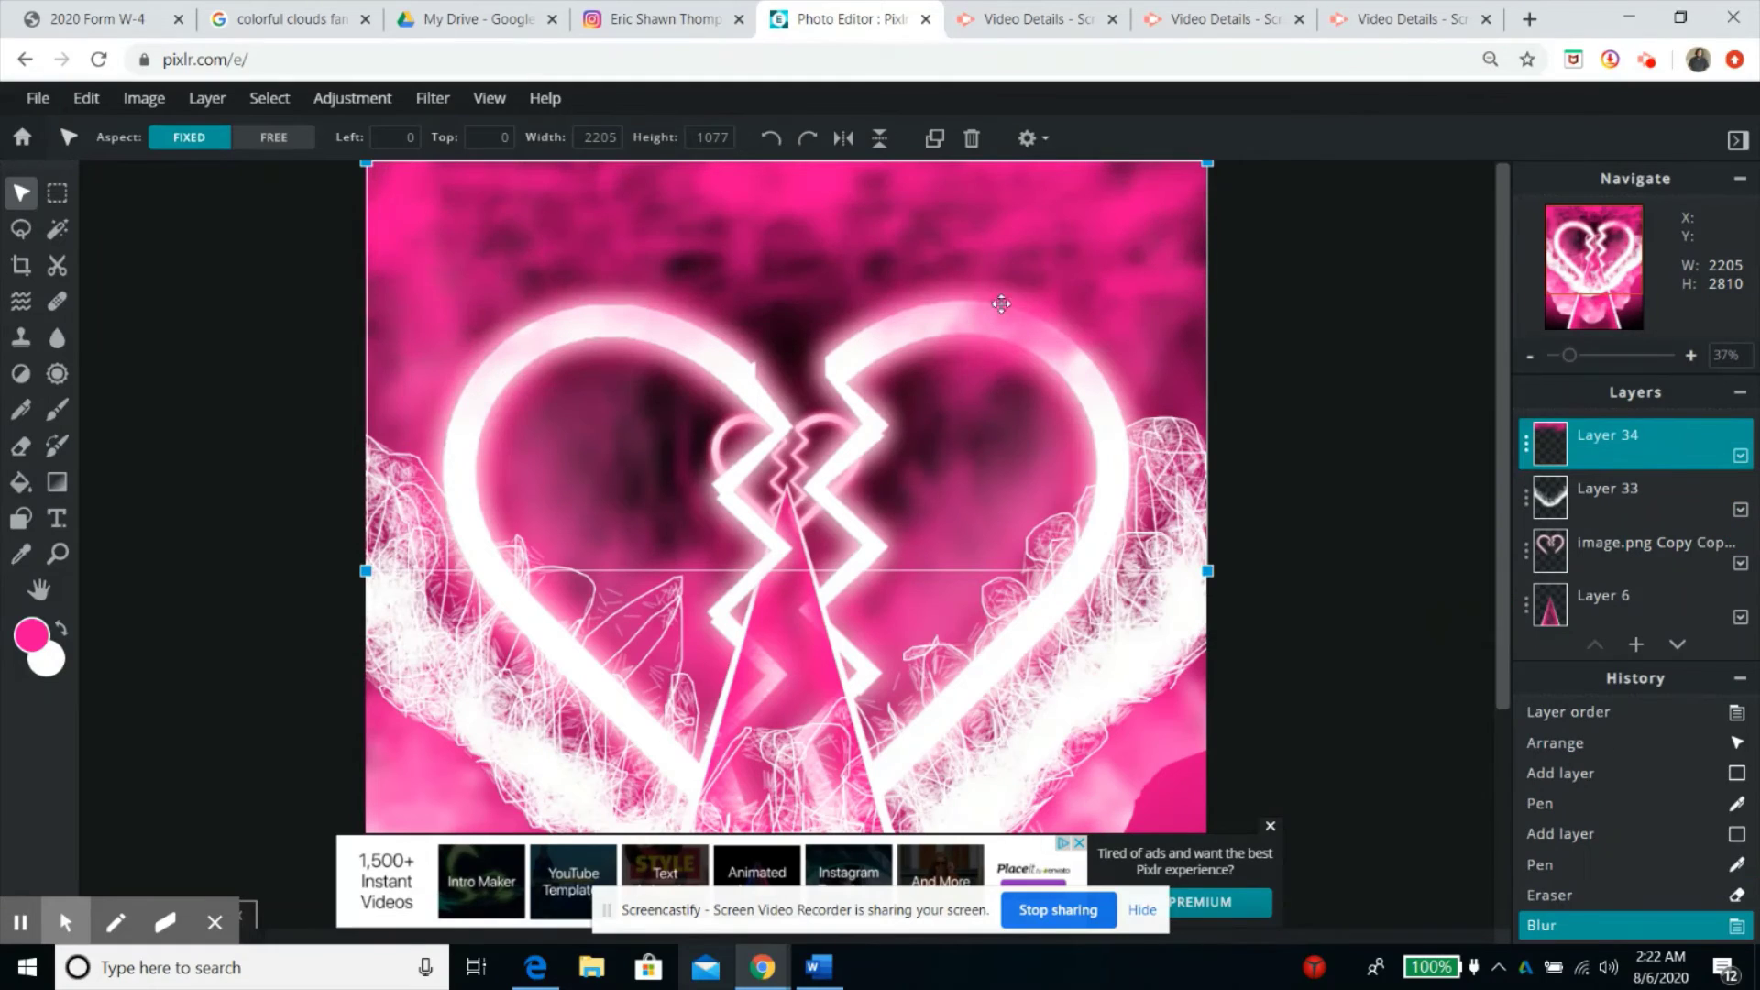
{"action": "left_click", "coordinate": [352, 99]}
{"action": "mouse_move", "coordinate": [433, 98]}
{"action": "mouse_move", "coordinate": [469, 163]}
{"action": "left_click", "coordinate": [669, 214]}
{"action": "left_click_drag", "start_coordinate": [1132, 536], "coordinate": [1729, 519]}
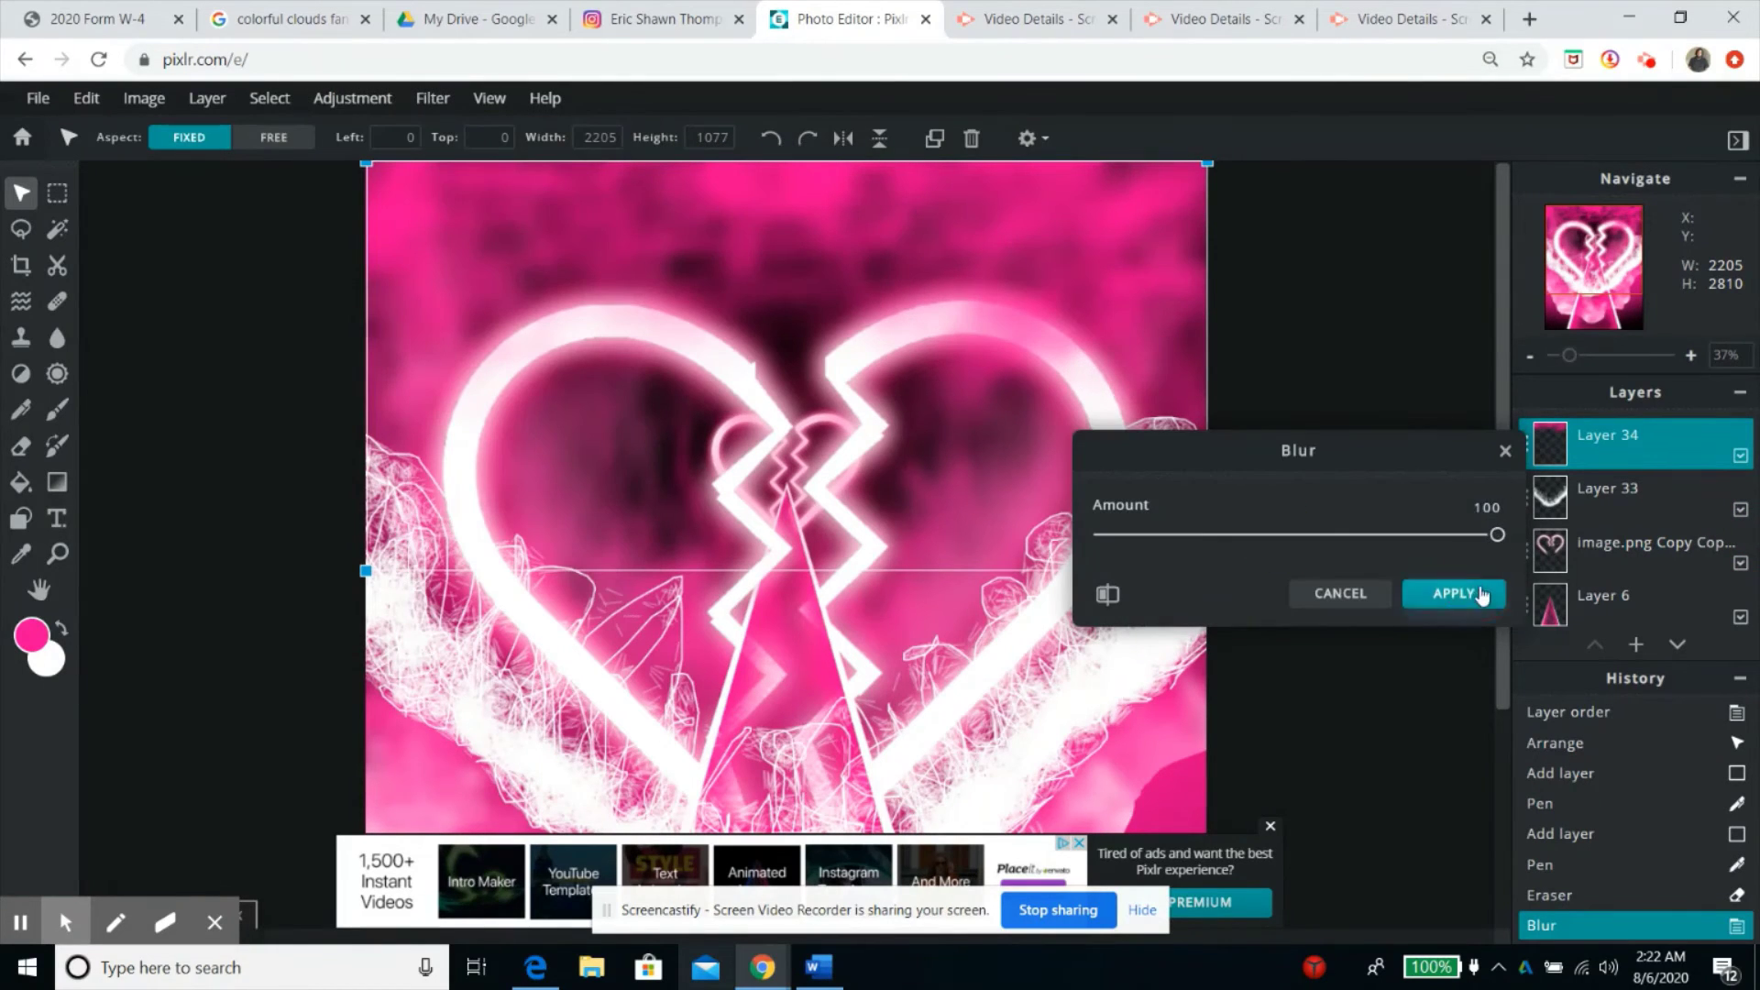
{"action": "left_click", "coordinate": [1476, 594]}
Lower the opacity of Layer 34 and move it down the stack behind the heart and path layers.
{"action": "left_click", "coordinate": [1527, 443]}
{"action": "left_click_drag", "start_coordinate": [1498, 592], "coordinate": [1383, 594]}
{"action": "left_click", "coordinate": [1505, 419]}
{"action": "left_click_drag", "start_coordinate": [1614, 442], "coordinate": [1635, 541]}
{"action": "scroll", "coordinate": [1637, 522], "scroll_direction": "up", "scroll_amount": 10}
Apply the maximum Blur to the white scribbles on Layer 33.
{"action": "left_click", "coordinate": [1646, 428]}
{"action": "left_click", "coordinate": [433, 98]}
{"action": "mouse_move", "coordinate": [610, 165]}
{"action": "left_click", "coordinate": [674, 212]}
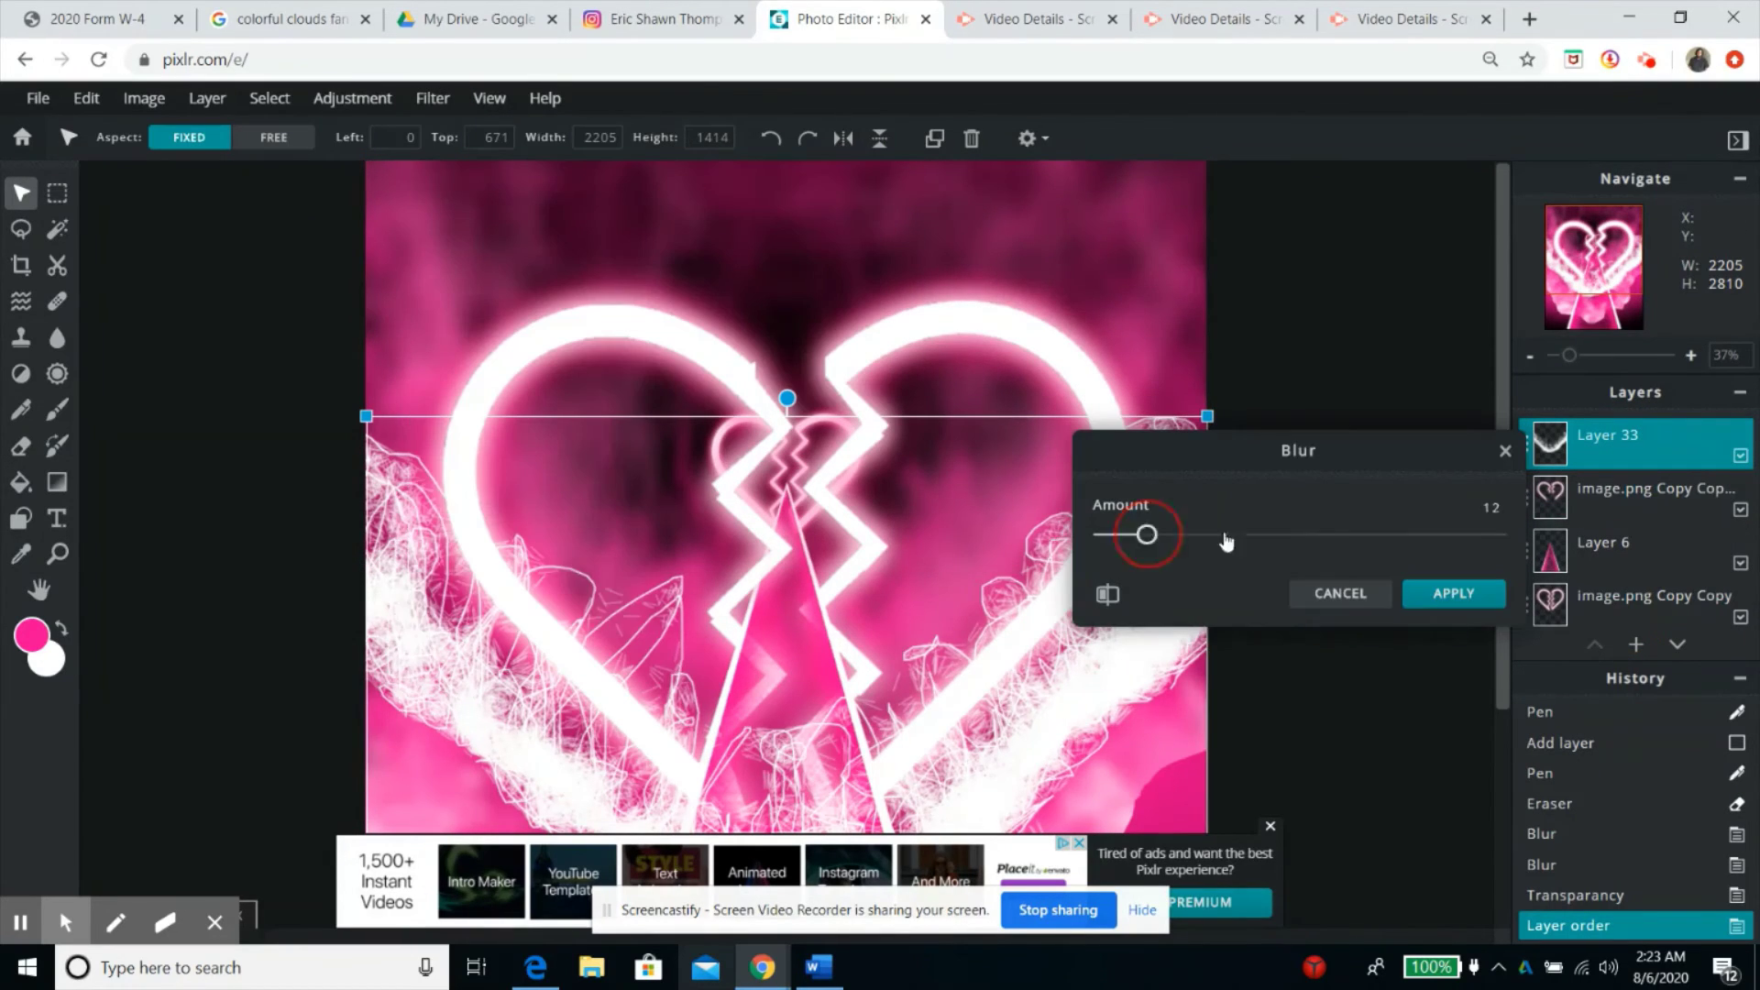
{"action": "left_click_drag", "start_coordinate": [1228, 543], "coordinate": [1504, 541]}
{"action": "left_click", "coordinate": [1456, 595]}
{"action": "left_click", "coordinate": [1270, 827]}
{"action": "left_click", "coordinate": [1409, 506]}
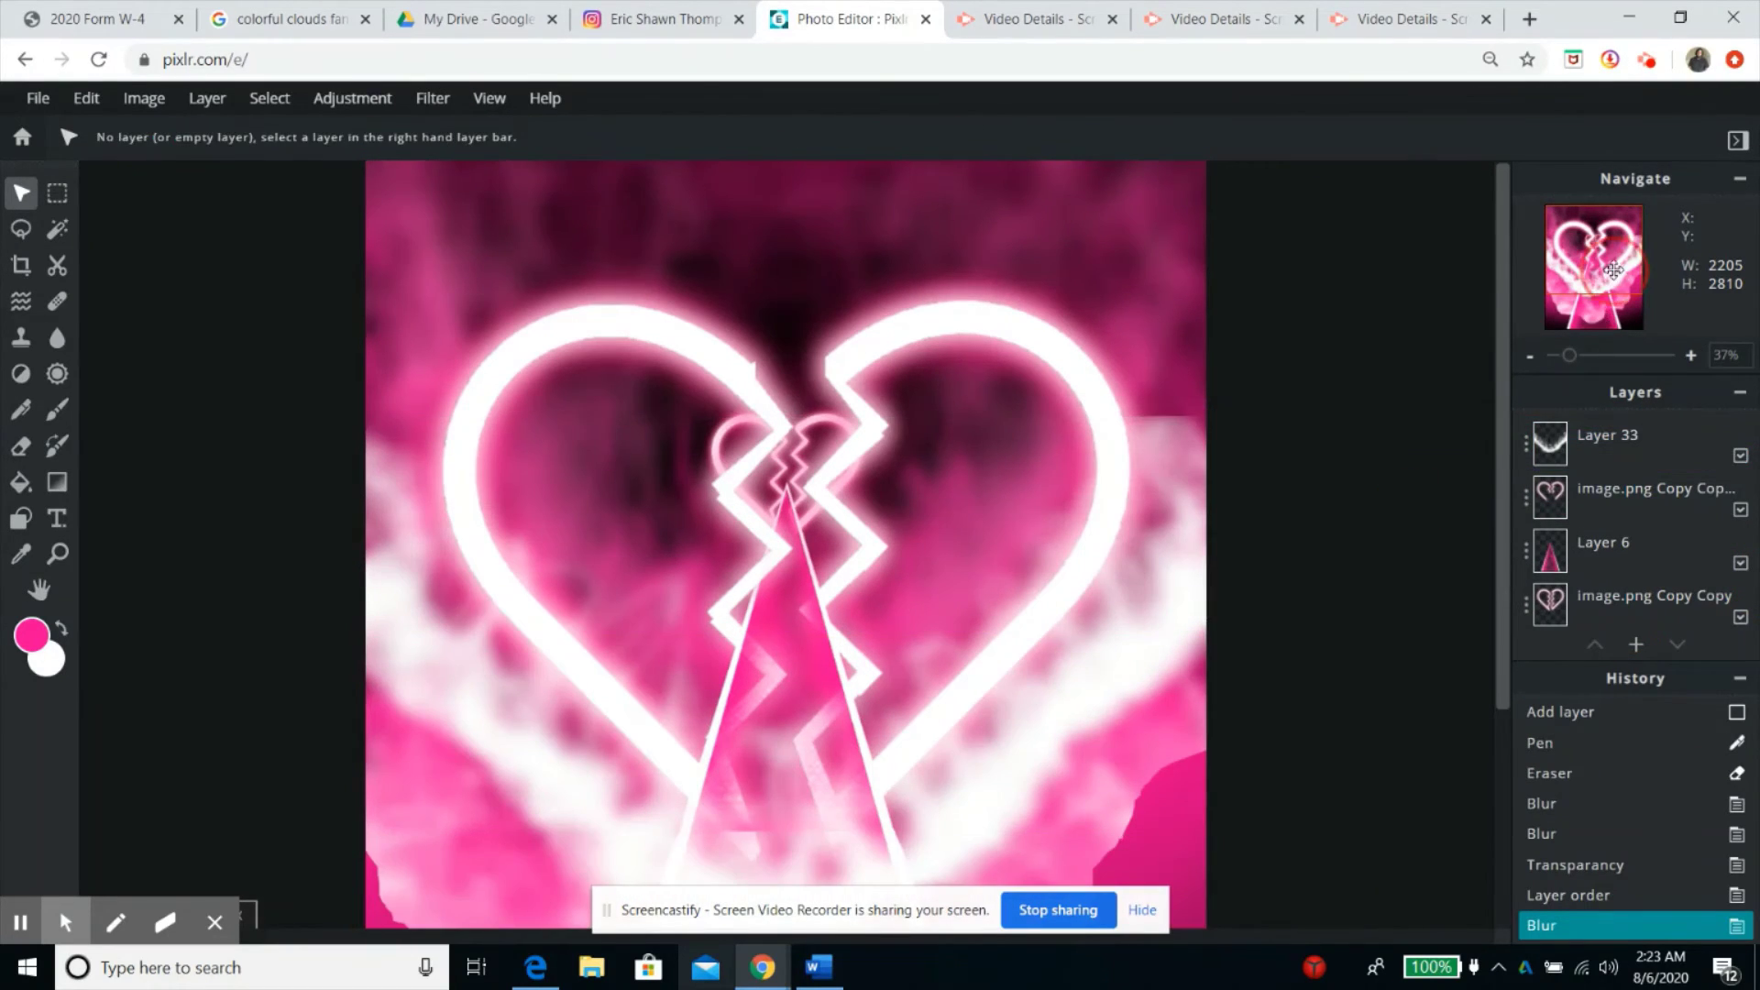
Shift Layer 33 vertically to a top position of 698 and place it directly below Layer 26.
{"action": "left_click_drag", "start_coordinate": [1614, 271], "coordinate": [1614, 290]}
{"action": "left_click", "coordinate": [1158, 418]}
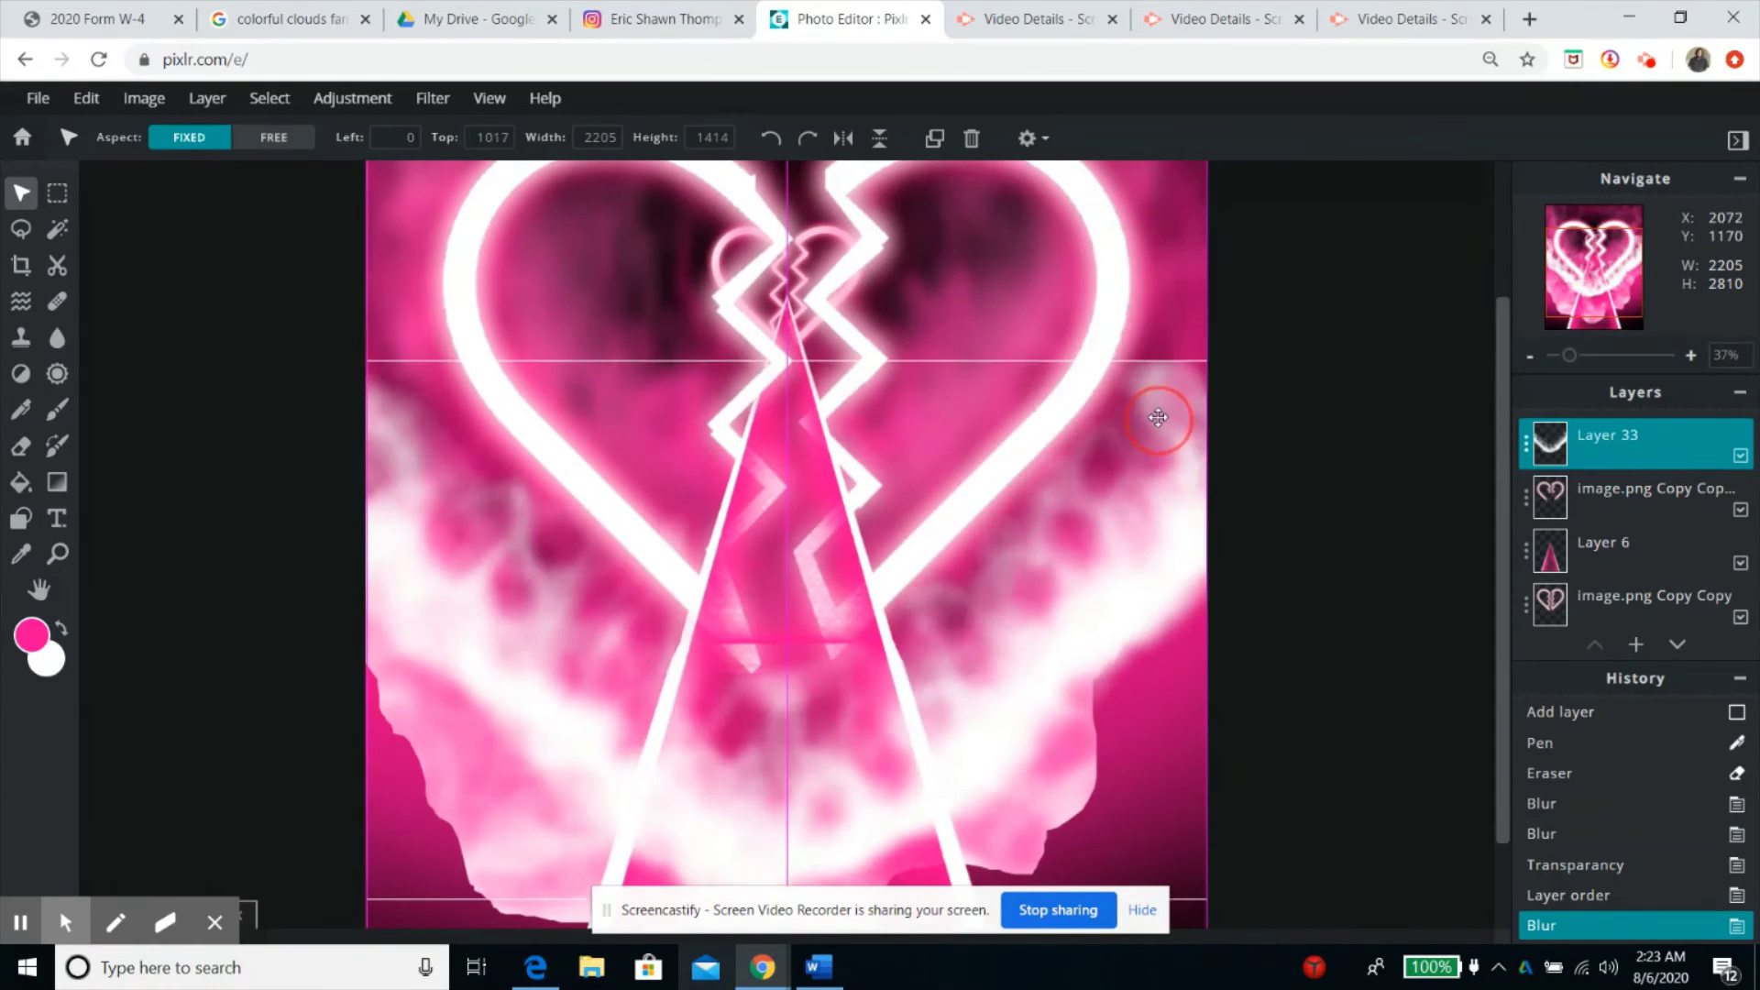
{"action": "left_click_drag", "start_coordinate": [1158, 418], "coordinate": [1156, 309]}
{"action": "left_click", "coordinate": [17, 450]}
{"action": "mouse_move", "coordinate": [1651, 453]}
{"action": "left_mouse_down"}
{"action": "mouse_move", "coordinate": [1670, 608]}
{"action": "mouse_move", "coordinate": [1670, 393]}
{"action": "mouse_move", "coordinate": [1684, 530]}
{"action": "mouse_move", "coordinate": [1682, 477]}
{"action": "left_mouse_up"}
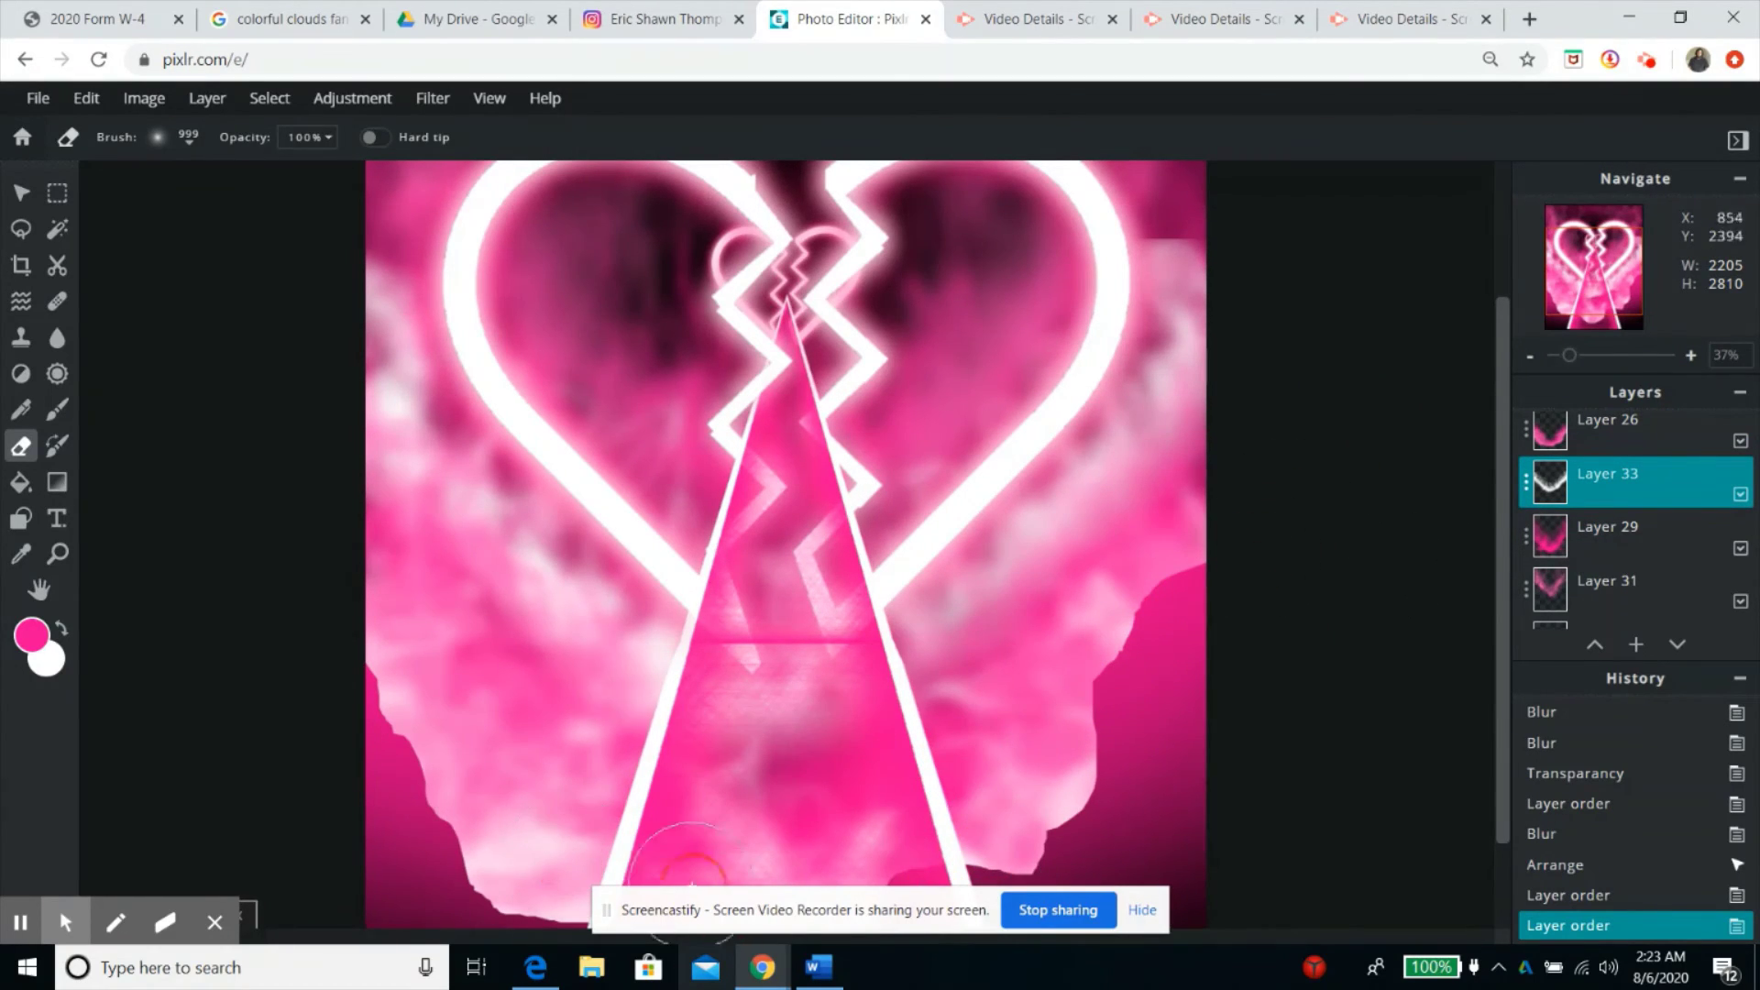
Erase the Layer 33 haze along the lower cloud edge and its hard upper edge beside the heart.
{"action": "left_click_drag", "start_coordinate": [975, 835], "coordinate": [1172, 798]}
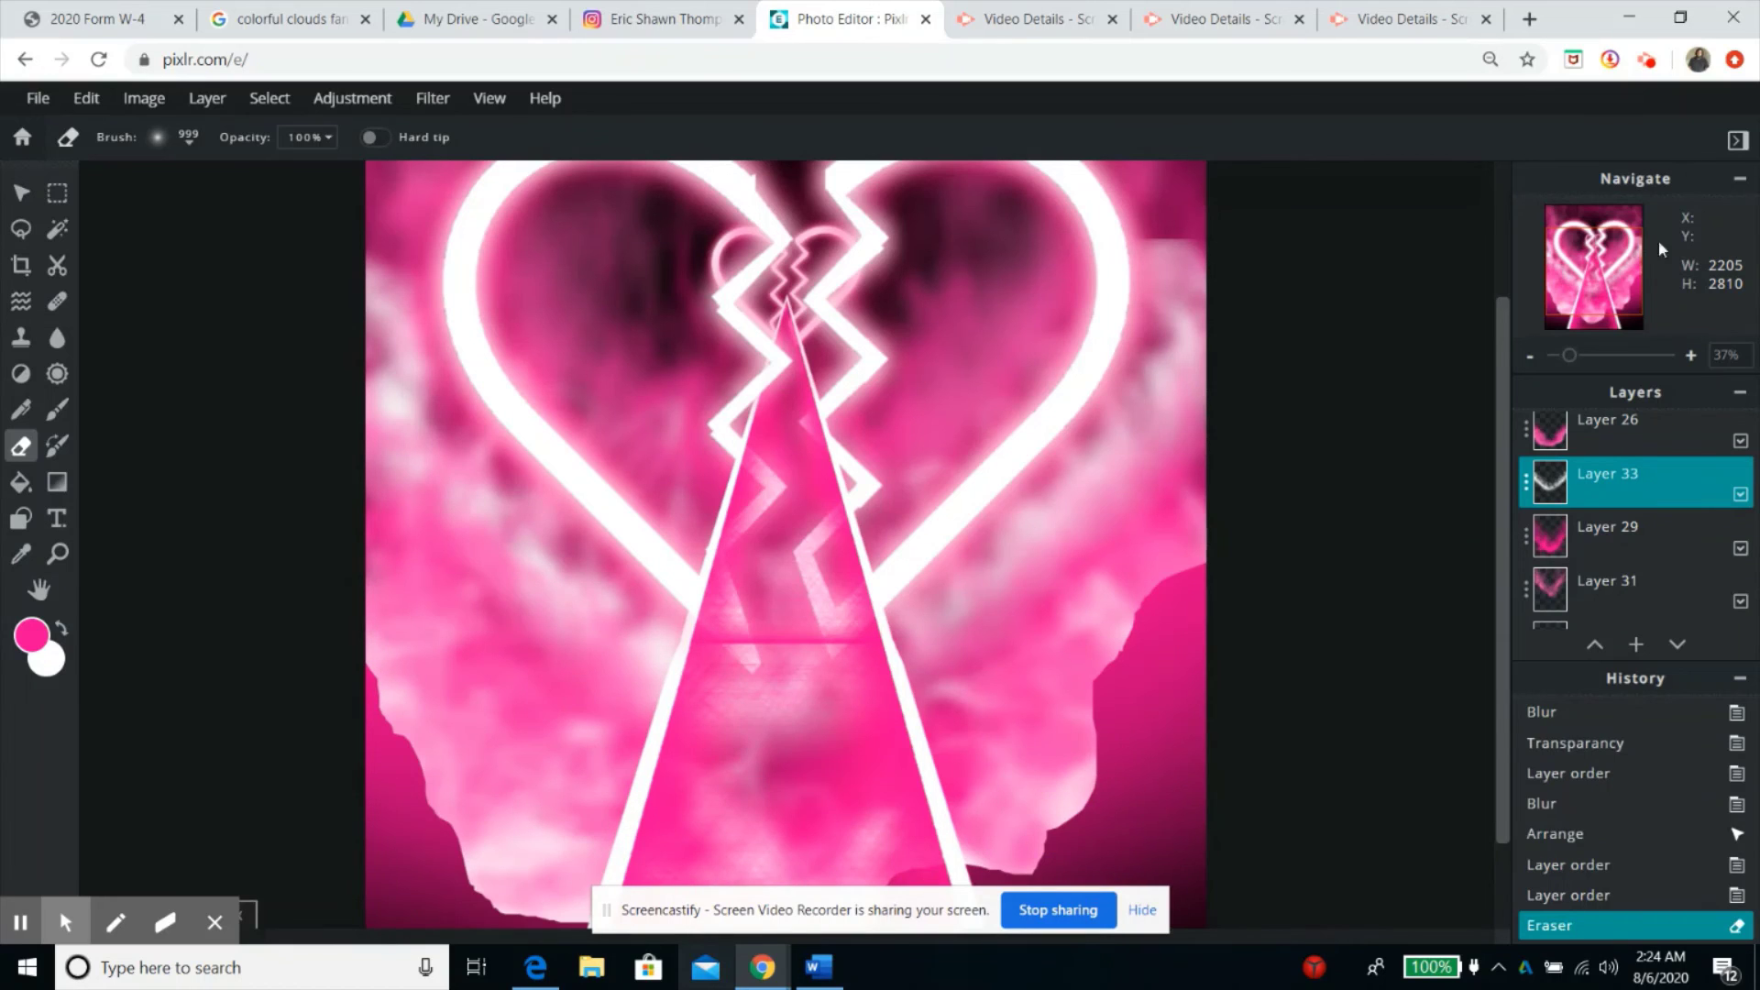
{"action": "scroll", "coordinate": [1120, 322], "scroll_direction": "up", "scroll_amount": 2}
{"action": "mouse_move", "coordinate": [1119, 323]}
{"action": "left_mouse_down"}
{"action": "mouse_move", "coordinate": [1309, 362]}
{"action": "mouse_move", "coordinate": [1025, 358]}
{"action": "mouse_move", "coordinate": [1056, 449]}
{"action": "mouse_move", "coordinate": [921, 446]}
{"action": "mouse_move", "coordinate": [444, 308]}
{"action": "mouse_move", "coordinate": [359, 302]}
{"action": "left_mouse_up"}
Try lighter erasing of Layer 33 around the heart at 27% opacity, and undo all the Layer 33 erasures.
{"action": "left_click", "coordinate": [299, 136]}
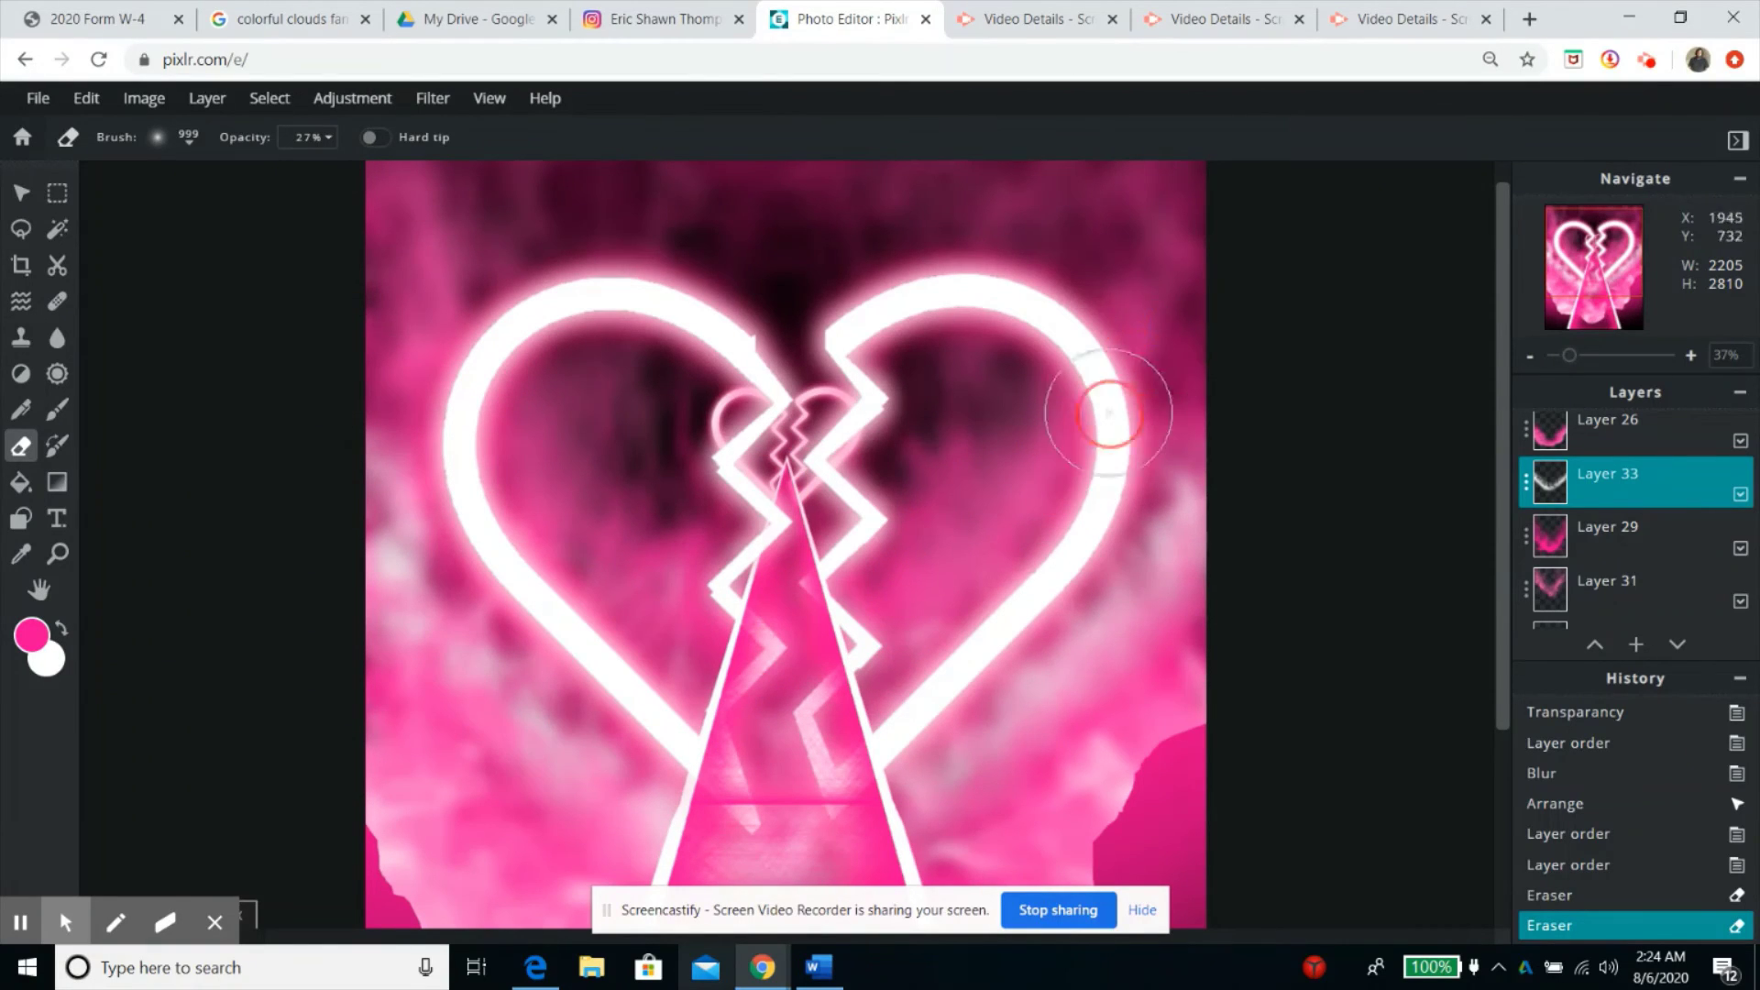
{"action": "left_click", "coordinate": [1110, 412]}
{"action": "left_click", "coordinate": [318, 137]}
{"action": "left_click", "coordinate": [250, 174]}
{"action": "mouse_move", "coordinate": [950, 616]}
{"action": "left_mouse_down"}
{"action": "mouse_move", "coordinate": [710, 506]}
{"action": "mouse_move", "coordinate": [670, 556]}
{"action": "mouse_move", "coordinate": [558, 381]}
{"action": "mouse_move", "coordinate": [176, 402]}
{"action": "left_mouse_up"}
{"action": "left_click", "coordinate": [22, 193]}
{"action": "left_click_drag", "start_coordinate": [1567, 355], "coordinate": [1564, 355]}
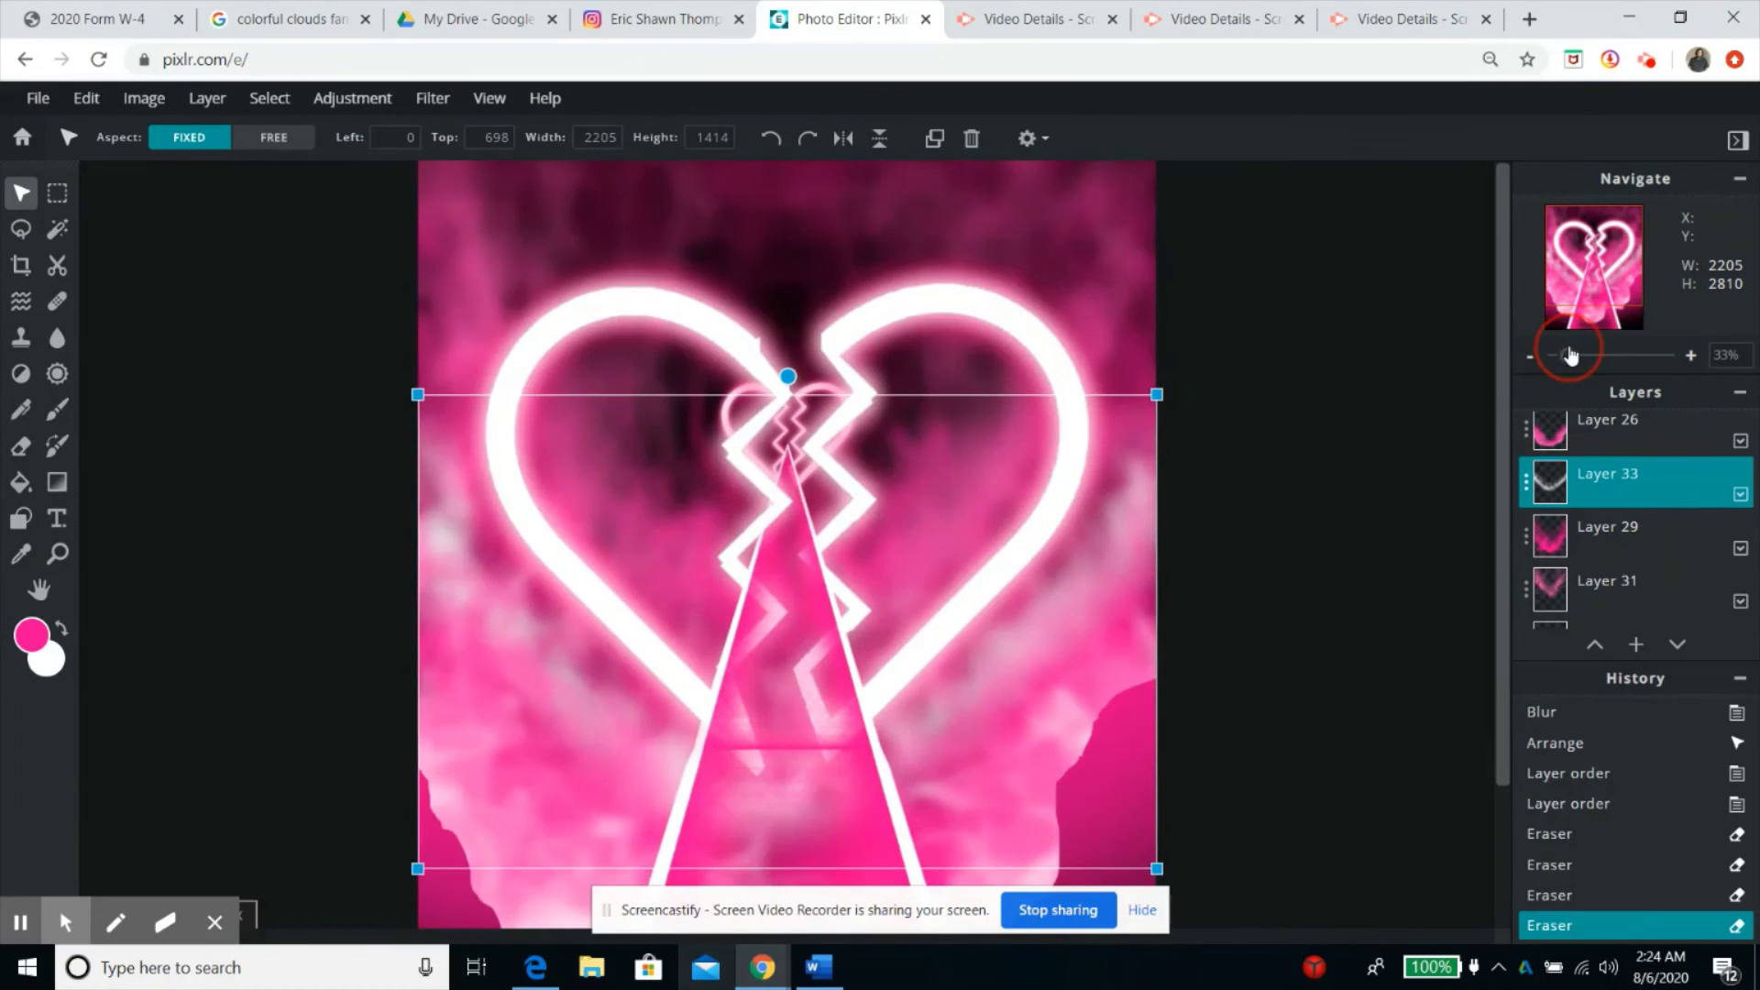
{"action": "left_click", "coordinate": [1646, 803]}
Move Layer 33 directly above Layer 26 and erase its excess white haze around the lower clouds and sides at 100% opacity.
{"action": "mouse_move", "coordinate": [1651, 481]}
{"action": "left_mouse_down"}
{"action": "mouse_move", "coordinate": [1664, 452]}
{"action": "mouse_move", "coordinate": [1671, 534]}
{"action": "left_mouse_up"}
{"action": "left_click", "coordinate": [22, 447]}
{"action": "left_click", "coordinate": [316, 137]}
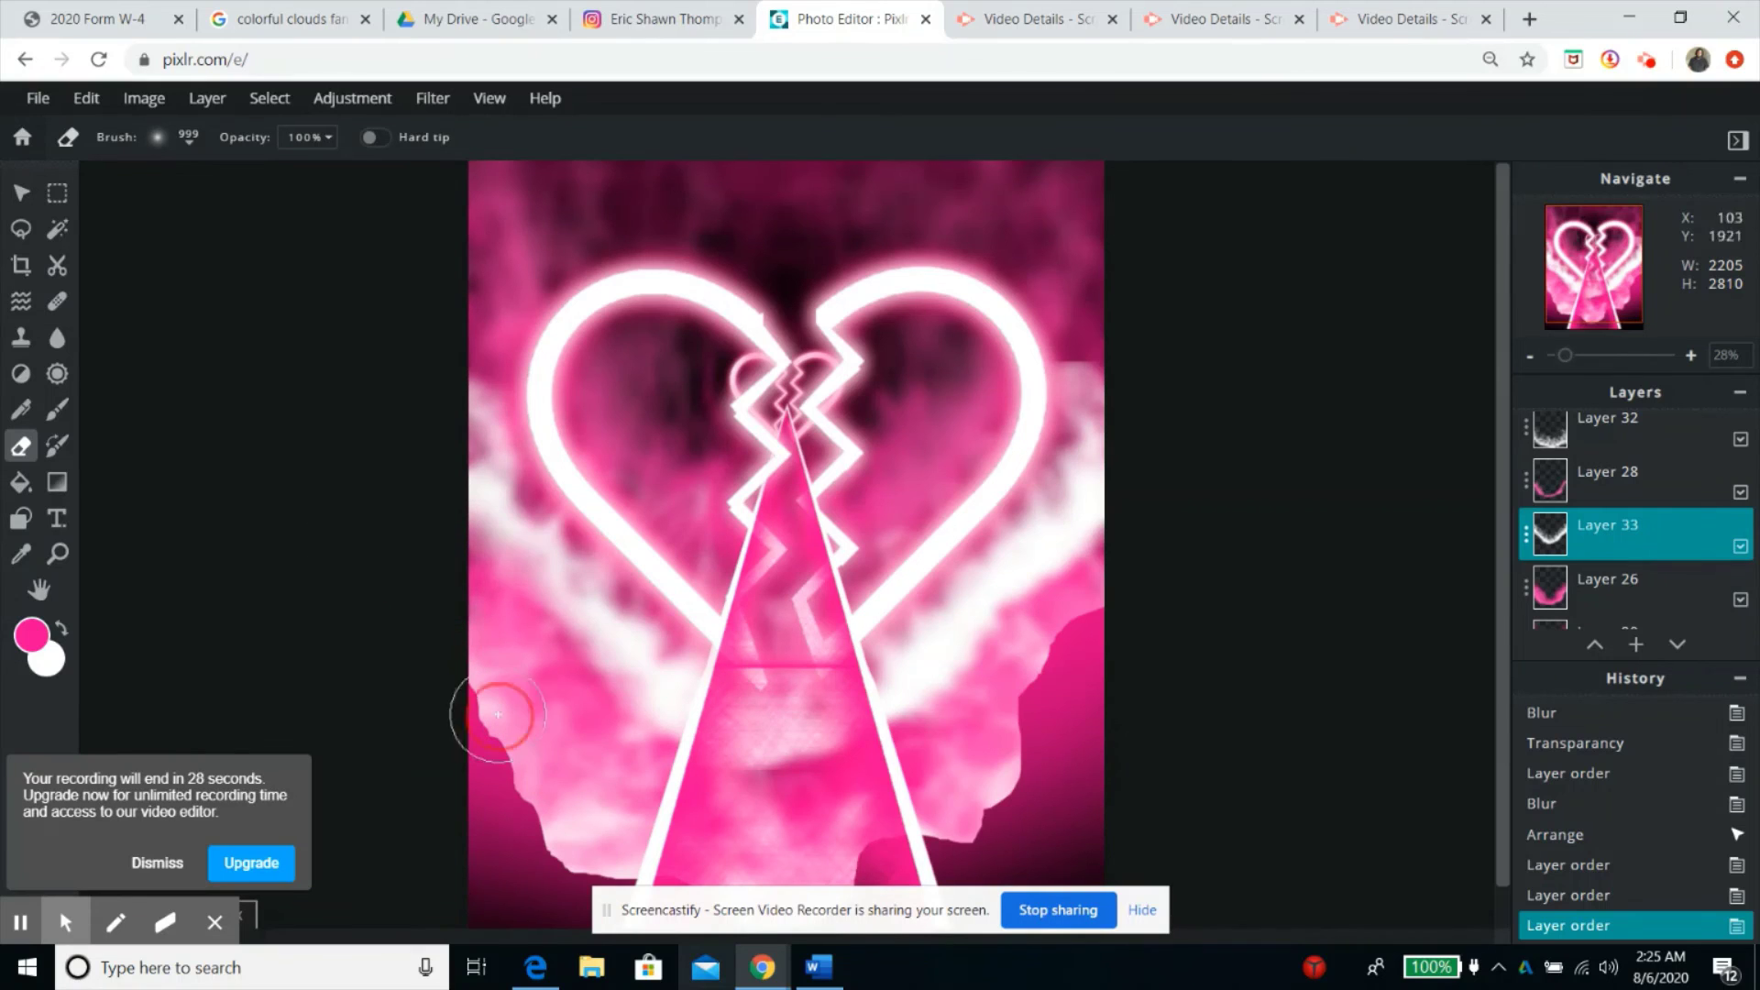
{"action": "mouse_move", "coordinate": [552, 758]}
{"action": "left_mouse_down"}
{"action": "mouse_move", "coordinate": [476, 646]}
{"action": "mouse_move", "coordinate": [825, 789]}
{"action": "mouse_move", "coordinate": [916, 733]}
{"action": "mouse_move", "coordinate": [970, 778]}
{"action": "mouse_move", "coordinate": [944, 727]}
{"action": "mouse_move", "coordinate": [1116, 617]}
{"action": "mouse_move", "coordinate": [1082, 514]}
{"action": "left_mouse_up"}
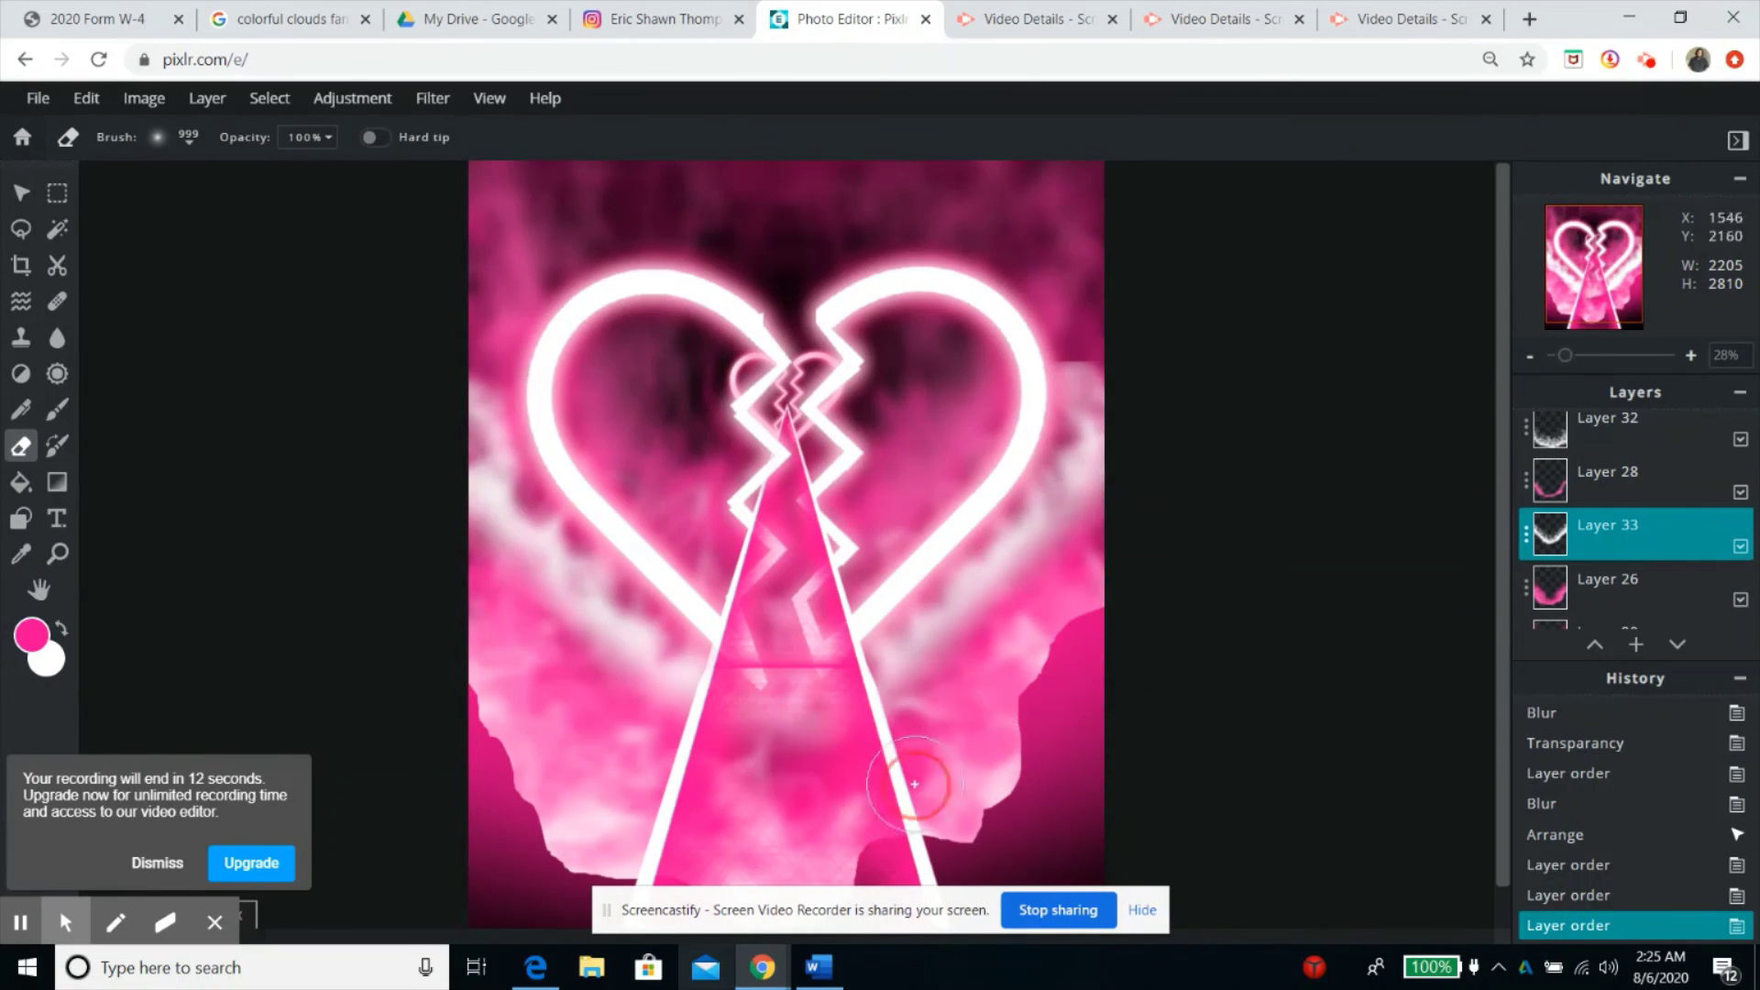
{"action": "mouse_move", "coordinate": [1313, 242]}
{"action": "left_mouse_down"}
{"action": "mouse_move", "coordinate": [1076, 275]}
{"action": "mouse_move", "coordinate": [1183, 424]}
{"action": "mouse_move", "coordinate": [1201, 380]}
{"action": "left_mouse_up"}
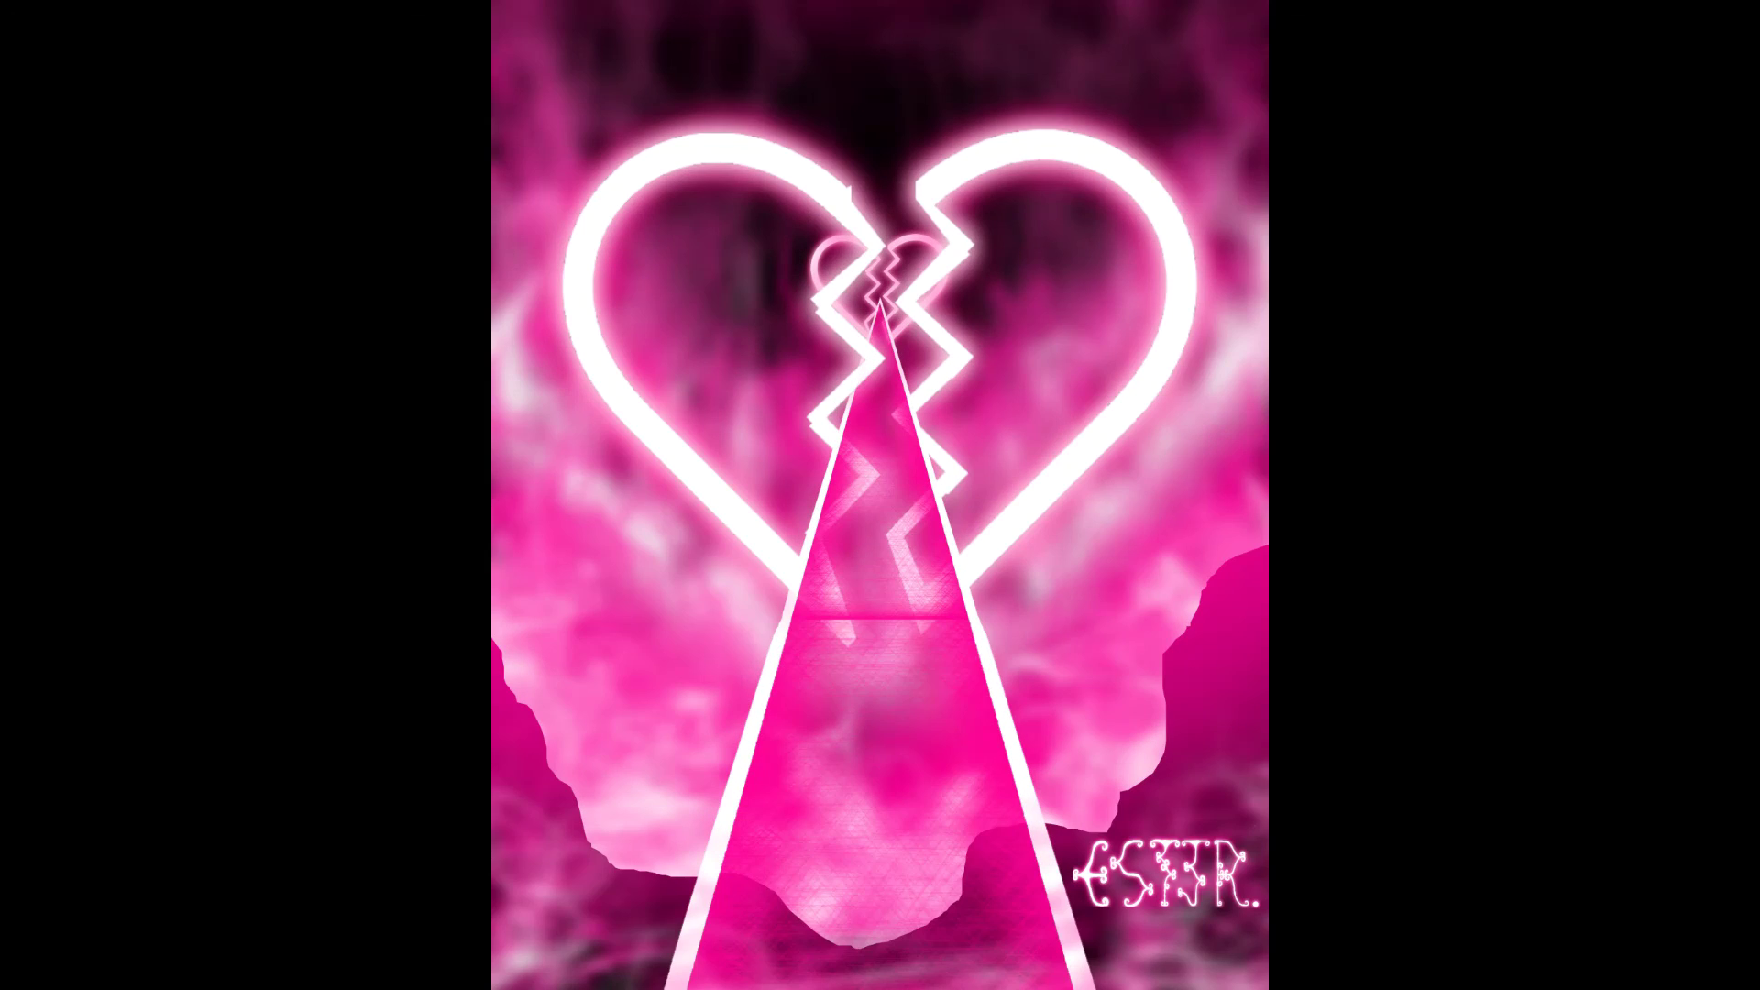